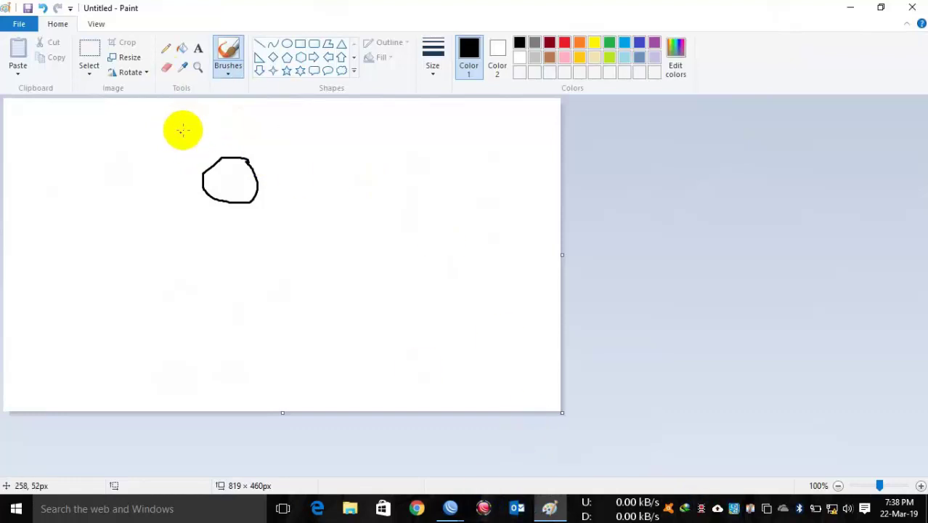
# Step: Sketch a WAN-labelled uplink line, a line labelled 1 and a small PC box around the router circle
pyautogui.moveTo(224, 114); pyautogui.dragTo(229, 155)
pyautogui.moveTo(253, 113)
pyautogui.mouseDown()
pyautogui.moveTo(263, 122)
pyautogui.moveTo(284, 116)
pyautogui.mouseUp()
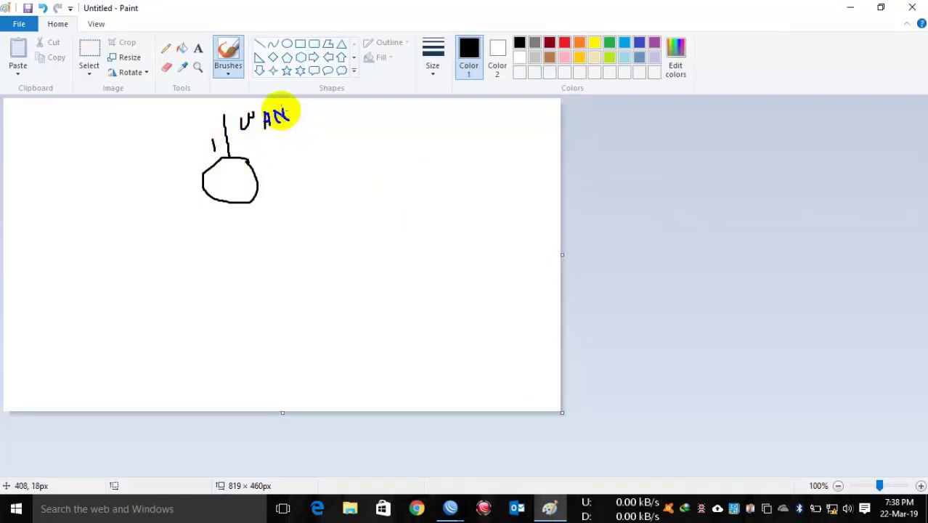
pyautogui.moveTo(234, 205)
pyautogui.mouseDown()
pyautogui.moveTo(240, 250)
pyautogui.moveTo(231, 220)
pyautogui.mouseUp()
pyautogui.moveTo(234, 258)
pyautogui.mouseDown()
pyautogui.moveTo(261, 259)
pyautogui.moveTo(248, 275)
pyautogui.moveTo(260, 282)
pyautogui.mouseUp()
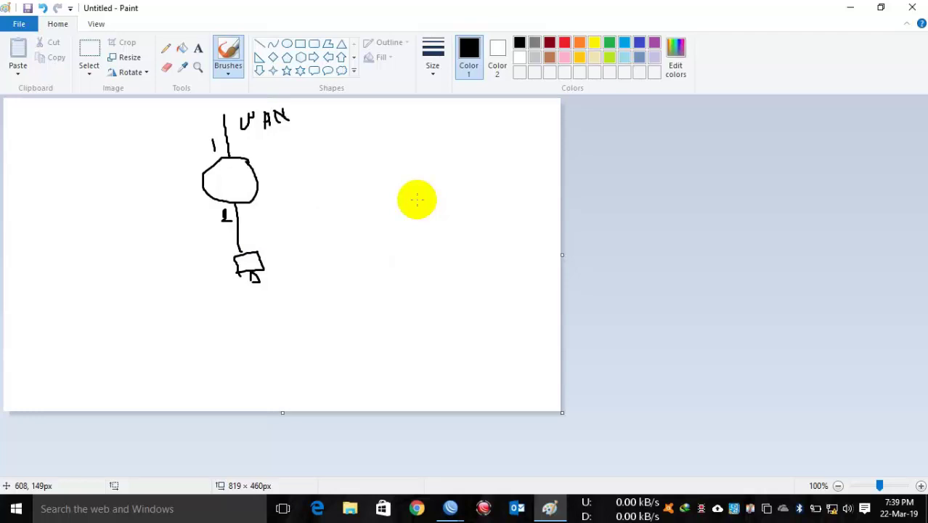
# Step: Minimize Paint and the old router session to bring back the WinBox connection window
pyautogui.click(851, 7)
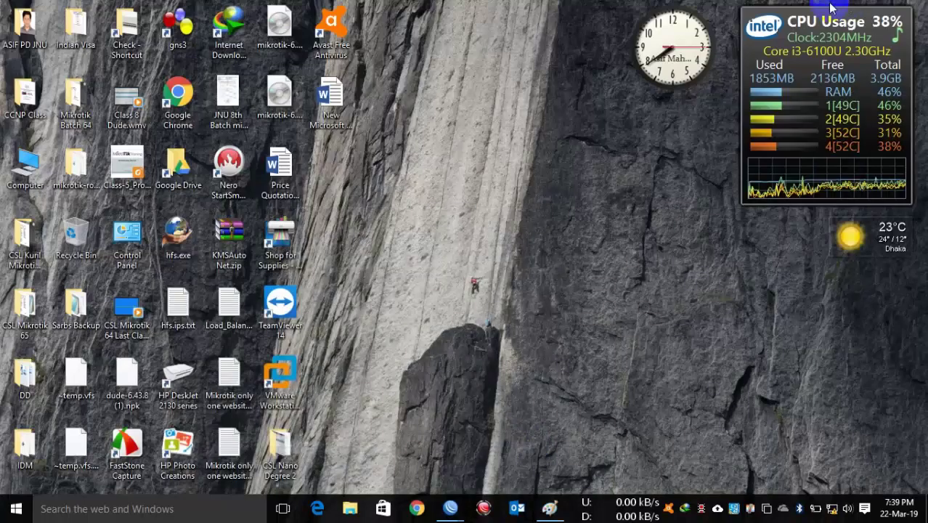
pyautogui.moveTo(450, 508)
pyautogui.click(494, 392)
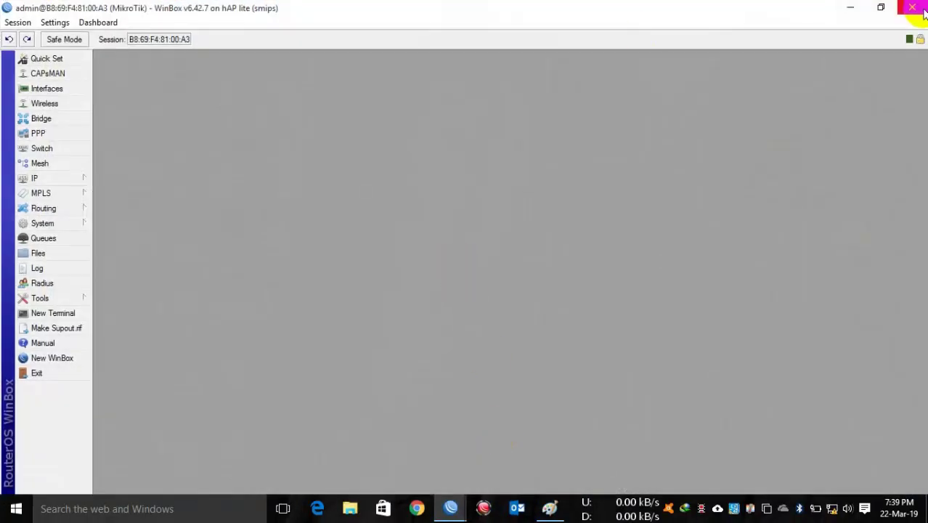
pyautogui.click(851, 7)
pyautogui.moveTo(454, 508)
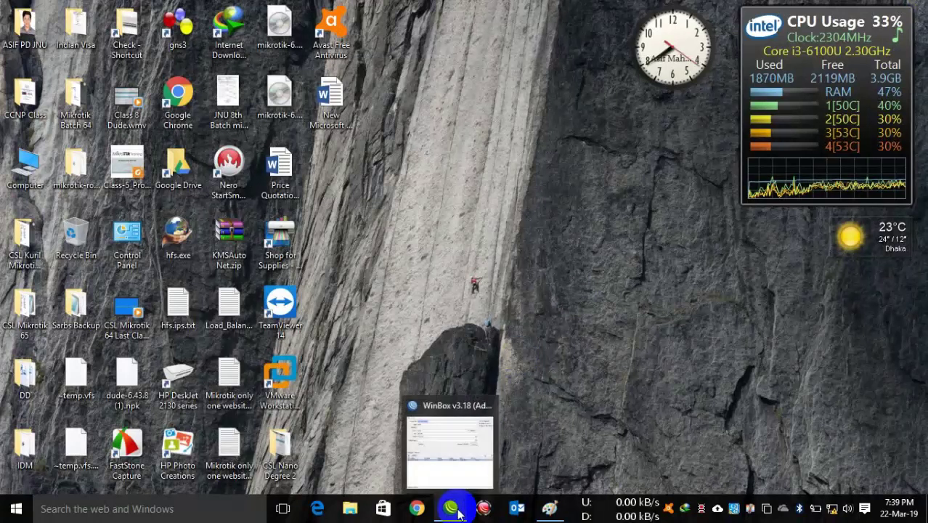
pyautogui.click(470, 443)
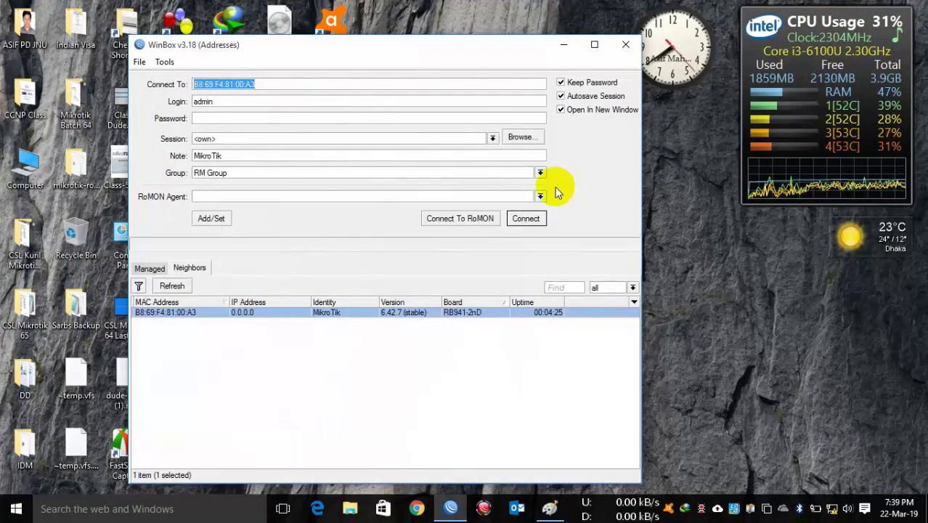
# Step: Refresh the Neighbors list, pick the hAP lite router and log in as admin
pyautogui.click(150, 270)
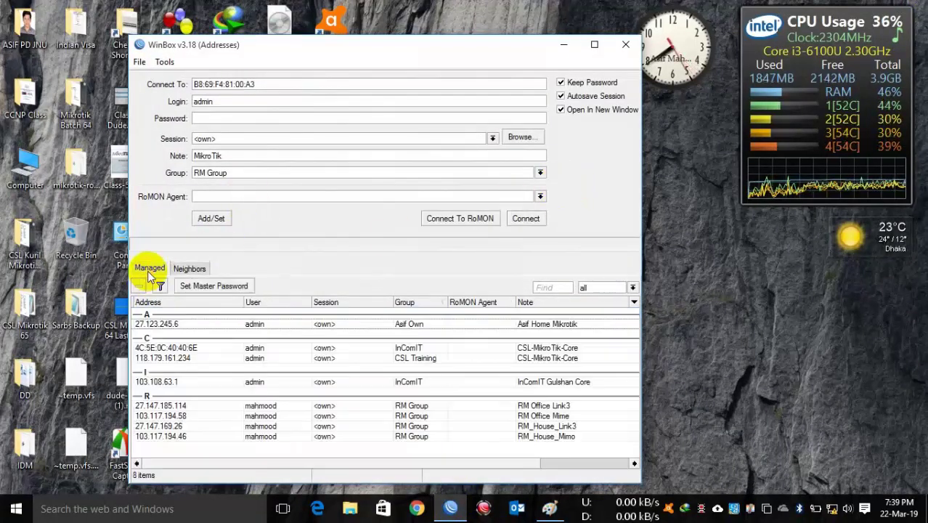
pyautogui.click(187, 267)
pyautogui.click(181, 289)
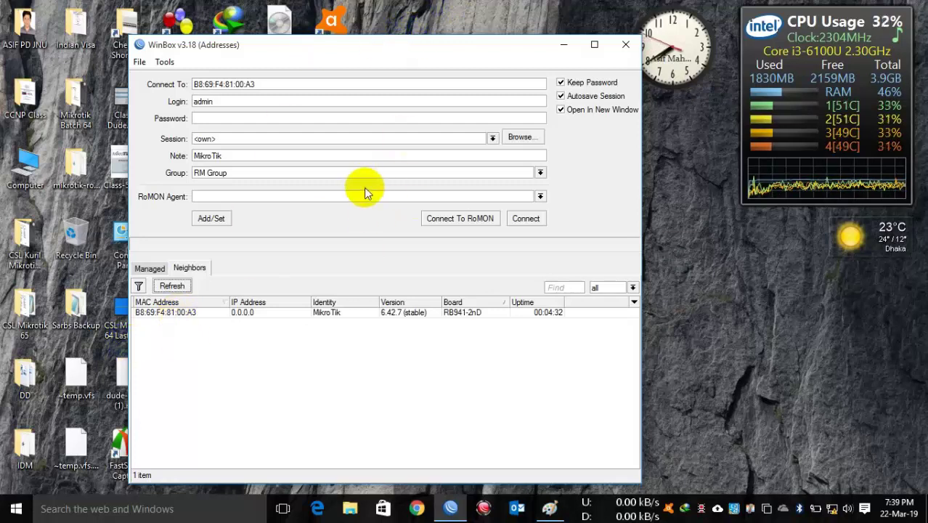
pyautogui.click(164, 313)
pyautogui.write('admin')
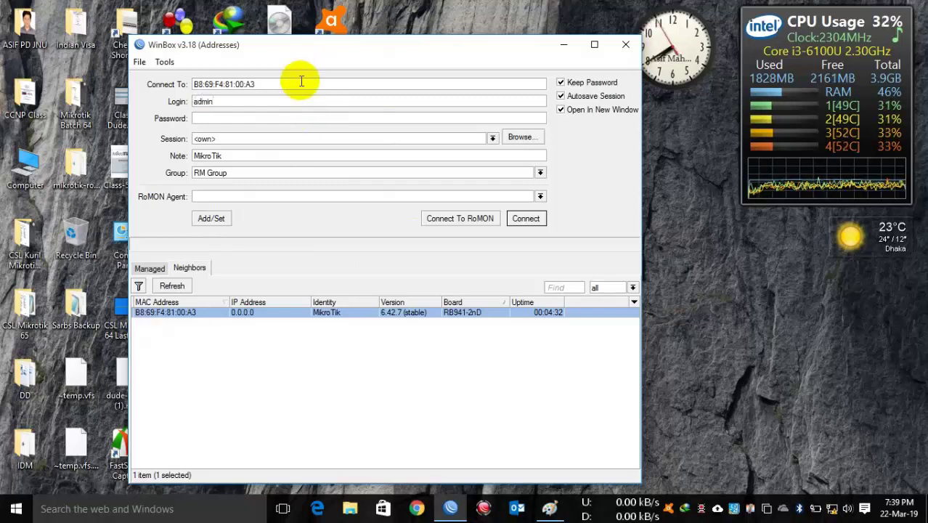
pyautogui.press('Return')
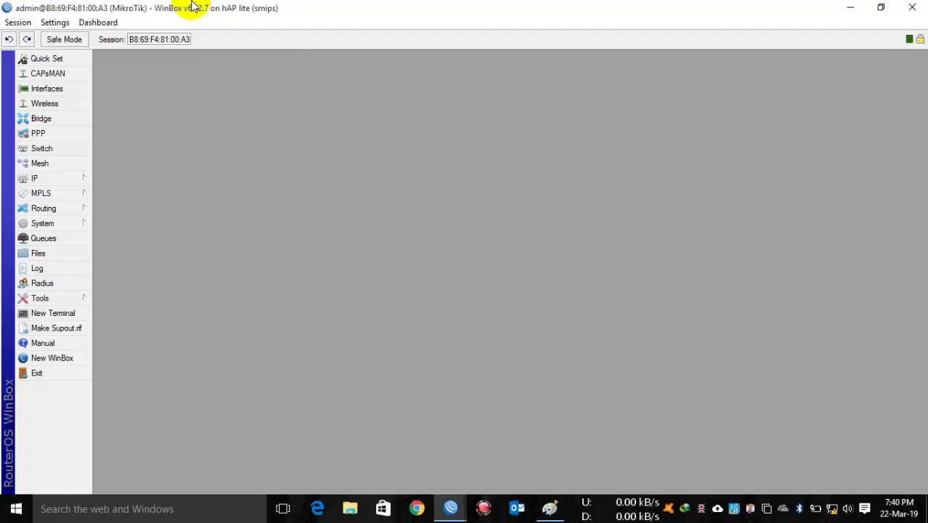
# Step: Show the maximized Interfaces list on the Ethernet tab with ether1 selected
pyautogui.click(40, 89)
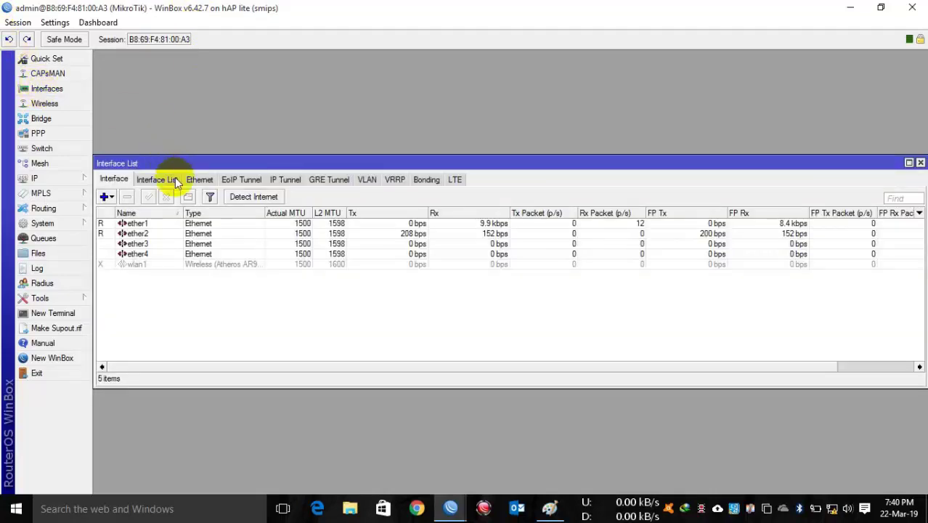
pyautogui.click(195, 181)
pyautogui.click(908, 163)
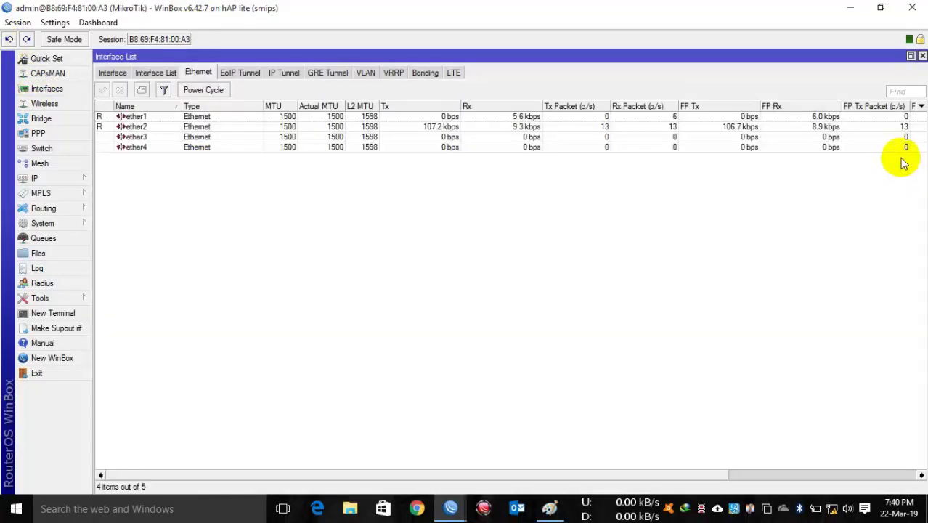
pyautogui.moveTo(166, 121); pyautogui.dragTo(161, 149)
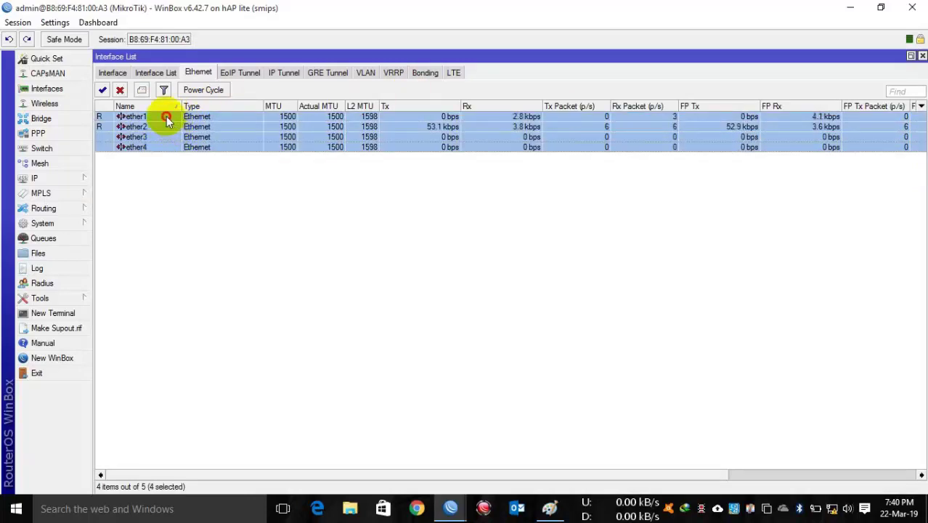
pyautogui.click(167, 116)
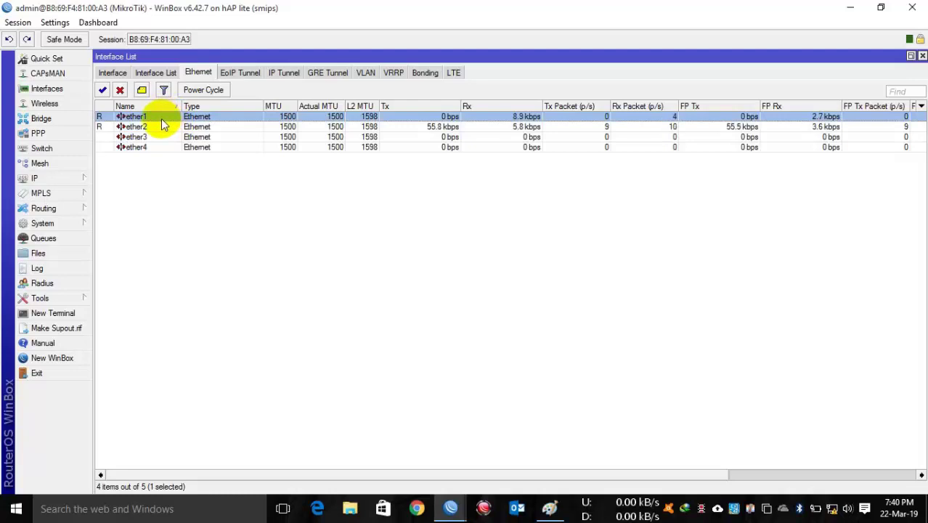
# Step: Rename ether1 to ether1-WAN by appending -WAN to its name
pyautogui.doubleClick(161, 117)
pyautogui.click(496, 154)
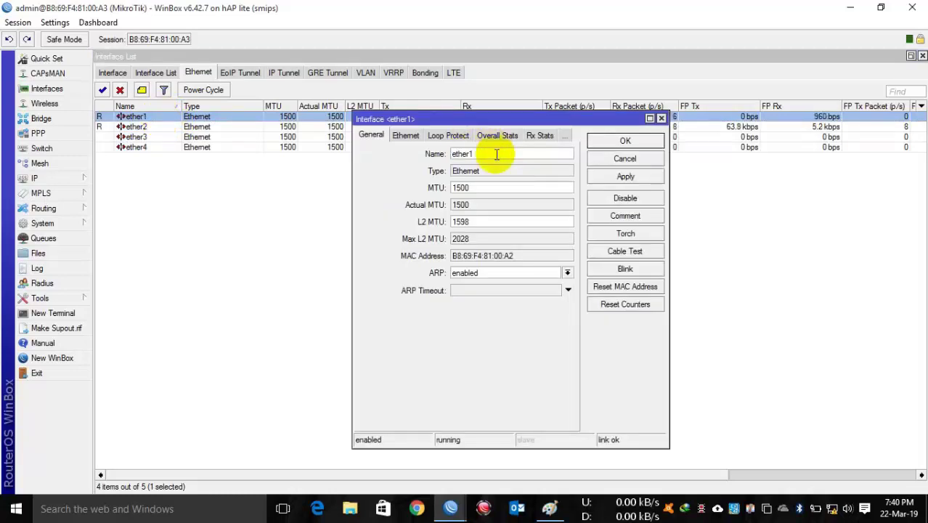
pyautogui.click(623, 159)
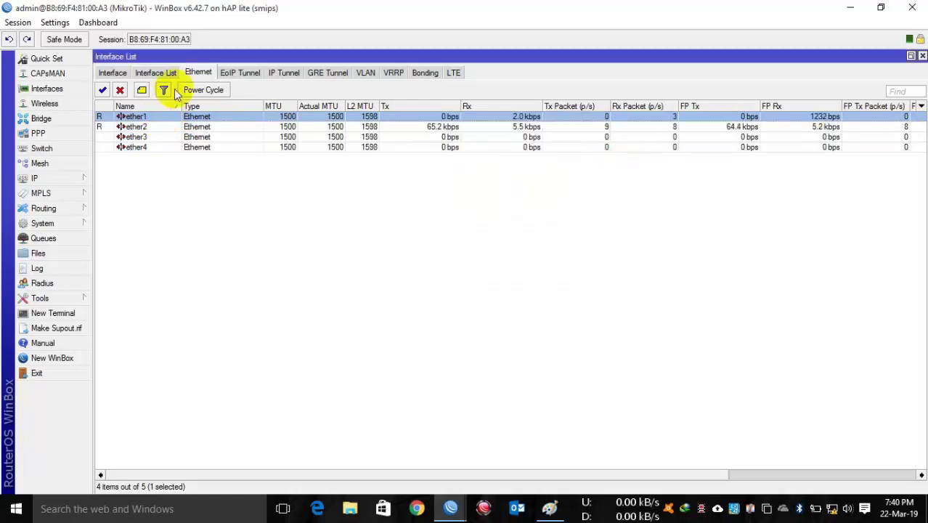
pyautogui.doubleClick(152, 117)
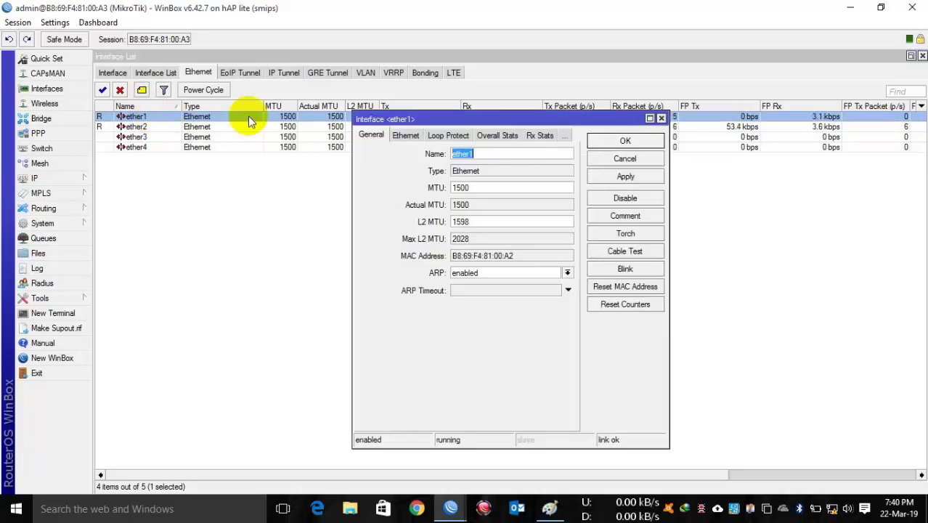
pyautogui.click(479, 152)
pyautogui.write('-WAN')
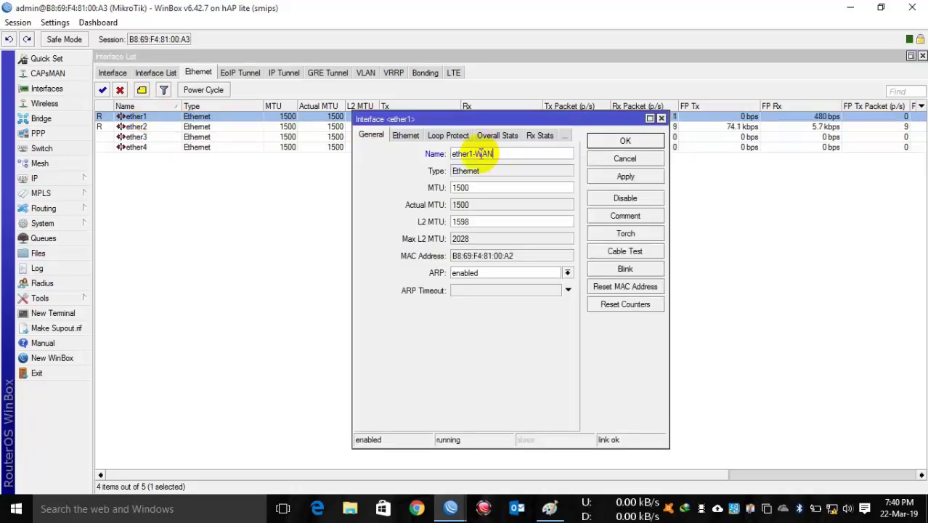
pyautogui.press('Return')
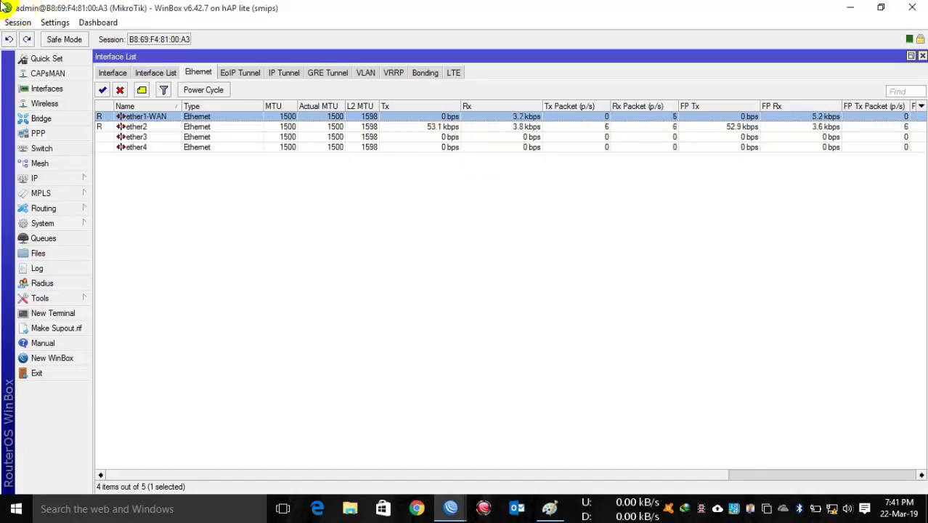
# Step: Rename ether2 to ether2-LAN, then minimize the router session
pyautogui.doubleClick(149, 126)
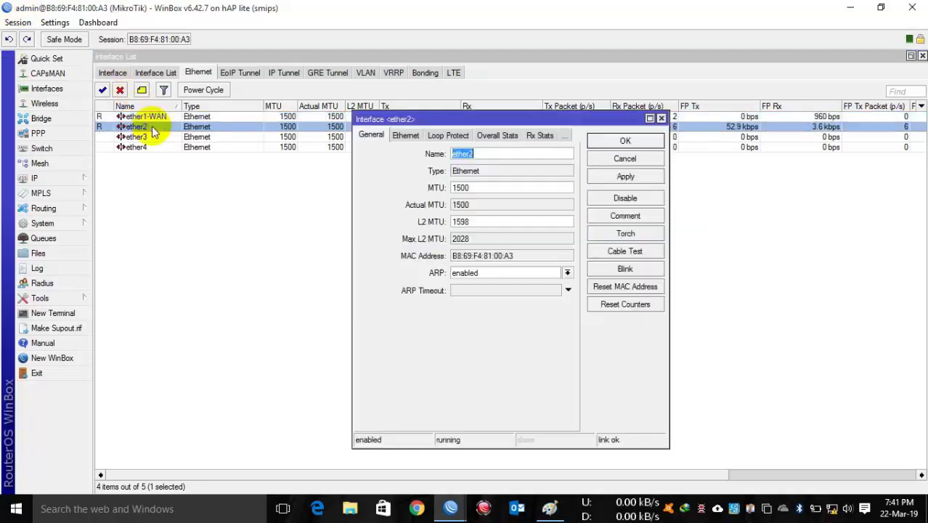
pyautogui.click(504, 154)
pyautogui.press('BackSpace')
pyautogui.write('2-LAN')
pyautogui.press('Return')
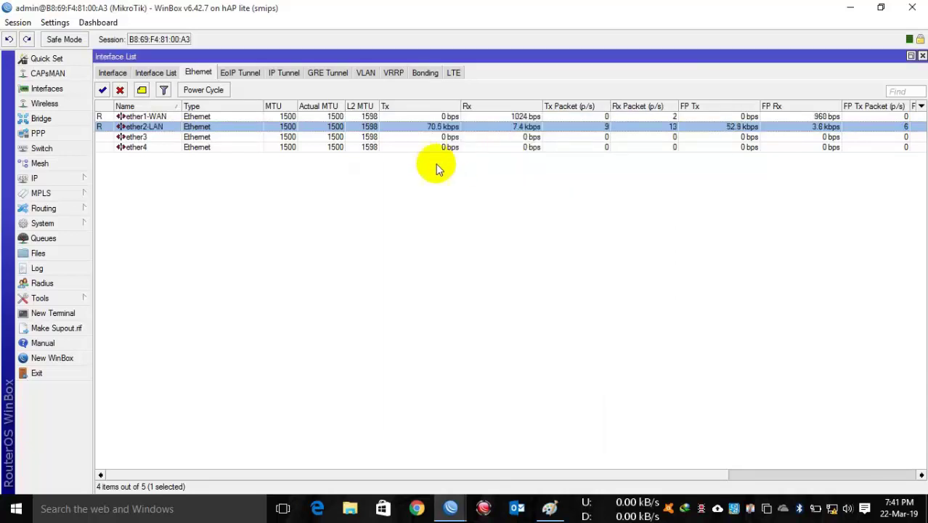
pyautogui.click(365, 117)
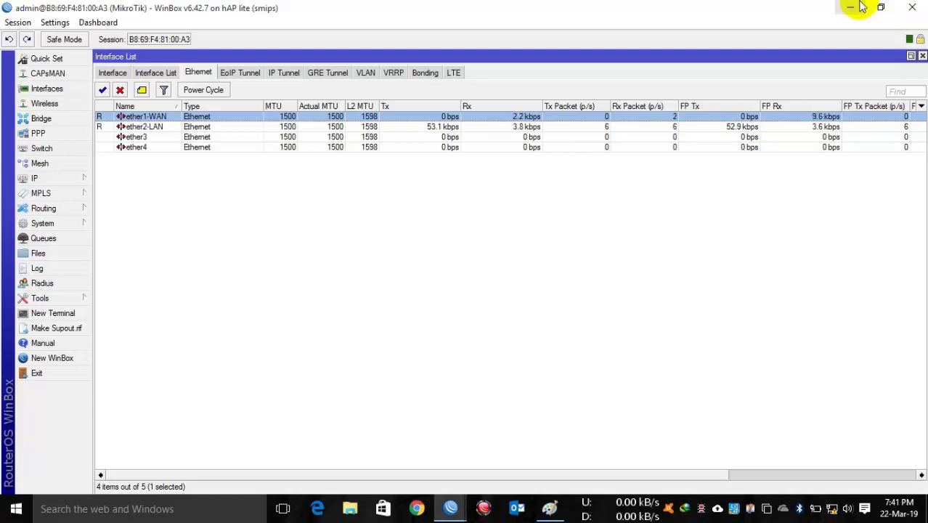
pyautogui.click(853, 6)
# Step: Create a new text document on the desktop with the default name and open it
pyautogui.click(570, 46)
pyautogui.rightClick(422, 172)
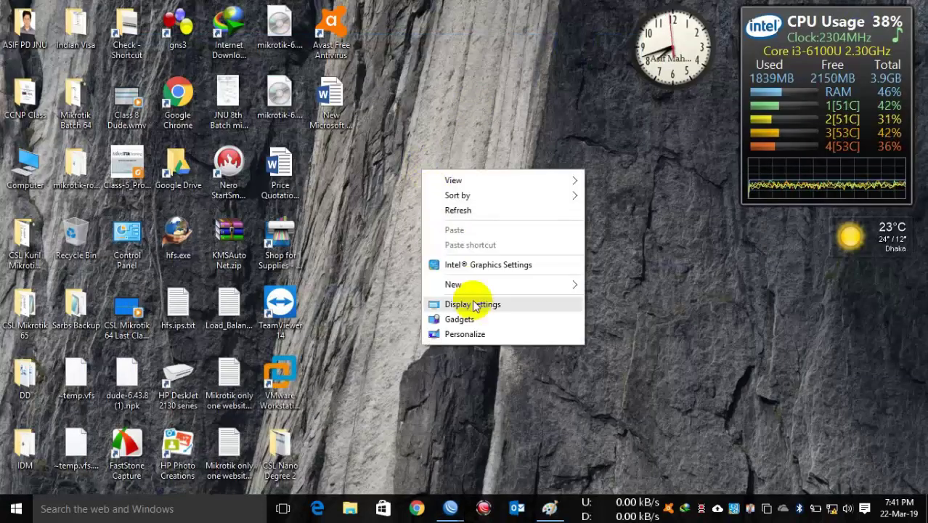
pyautogui.moveTo(476, 286)
pyautogui.click(626, 423)
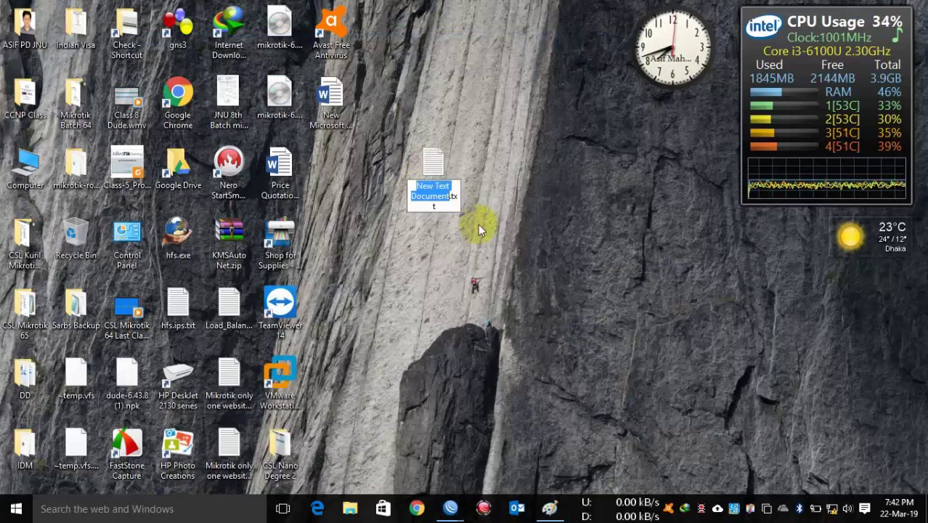
pyautogui.click(436, 178)
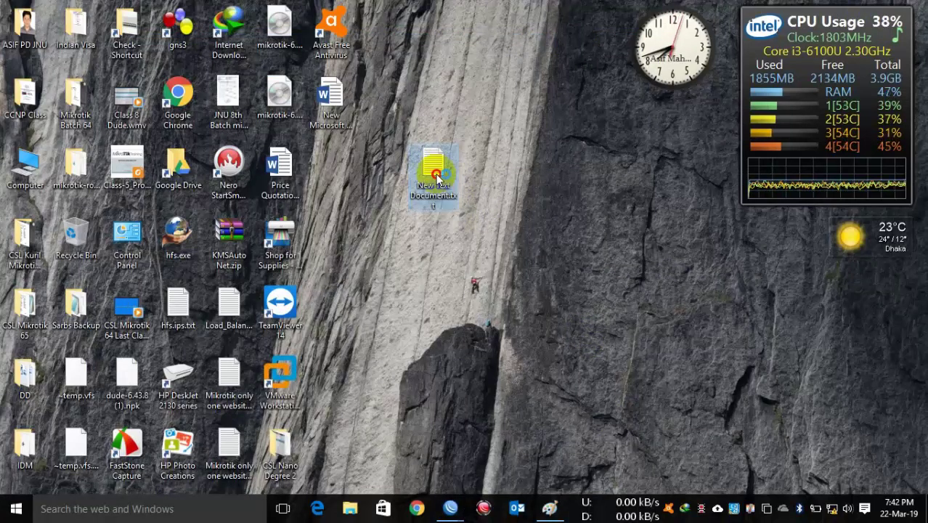
pyautogui.doubleClick(435, 174)
# Step: Write the WAN IP 192.168.1.200/24 and subnet mask 255.255.255.0 lines
pyautogui.write('WA')
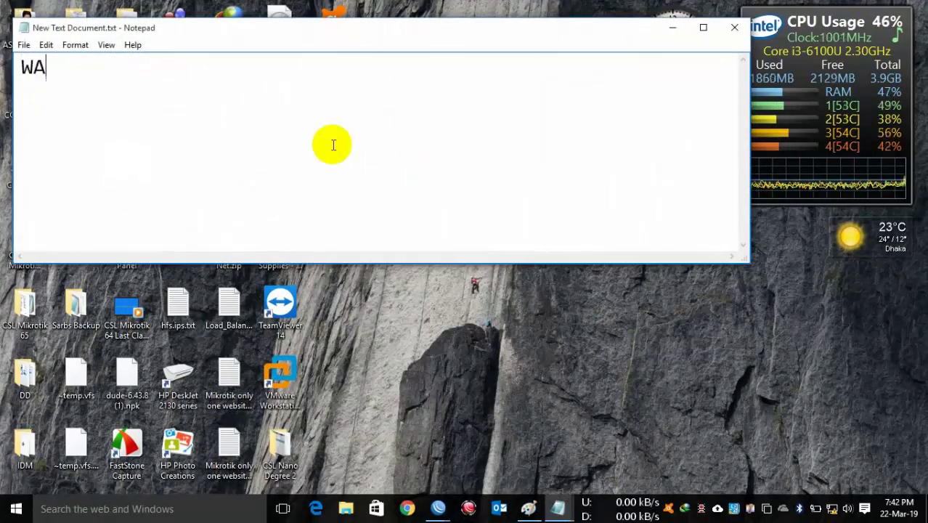
pyautogui.write('N IP: ')
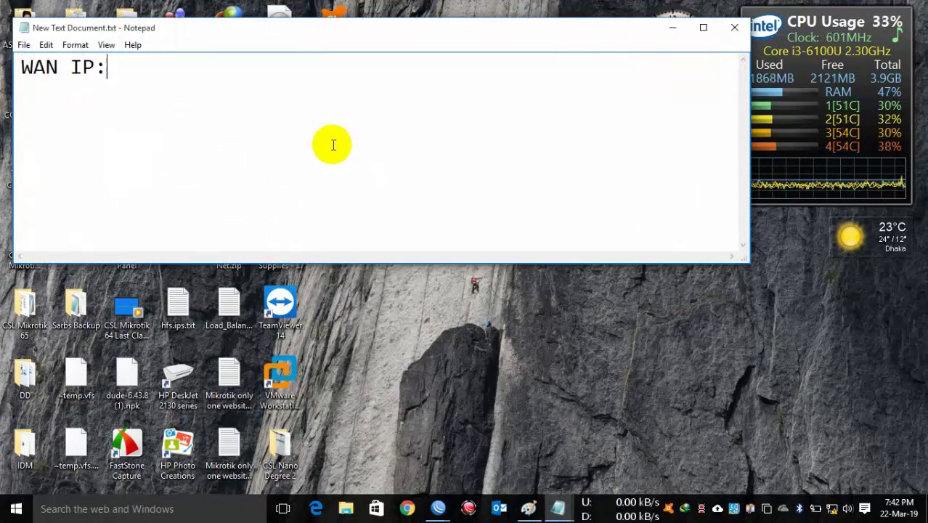
pyautogui.write('192')
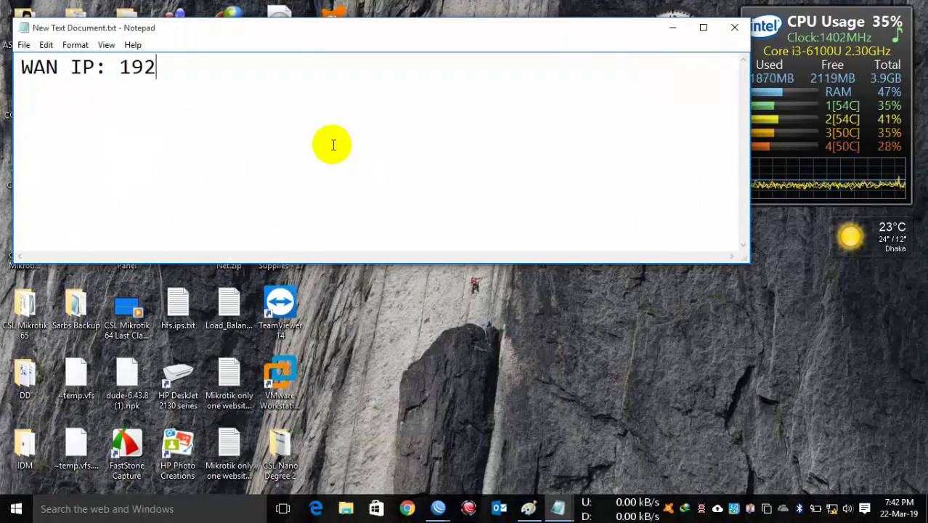
pyautogui.write('.168.1.200')
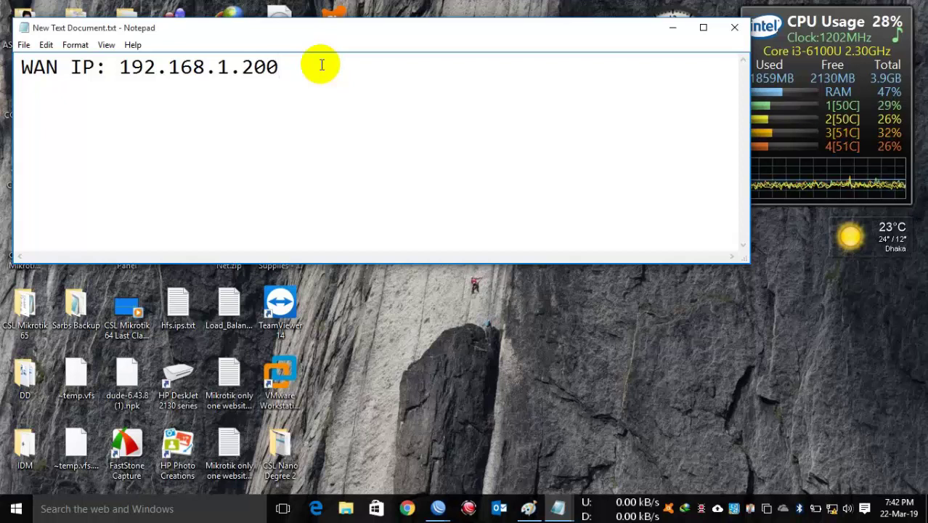
pyautogui.write('/24 ')
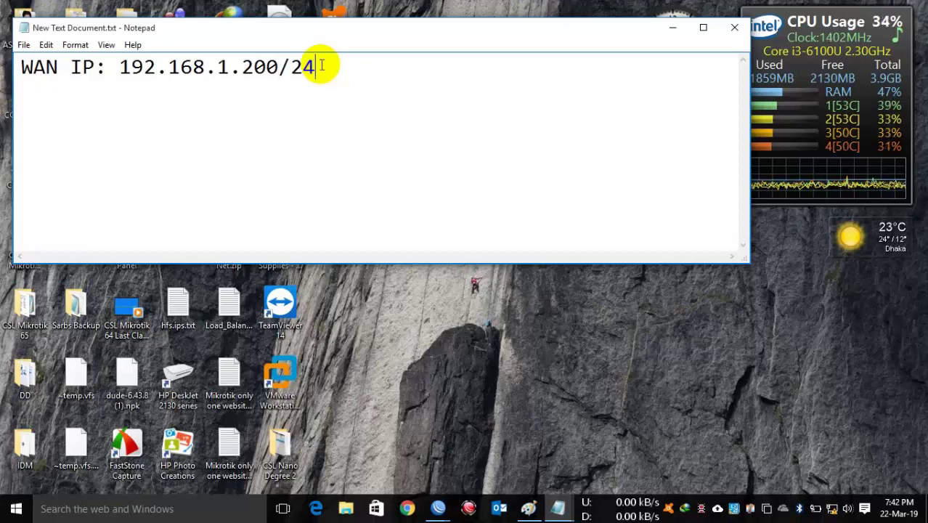
pyautogui.write('SM:  ')
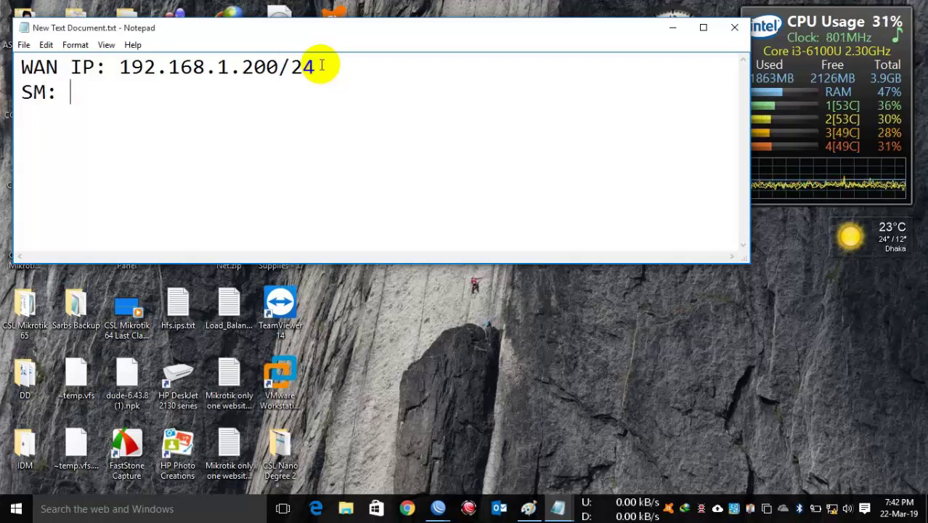
pyautogui.write('255.255')
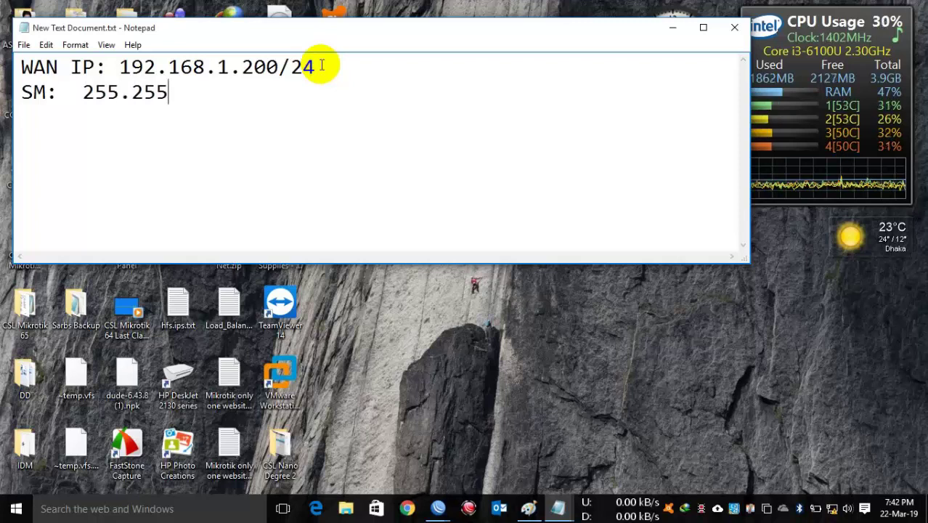
pyautogui.write('.255.0')
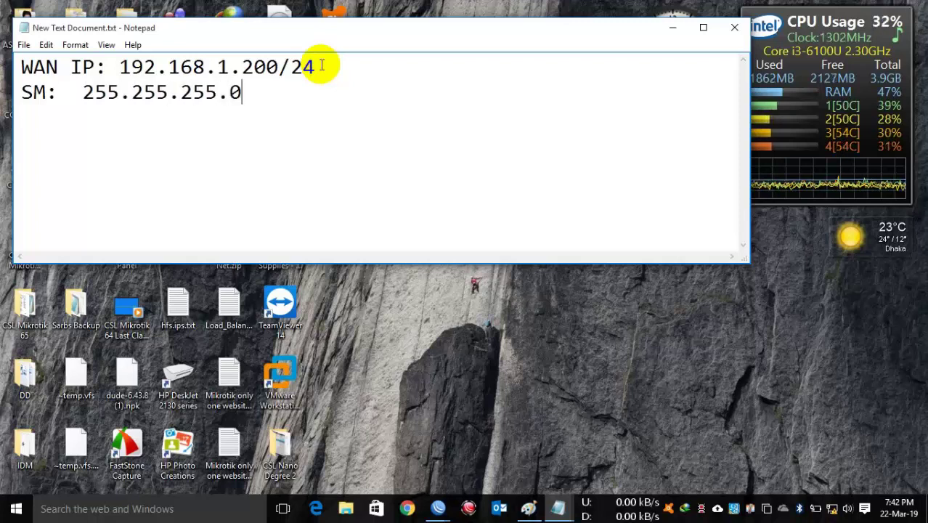
pyautogui.moveTo(284, 88); pyautogui.dragTo(82, 93)
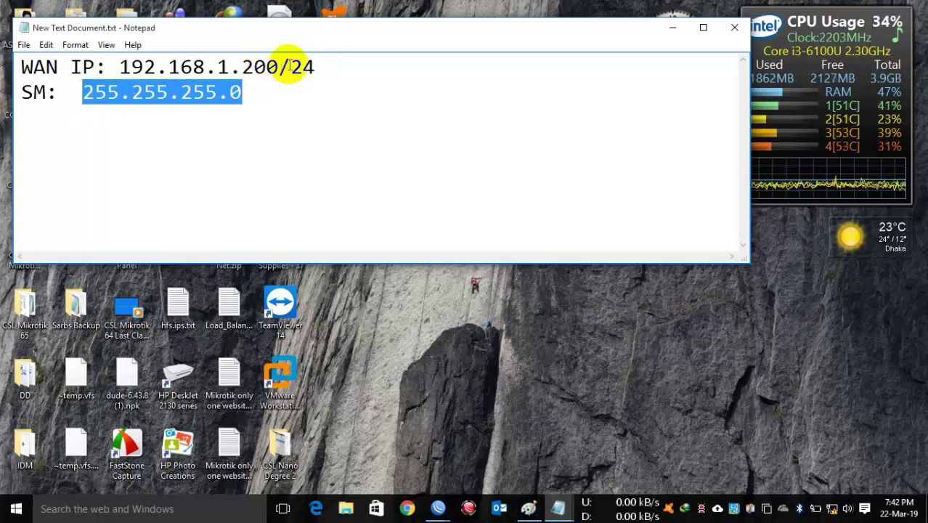
pyautogui.moveTo(283, 65); pyautogui.dragTo(123, 72)
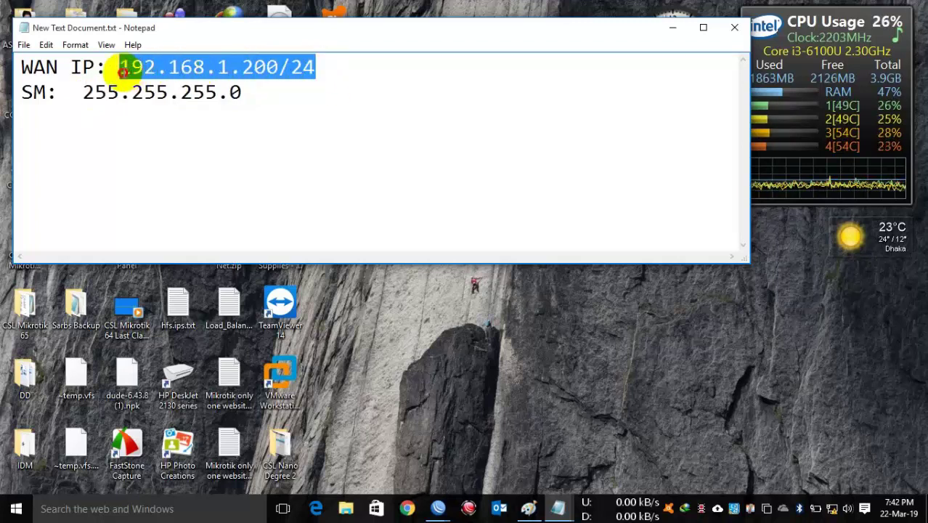
pyautogui.click(260, 90)
pyautogui.press('Return')
# Step: Add gateway 192.168.1.1 and DNS 8.8.8.8, with 8.8.4.4 indented beneath
pyautogui.write('GW: 192')
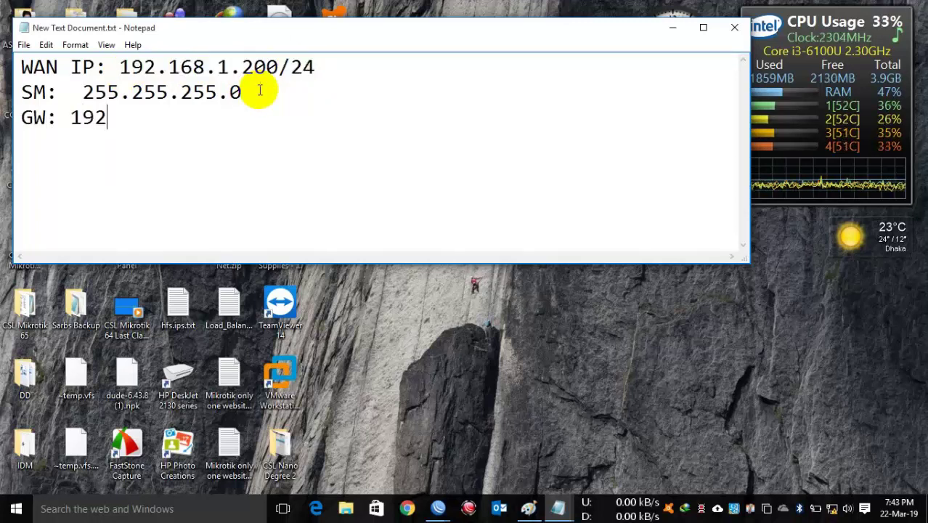
pyautogui.write('.168.1.1 ')
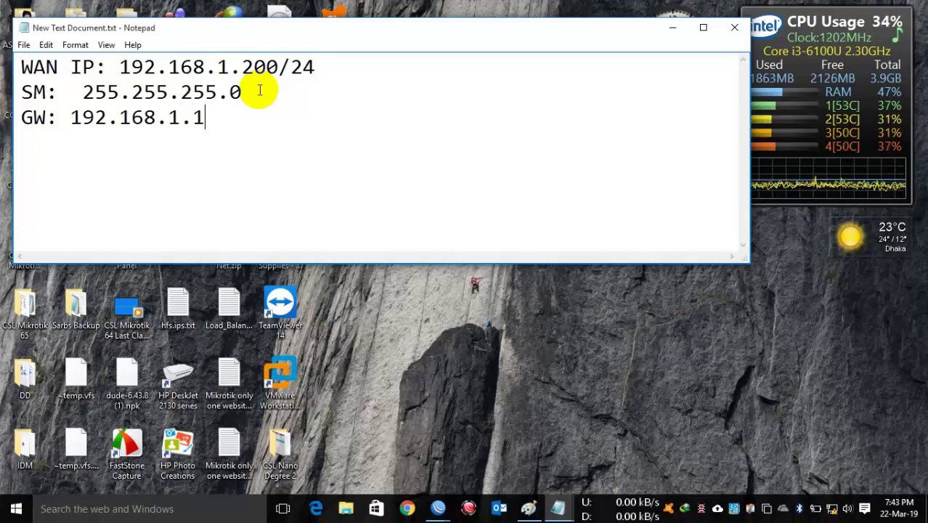
pyautogui.write('DNS')
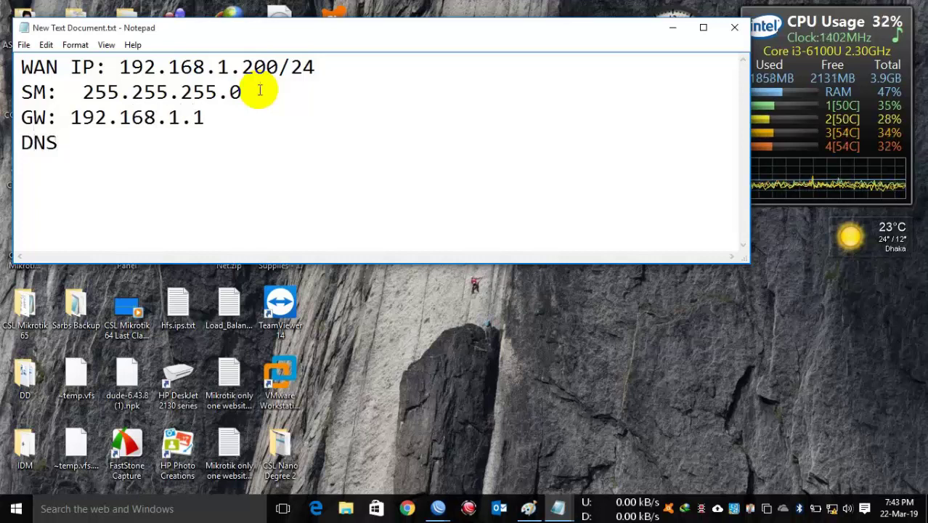
pyautogui.write(': 8.8.8.')
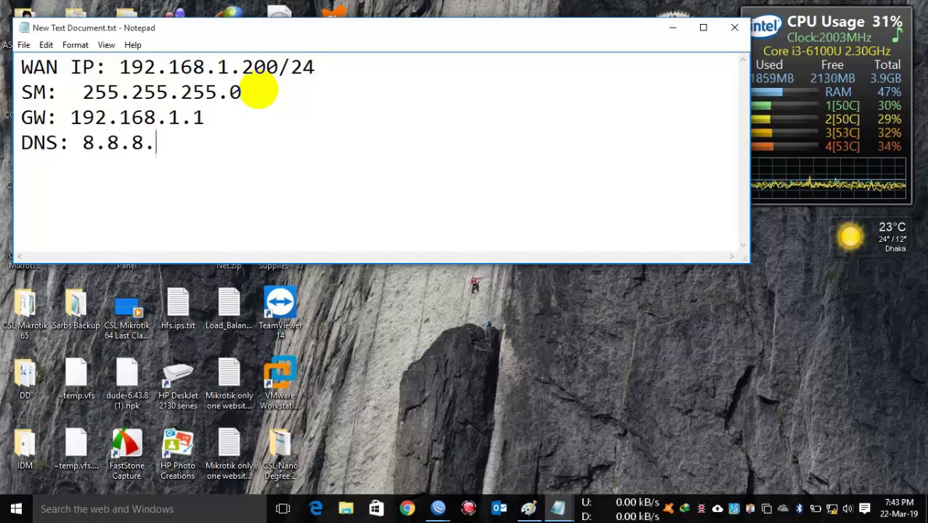
pyautogui.write('8 8.8.8')
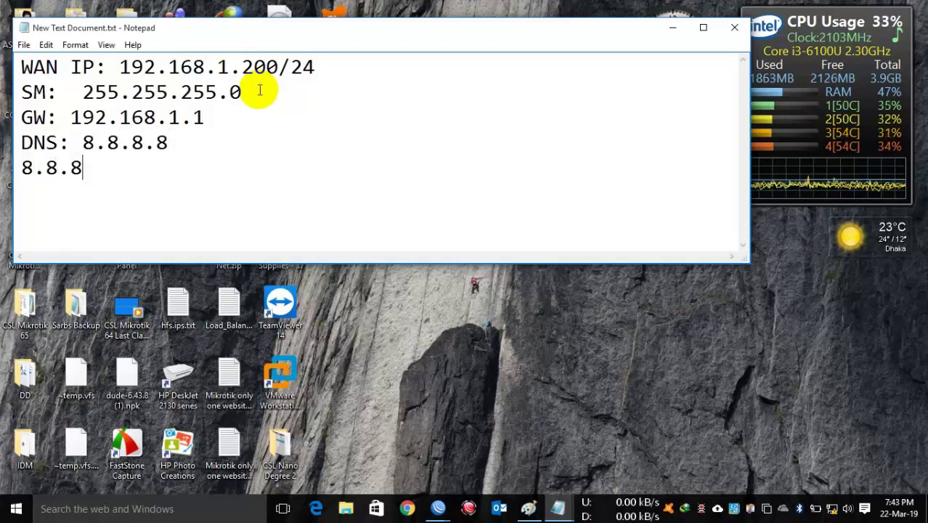
pyautogui.press('BackSpace')
pyautogui.press('BackSpace')
pyautogui.write('4.4.')
pyautogui.press('BackSpace')
pyautogui.press('Left')
pyautogui.press('Left')
pyautogui.press('Left')
pyautogui.press('Left')
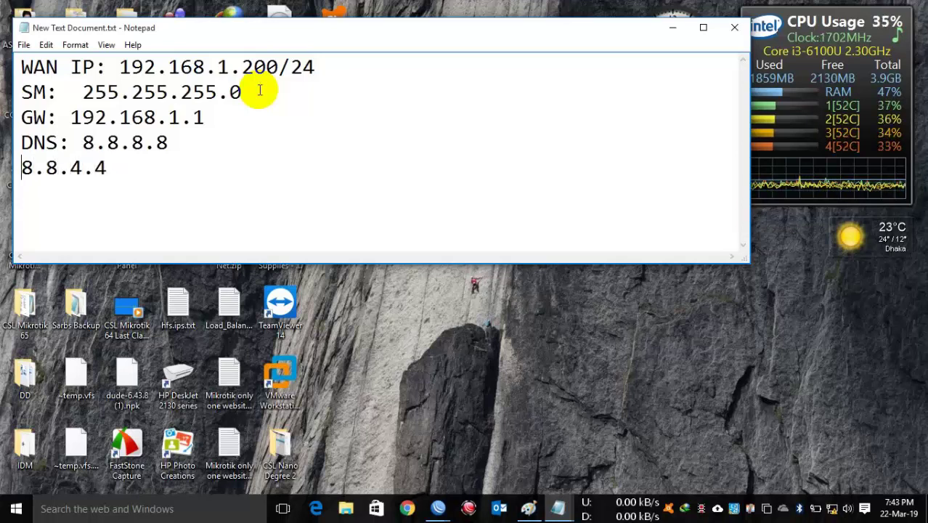
pyautogui.press('Tab')
pyautogui.press('BackSpace')
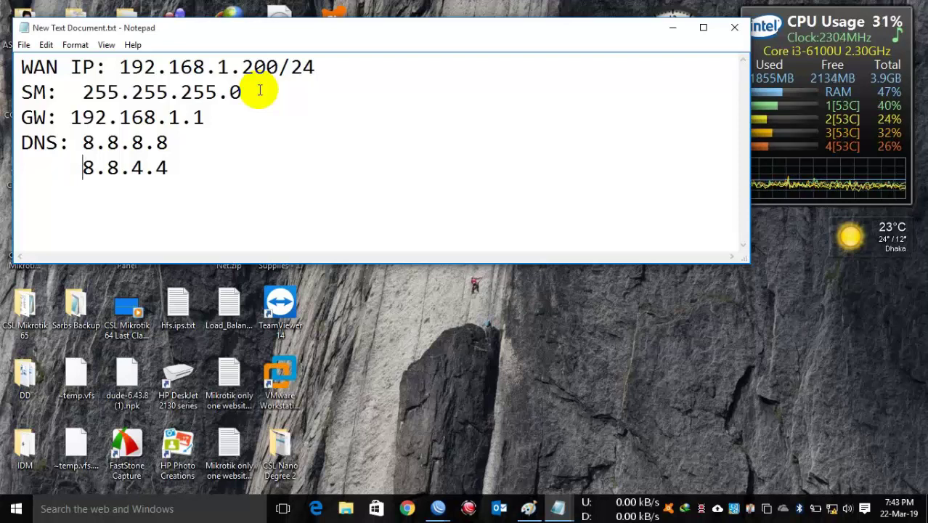
pyautogui.press('Right')
pyautogui.press('Right')
pyautogui.press('Right')
pyautogui.press('Right')
# Step: Add the LAN 10.10.10.0/24 line after a blank line and move the notes window
pyautogui.press('Return')
pyautogui.write('LAN: ')
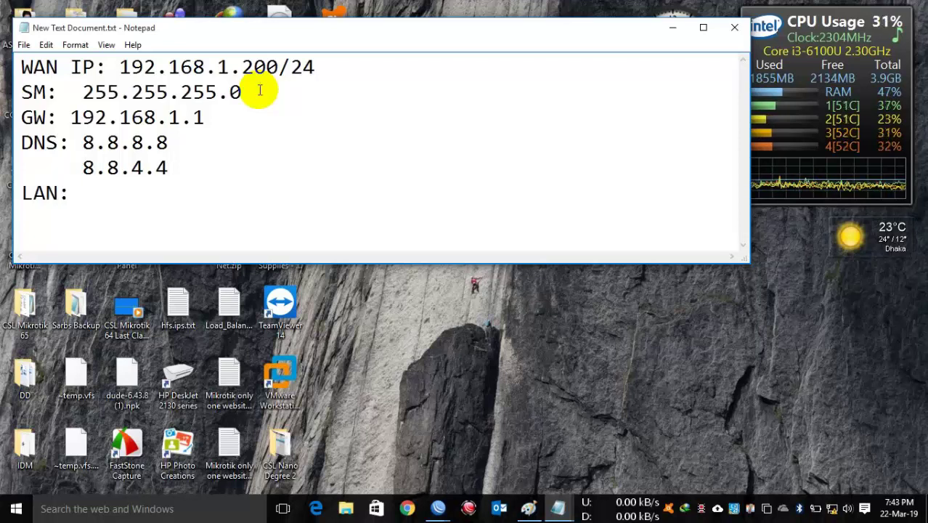
pyautogui.write('1`')
pyautogui.press('BackSpace')
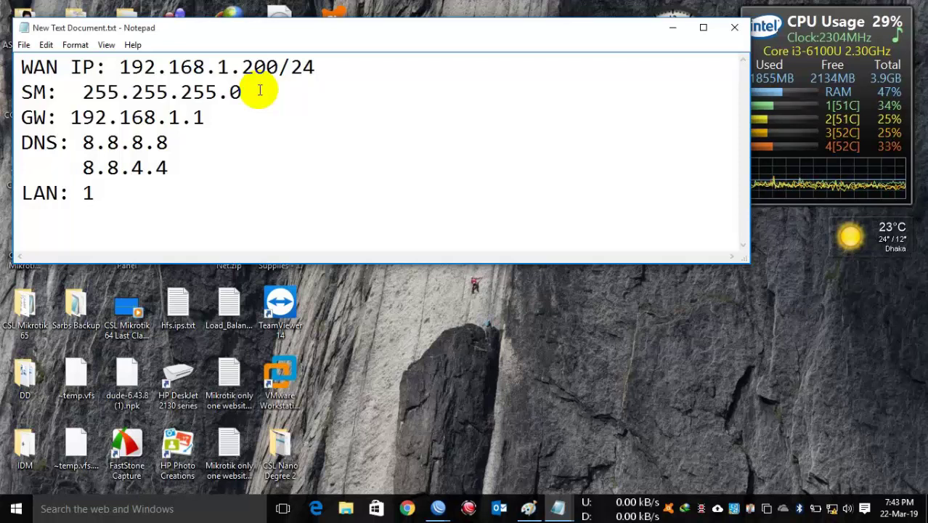
pyautogui.write('0.10')
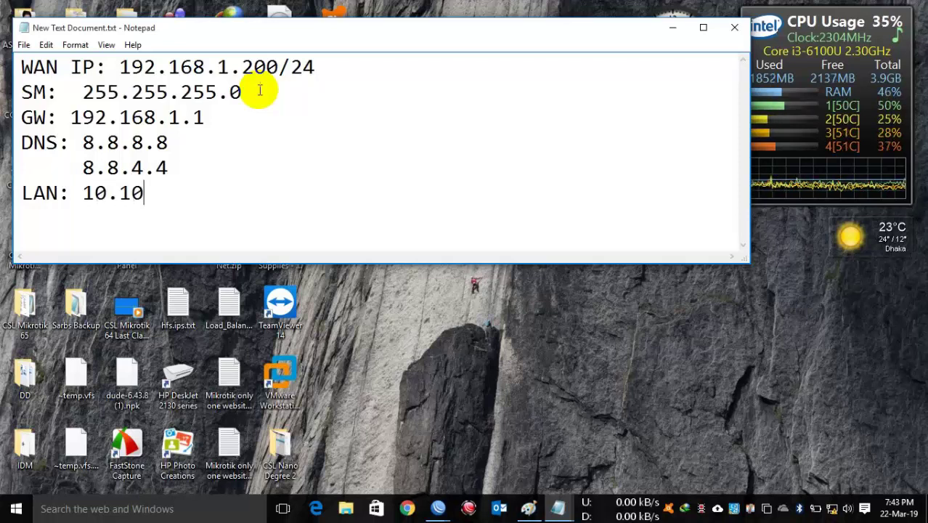
pyautogui.write('.10.')
pyautogui.write('0/24')
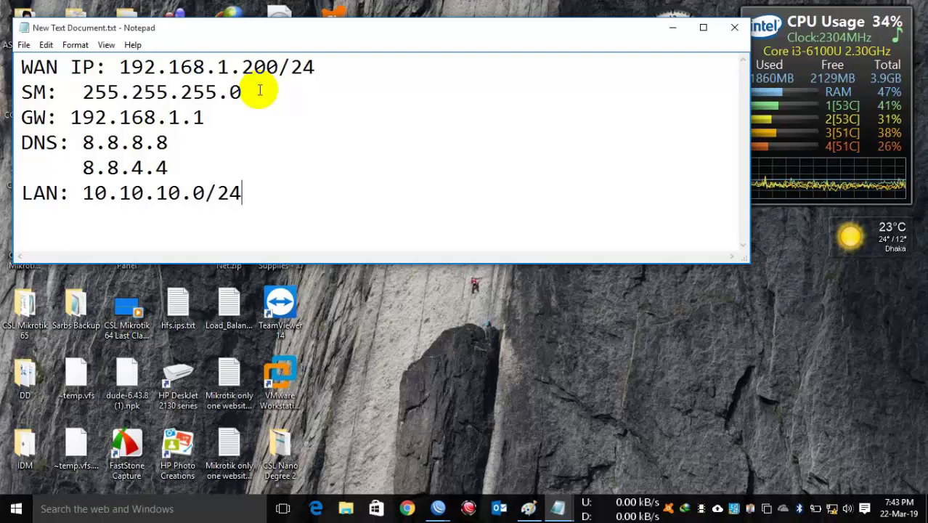
pyautogui.press('Up')
pyautogui.press('Return')
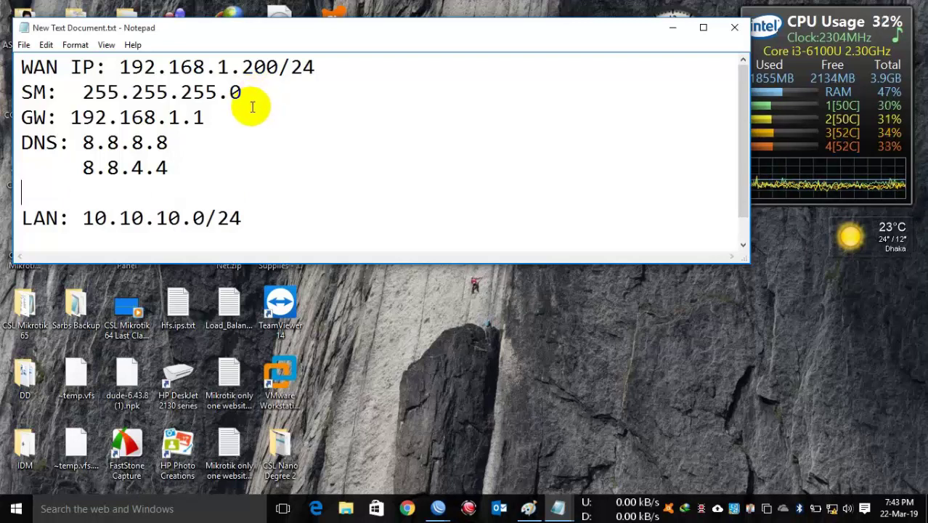
pyautogui.moveTo(284, 35); pyautogui.dragTo(408, 74)
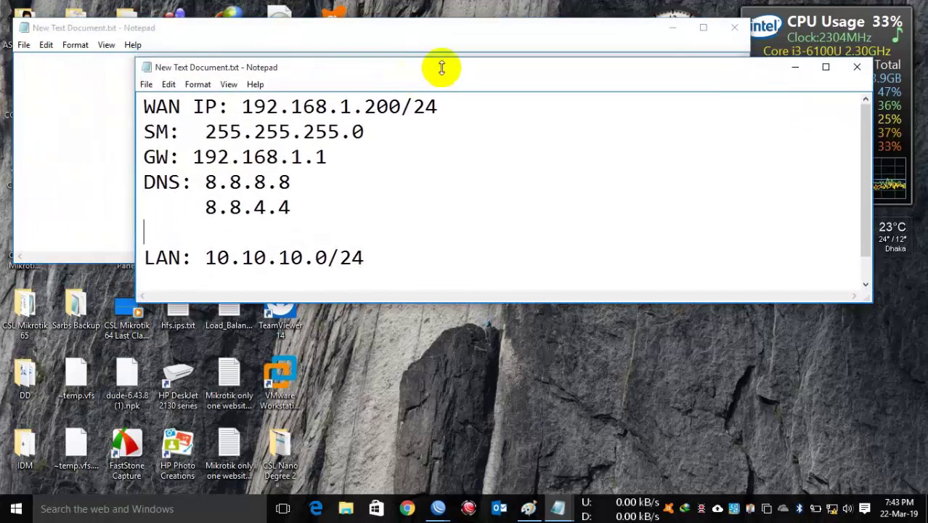
# Step: Close the empty Notepad, resize the notes window and dock it at the right screen edge
pyautogui.click(734, 28)
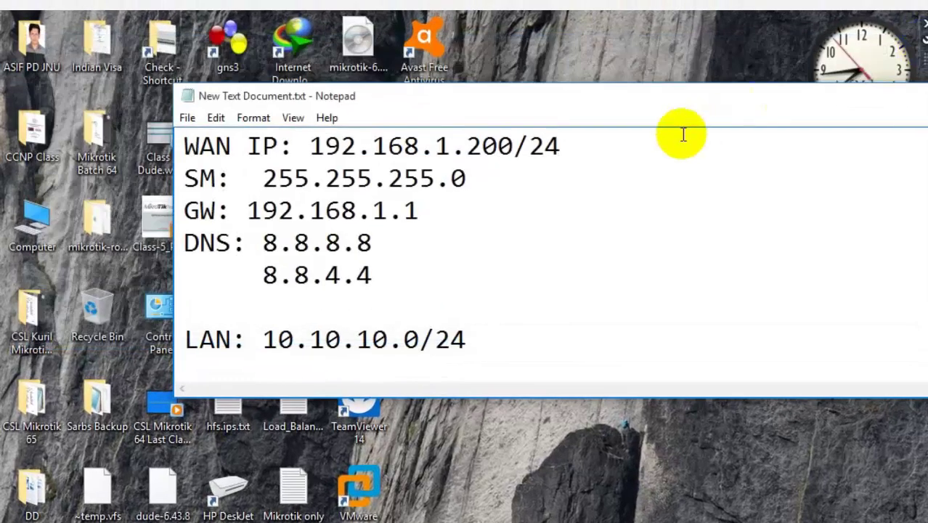
pyautogui.moveTo(926, 396); pyautogui.dragTo(686, 469)
pyautogui.moveTo(477, 104); pyautogui.dragTo(914, 37)
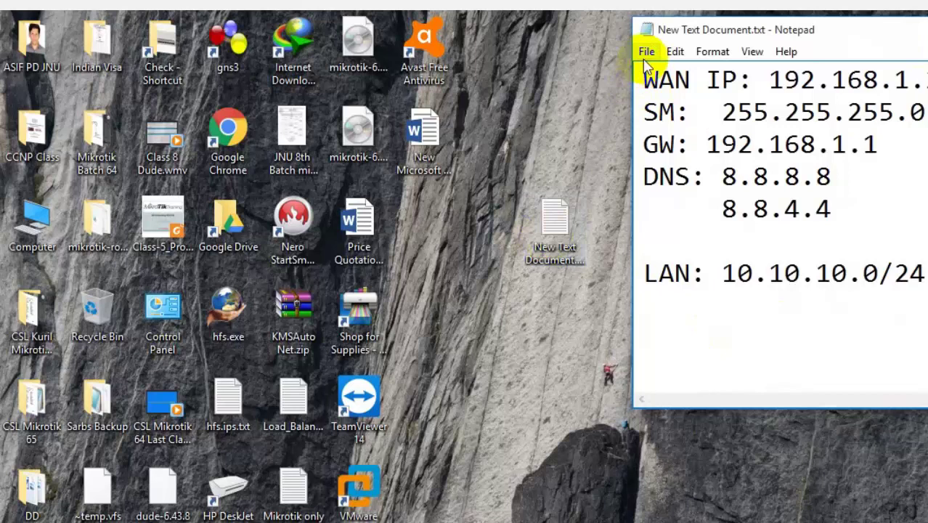
pyautogui.click(646, 50)
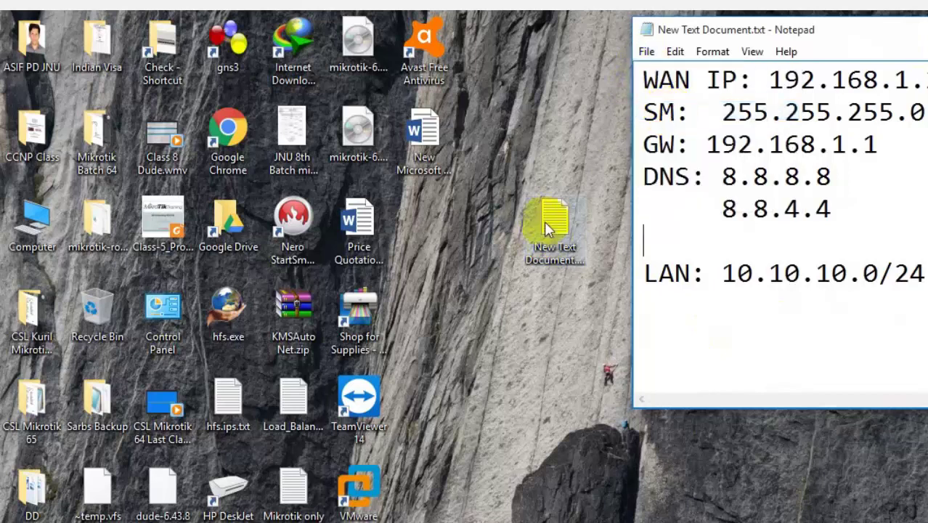
pyautogui.moveTo(544, 222); pyautogui.dragTo(420, 226)
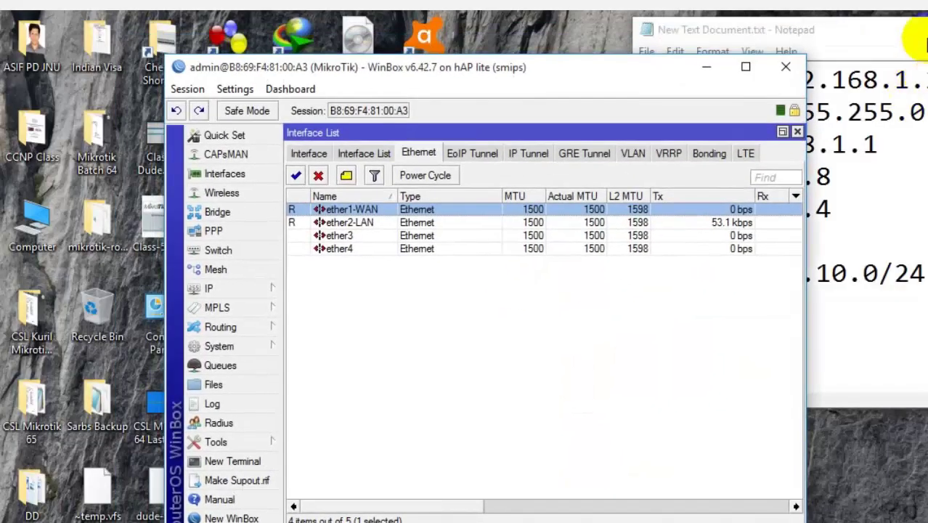
# Step: Maximize WinBox and add address 192.168.1.200/24 in IP > Addresses
pyautogui.click(921, 50)
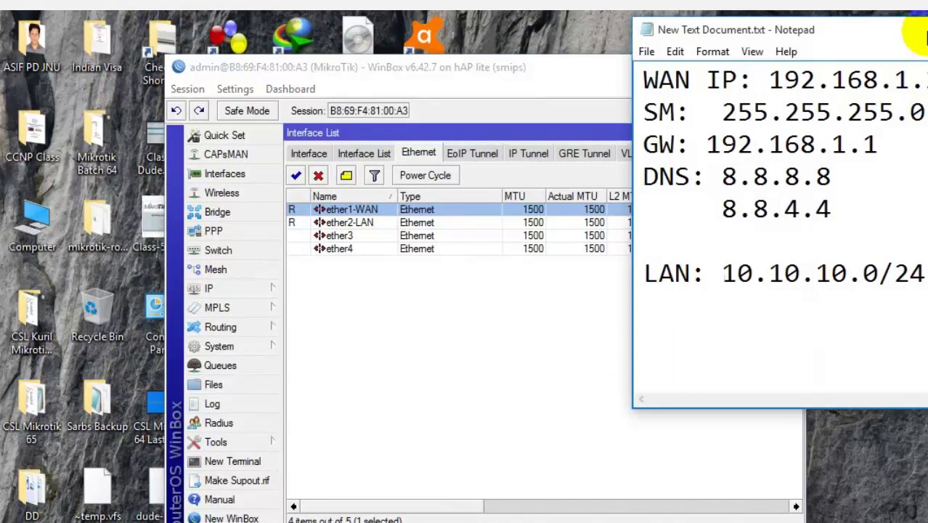
pyautogui.doubleClick(536, 71)
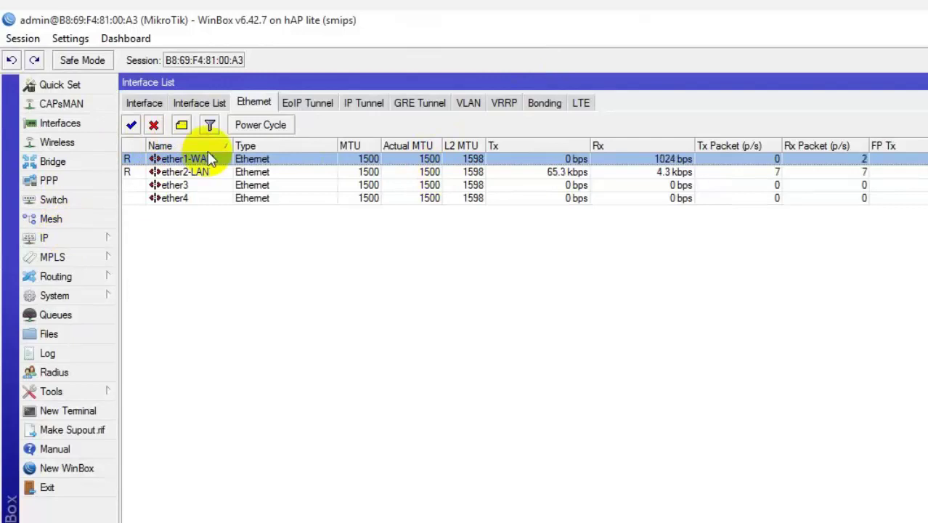
pyautogui.click(62, 239)
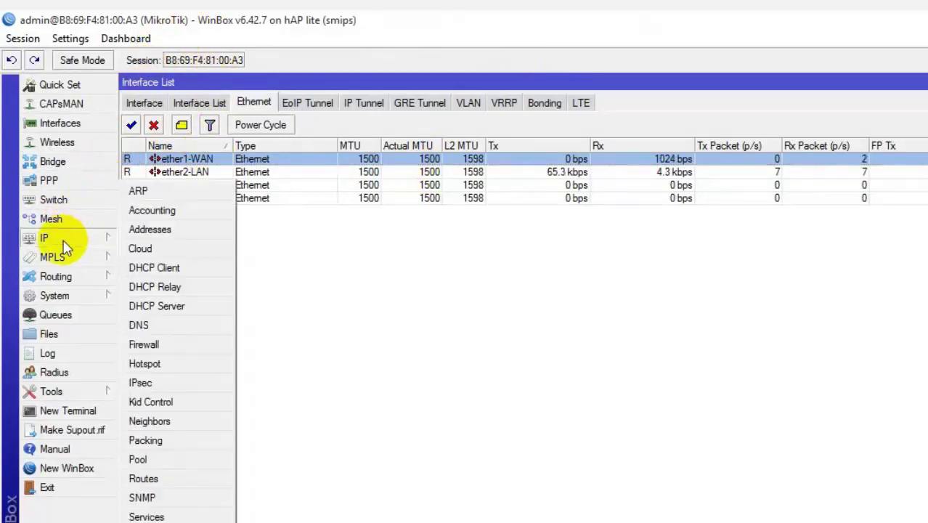
pyautogui.click(182, 235)
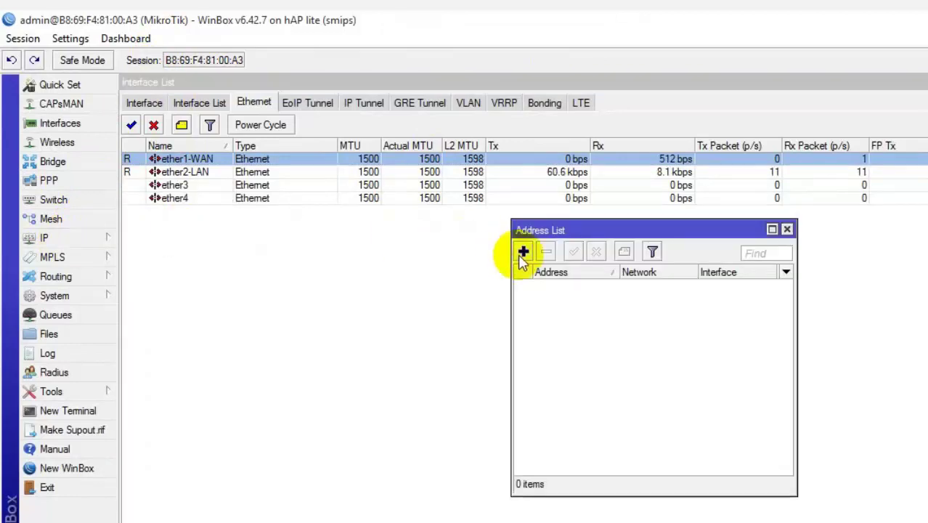
pyautogui.click(522, 252)
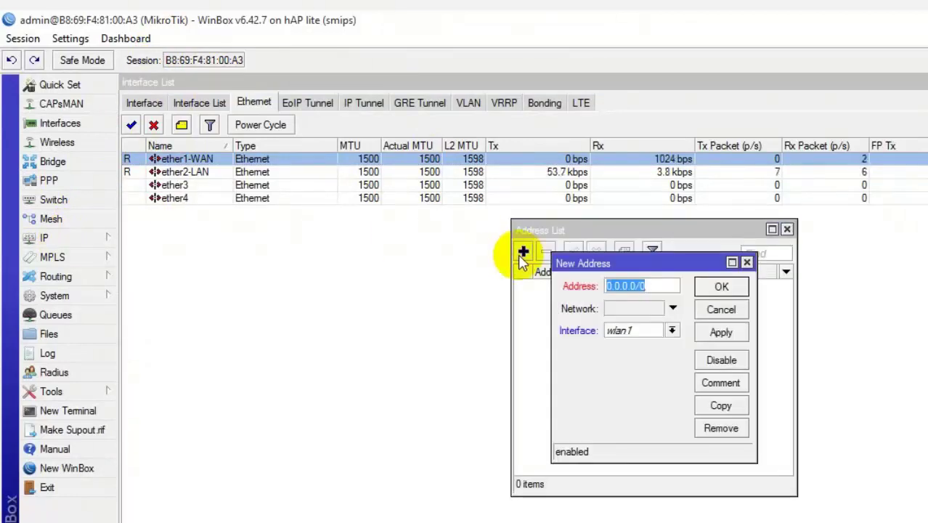
pyautogui.write('192.168.1200')
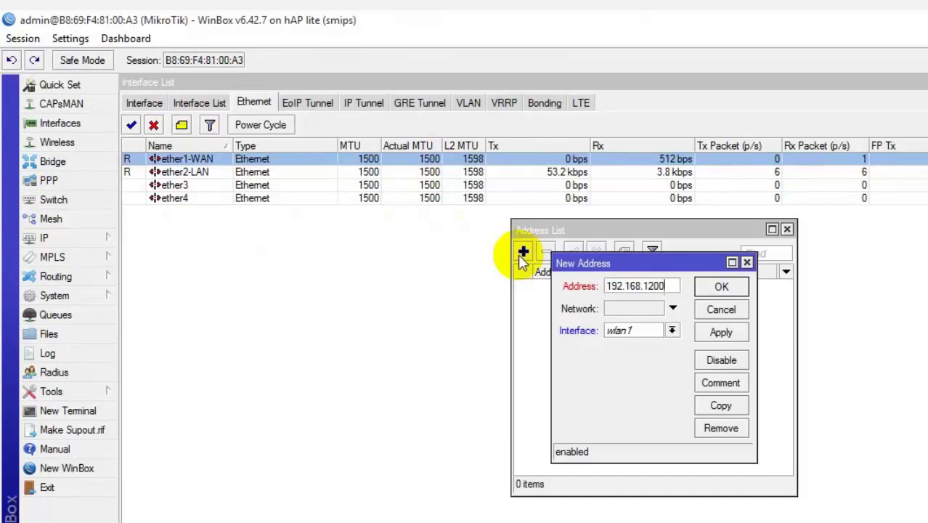
pyautogui.press('BackSpace')
pyautogui.press('BackSpace')
pyautogui.press('BackSpace')
pyautogui.write('.200')
pyautogui.write('24')
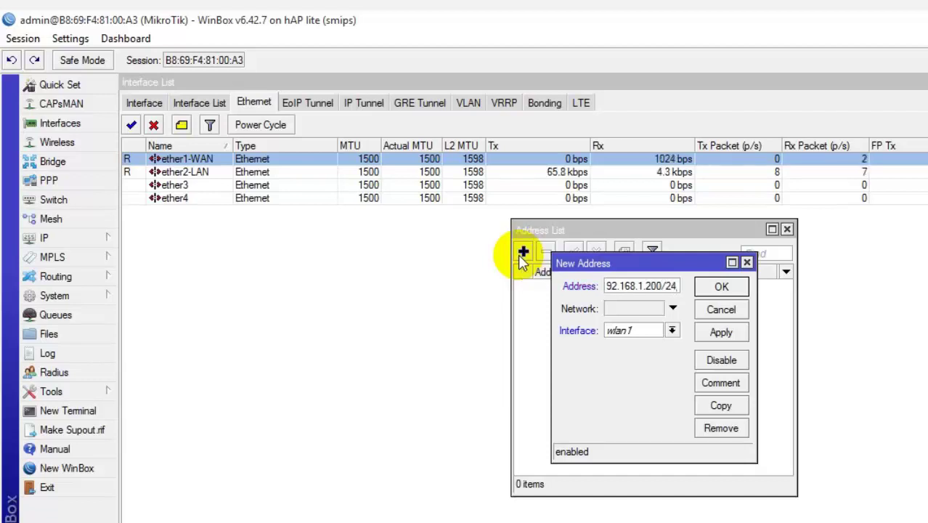
# Step: Assign the 192.168.1.200/24 address to interface ether1-WAN instead of wlan1
pyautogui.click(640, 335)
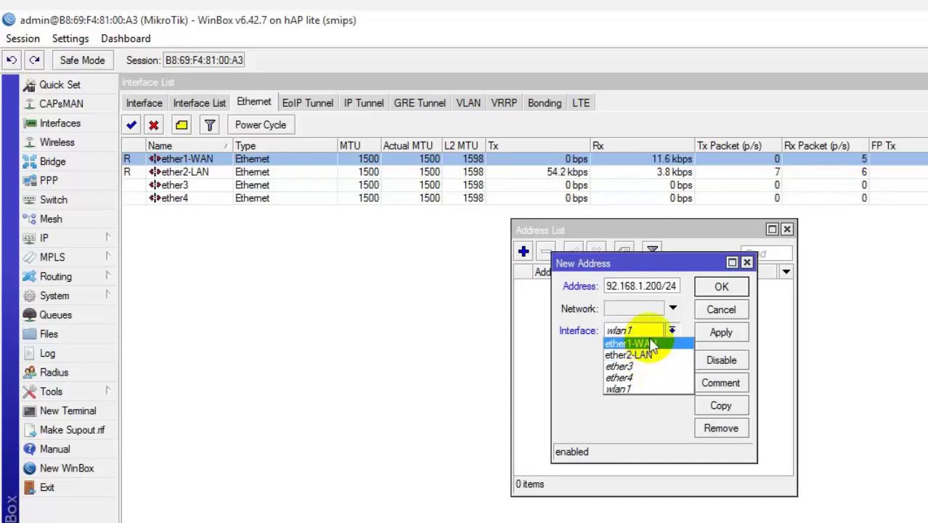
pyautogui.click(649, 333)
pyautogui.click(723, 335)
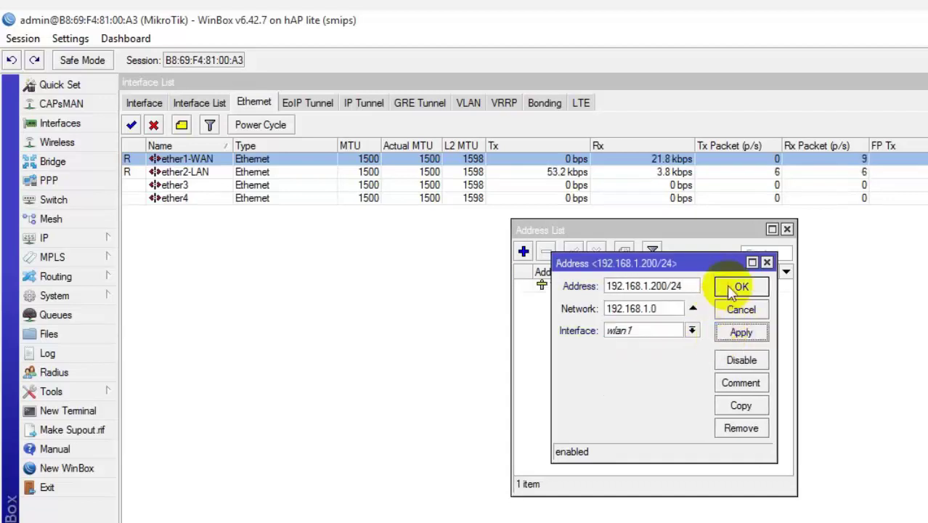
pyautogui.click(722, 287)
pyautogui.doubleClick(636, 286)
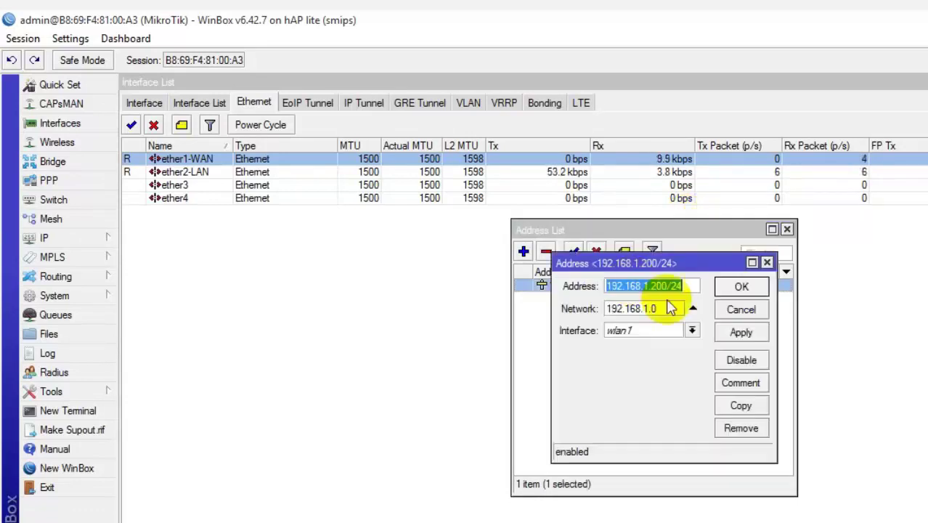
pyautogui.click(657, 333)
pyautogui.click(644, 344)
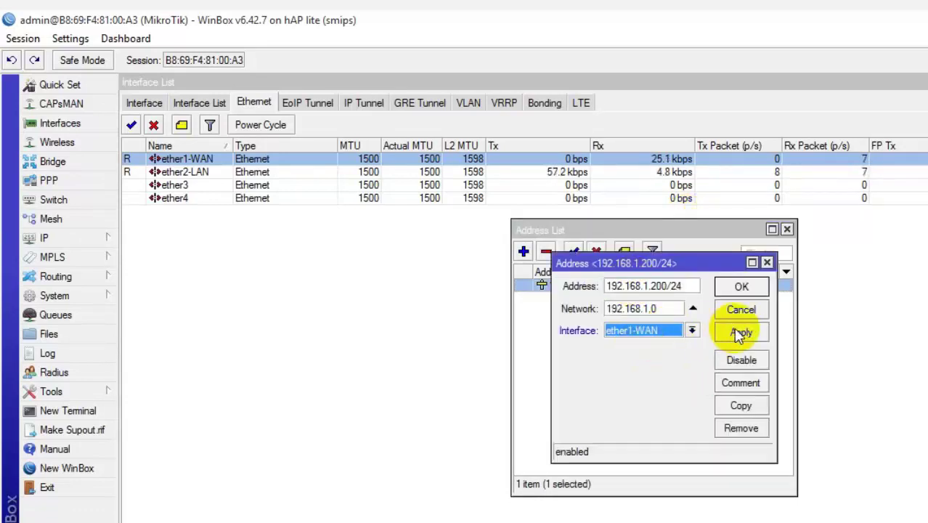
pyautogui.click(741, 332)
pyautogui.click(738, 286)
# Step: Move the Address List window to the upper left and close the Interface List
pyautogui.moveTo(625, 226); pyautogui.dragTo(306, 213)
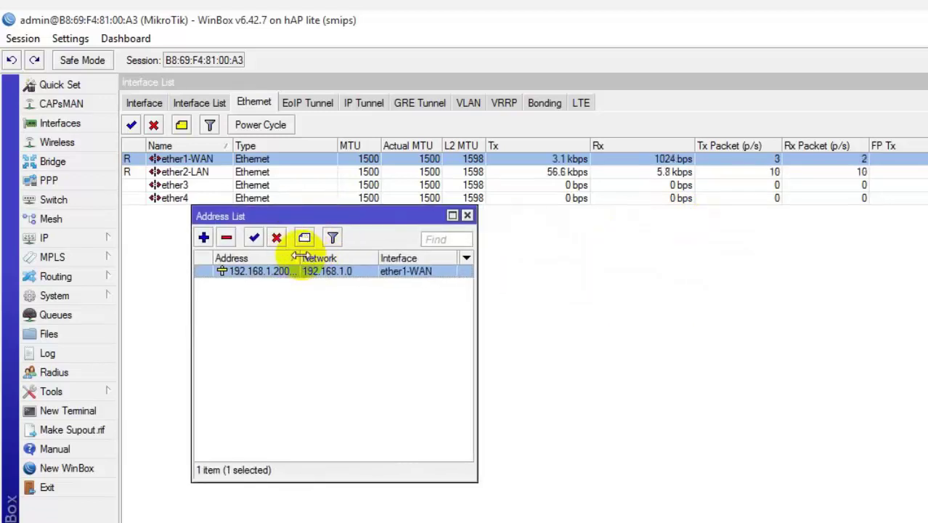
pyautogui.moveTo(295, 258); pyautogui.dragTo(324, 255)
pyautogui.moveTo(348, 214); pyautogui.dragTo(298, 99)
pyautogui.click(922, 82)
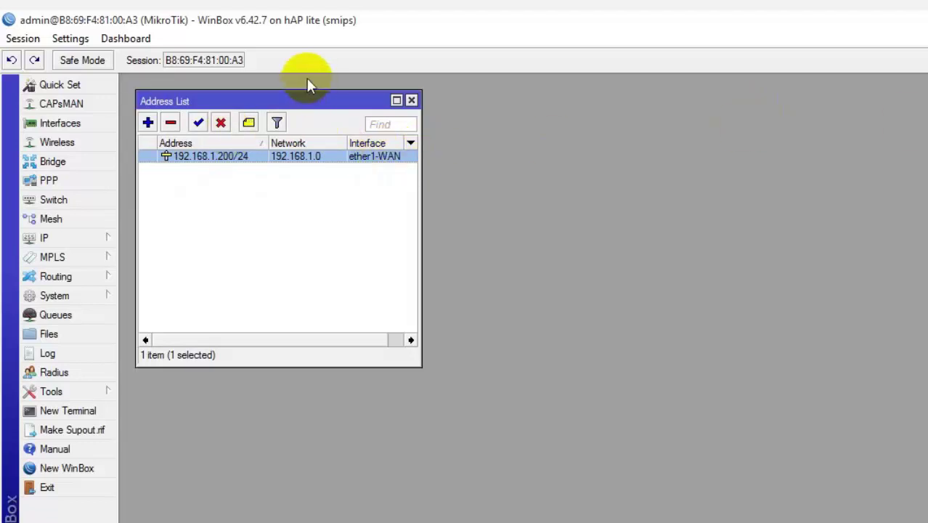
# Step: In IP > Routes, add route 0.0.0.0/0 with gateway 192.168.1.1
pyautogui.moveTo(273, 99); pyautogui.dragTo(265, 90)
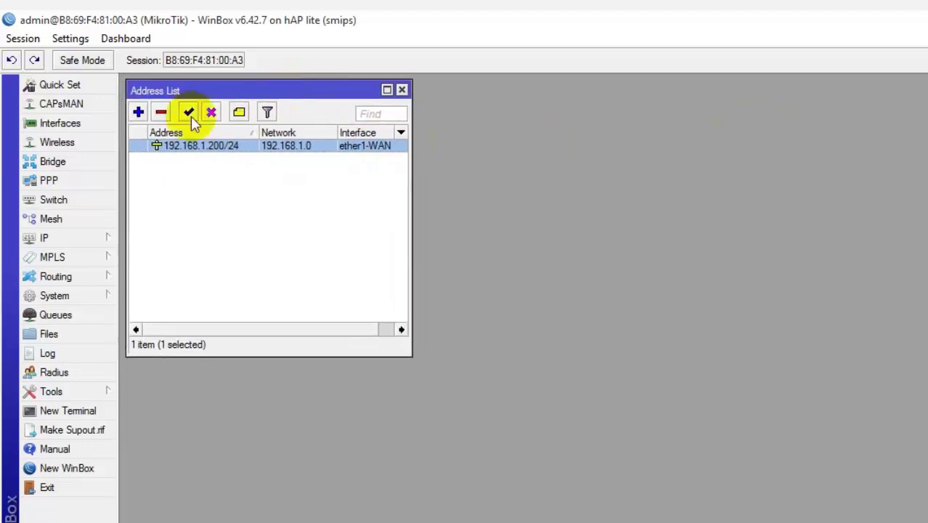
pyautogui.click(78, 243)
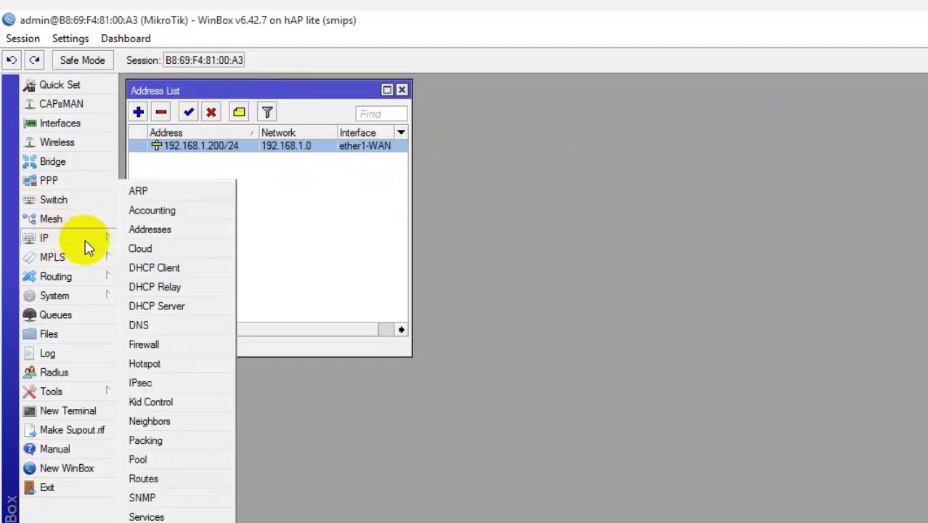
pyautogui.click(180, 479)
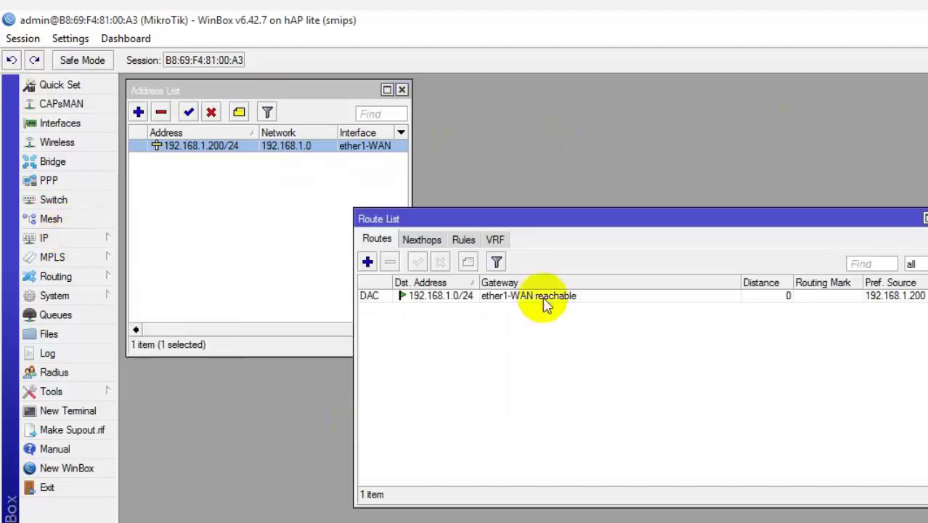
pyautogui.moveTo(600, 224); pyautogui.dragTo(694, 121)
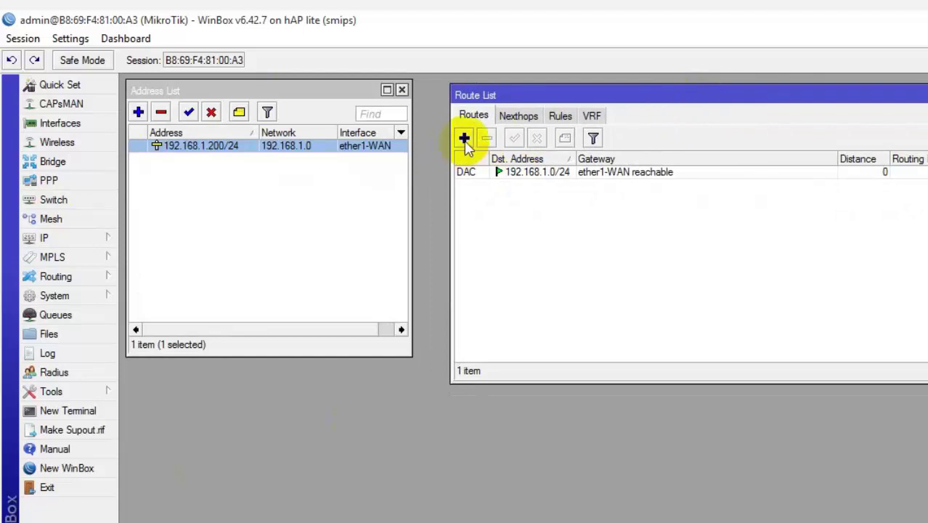
pyautogui.click(464, 138)
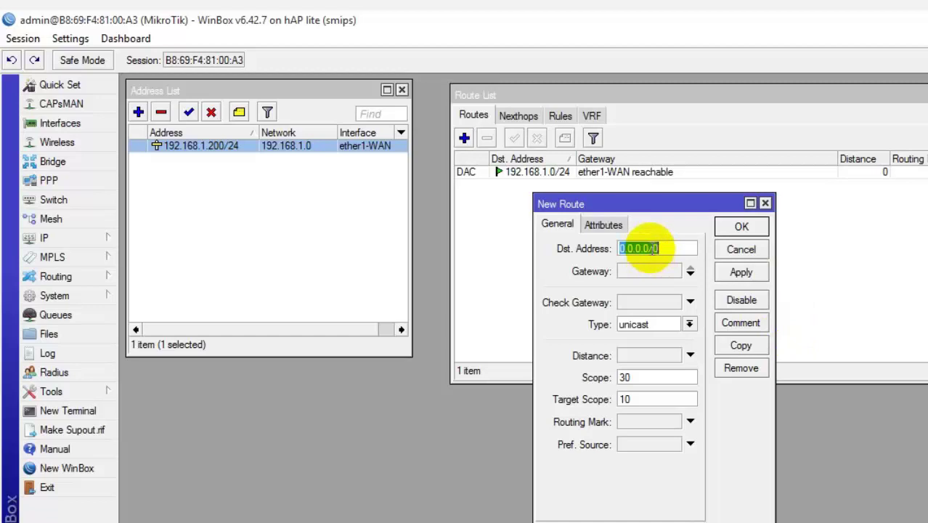
pyautogui.click(649, 272)
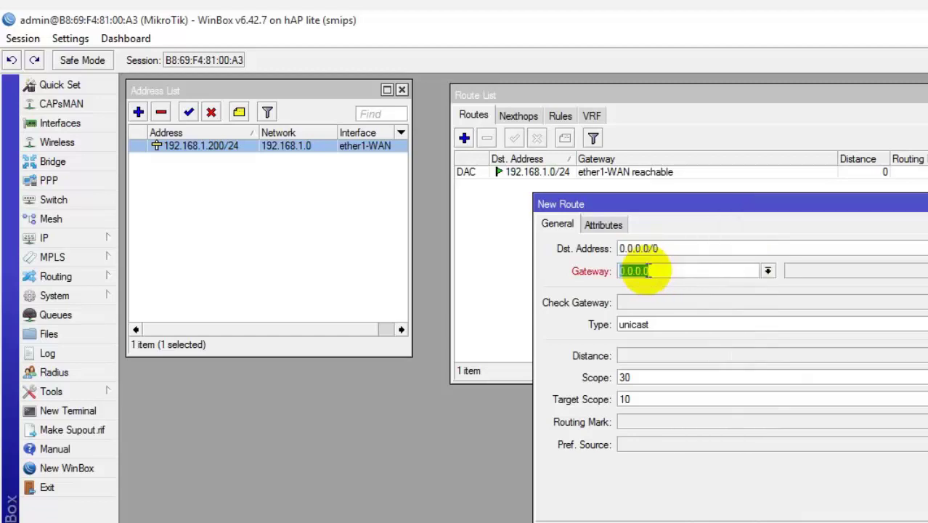
pyautogui.write('190')
pyautogui.write('.168.1.')
pyautogui.write('1')
pyautogui.press('Return')
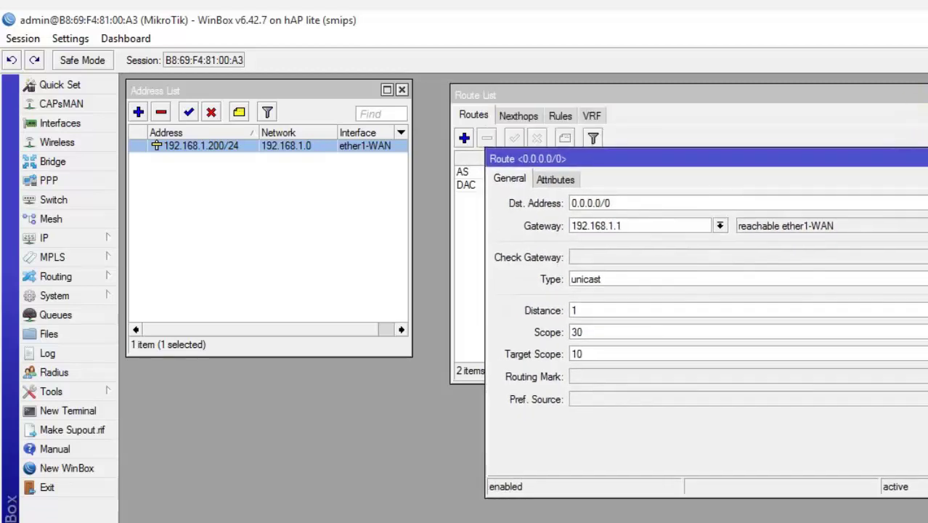
pyautogui.press('Escape')
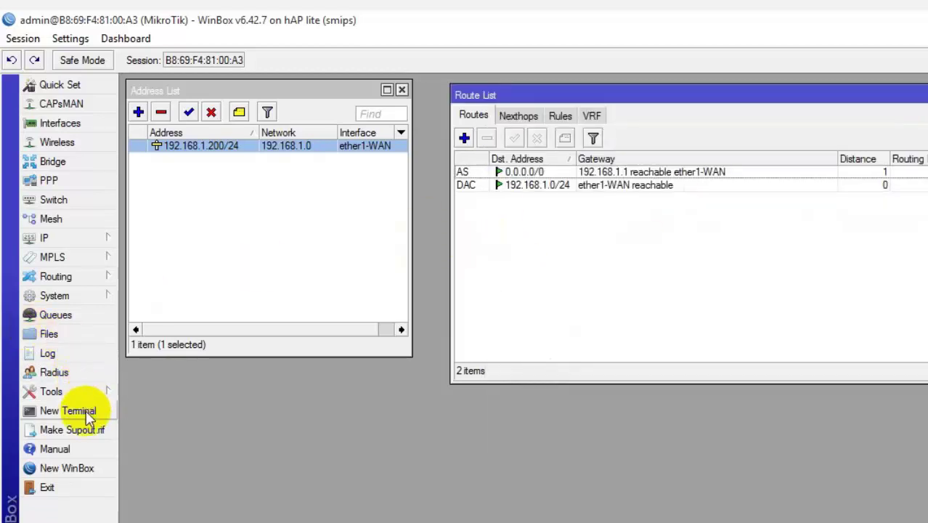
pyautogui.click(86, 411)
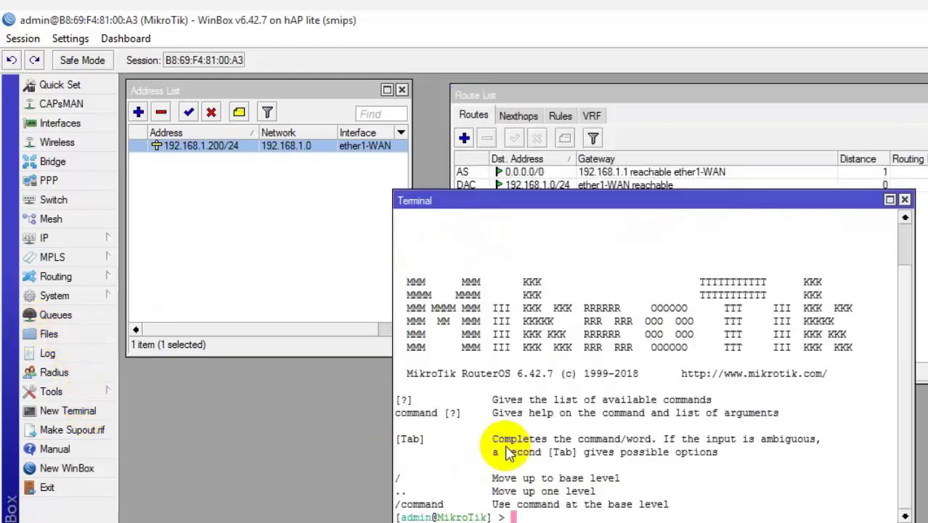
pyautogui.write('ping 8.8.8.8')
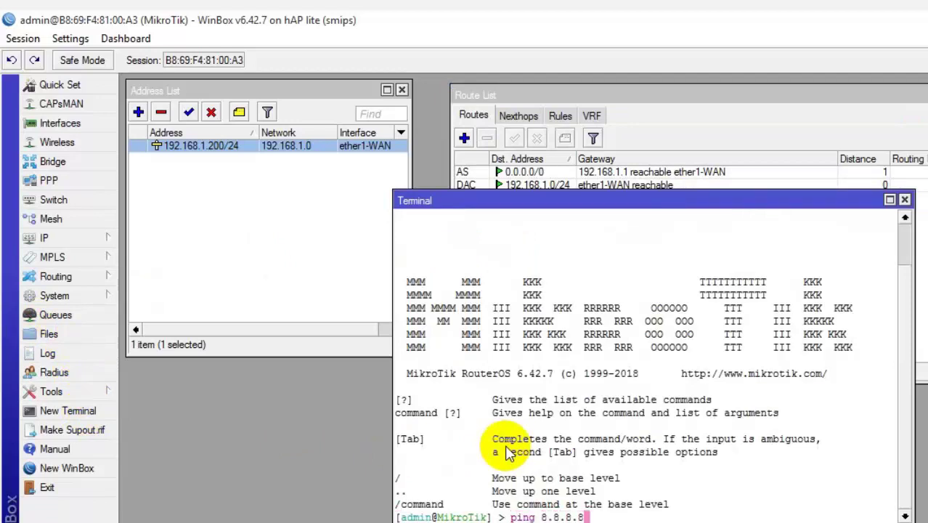
pyautogui.press('Return')
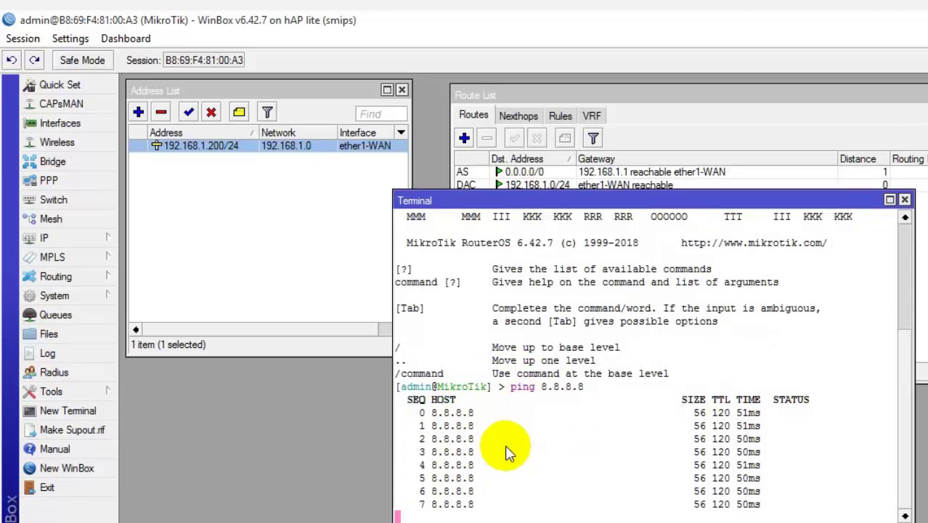
pyautogui.moveTo(659, 199); pyautogui.dragTo(695, 316)
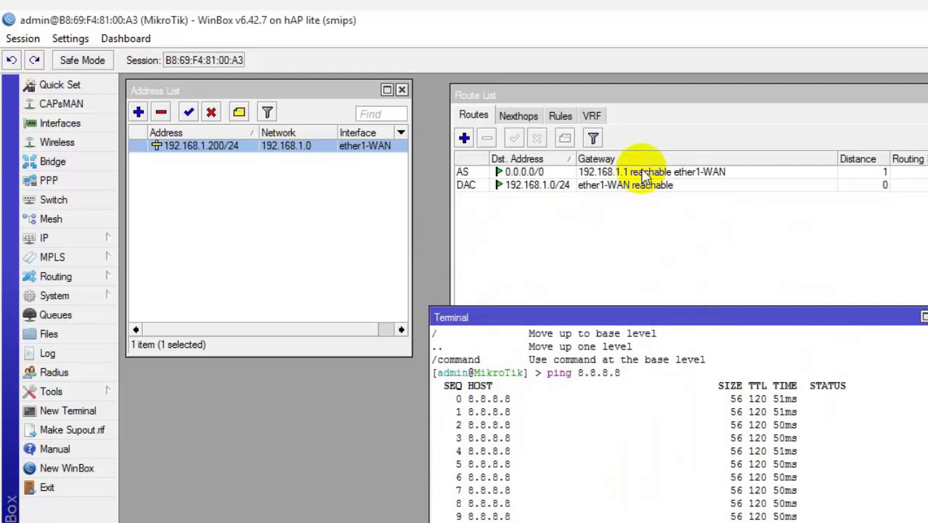
pyautogui.moveTo(745, 317); pyautogui.dragTo(724, 268)
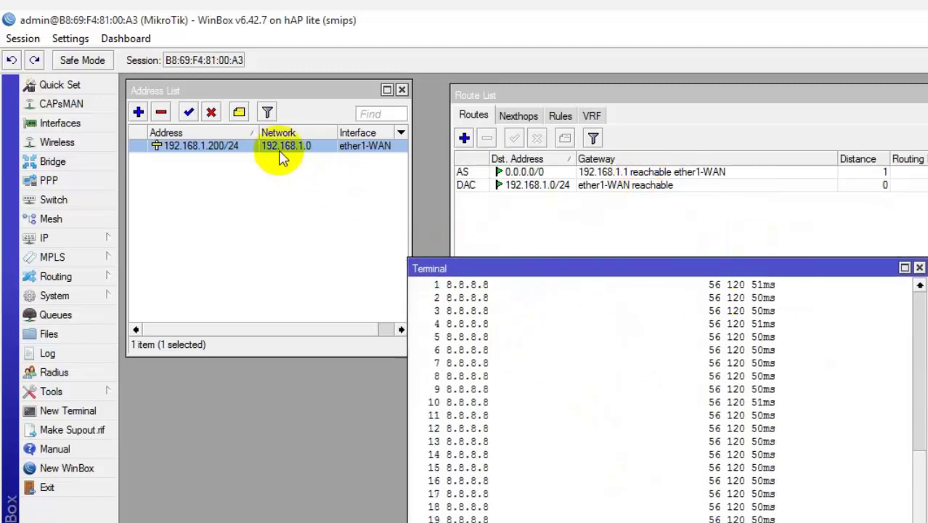
pyautogui.click(650, 177)
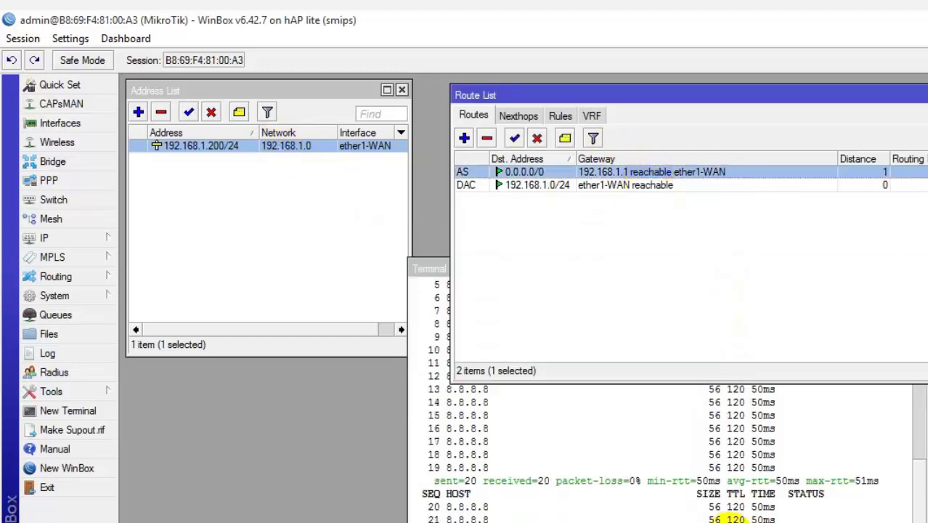
pyautogui.click(835, 460)
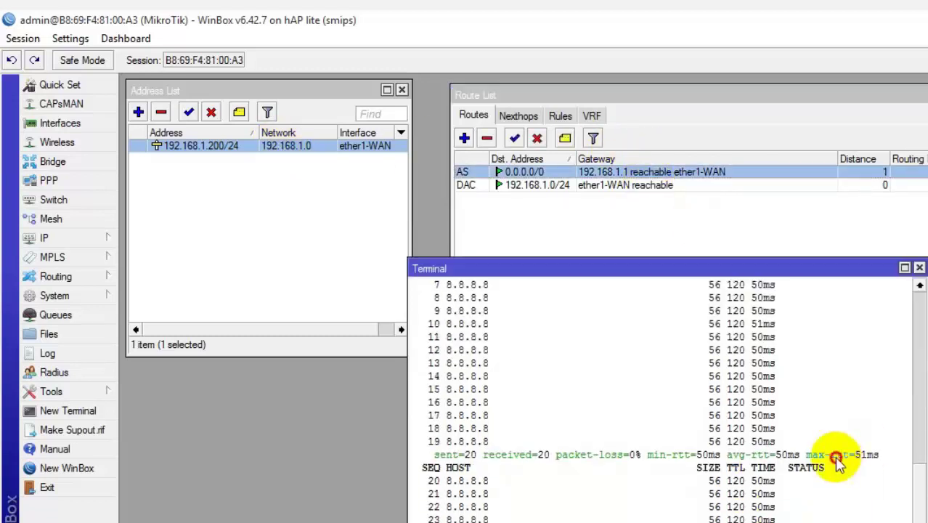
pyautogui.click(919, 269)
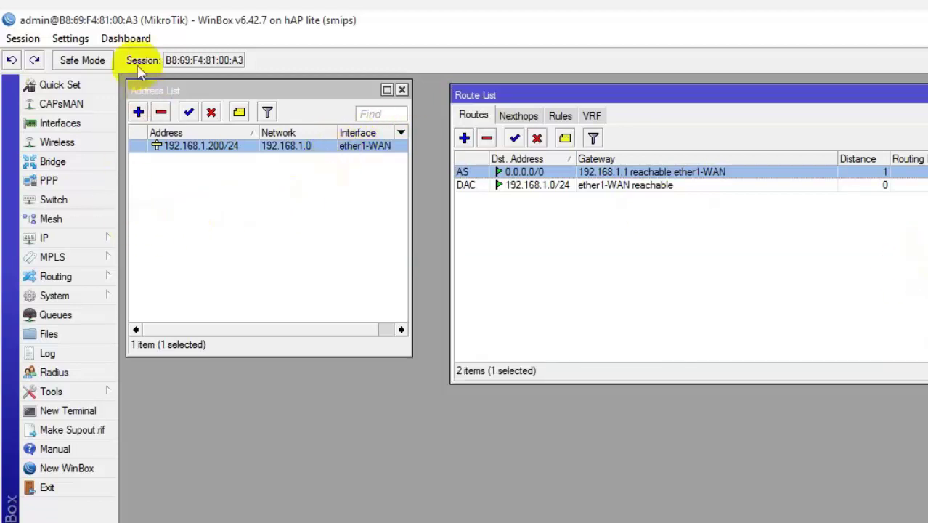
# Step: Enter DNS servers 8.8.8.8 and 8.8.4.4 in IP > DNS, drop the empty third entry, and apply
pyautogui.click(69, 239)
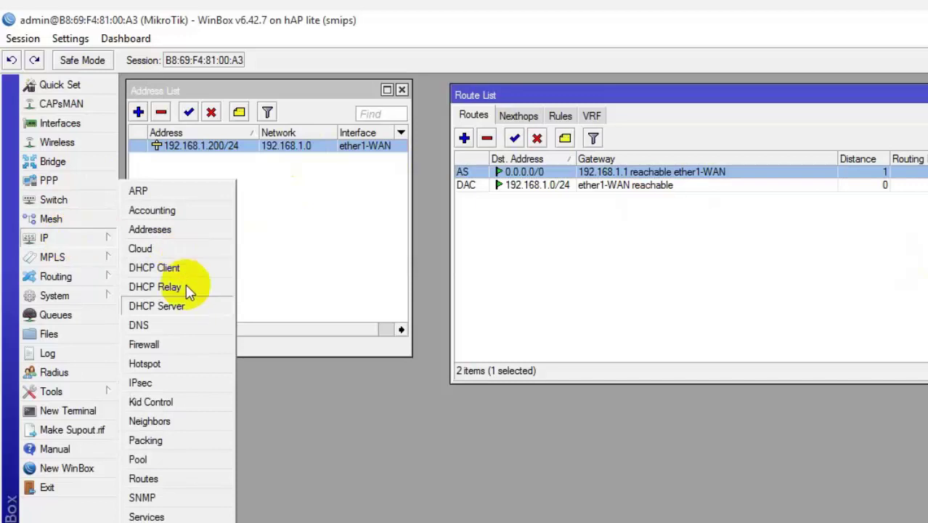
pyautogui.click(173, 324)
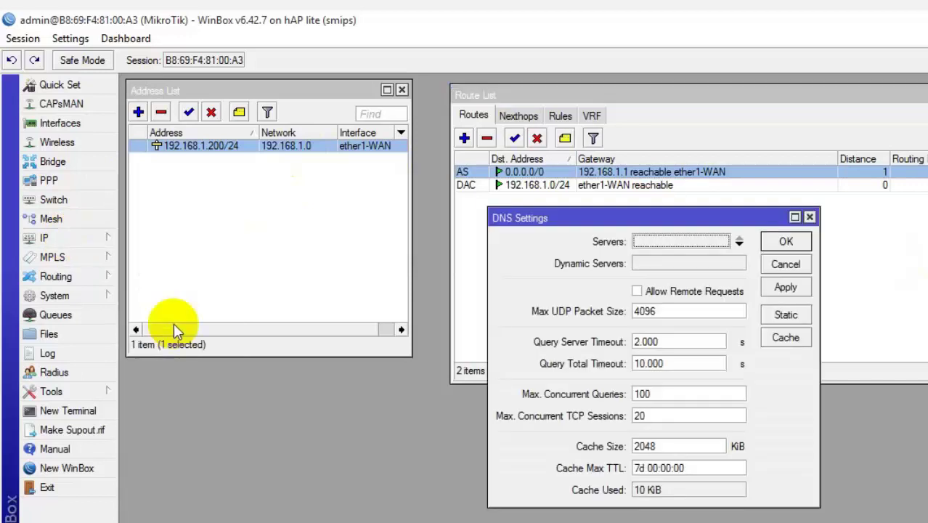
pyautogui.write('8.8.8.8')
pyautogui.doubleClick(651, 243)
pyautogui.write('8')
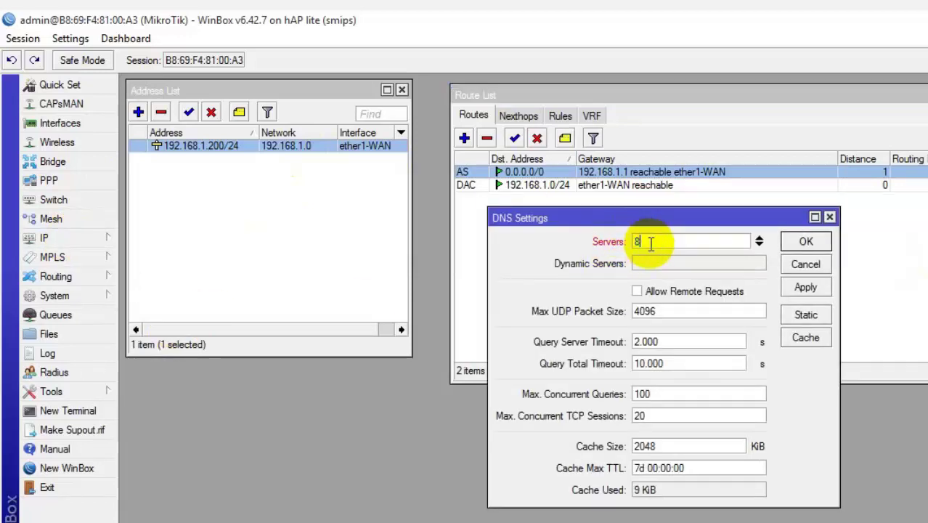
pyautogui.write('.8.8.8')
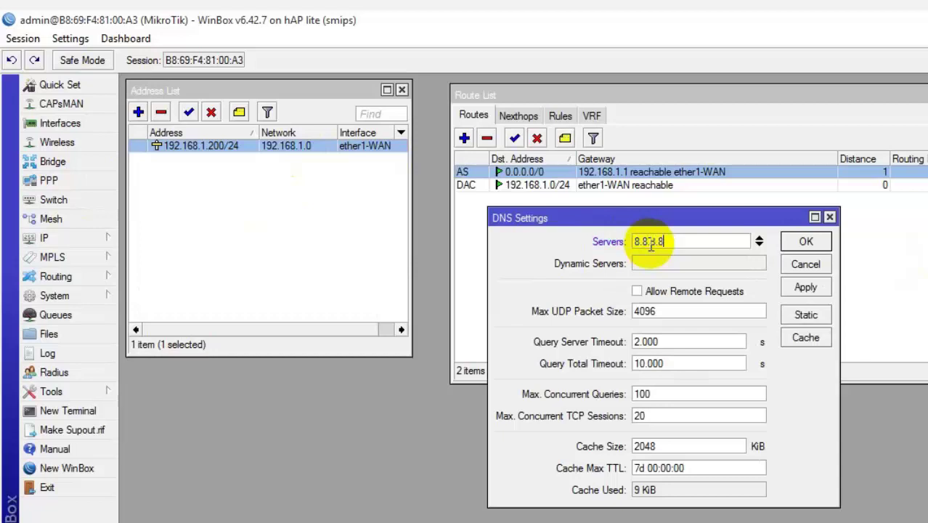
pyautogui.click(759, 243)
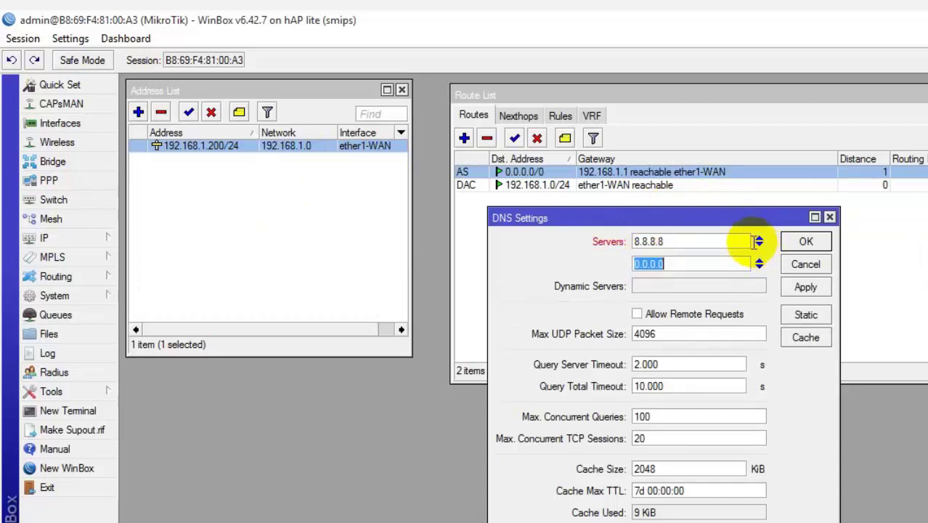
pyautogui.write('8.8.4.4')
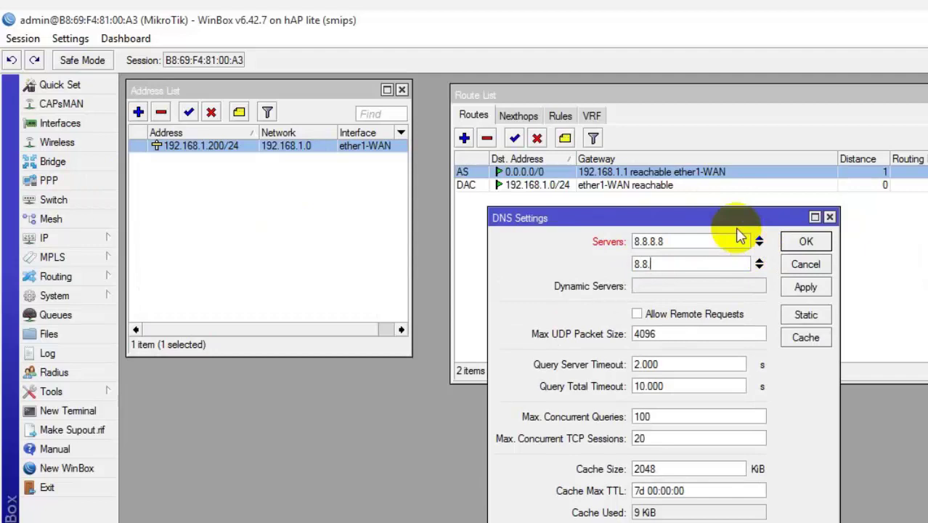
pyautogui.click(758, 268)
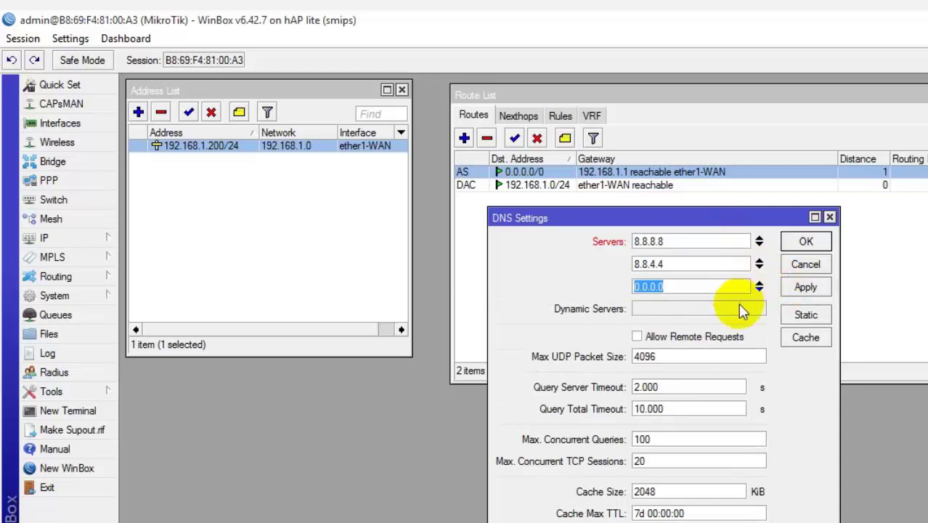
pyautogui.click(759, 284)
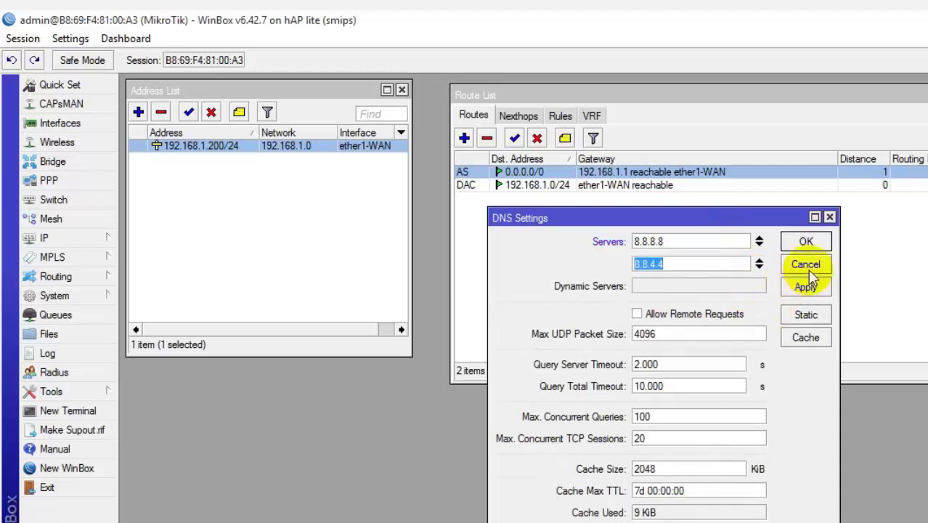
pyautogui.click(804, 287)
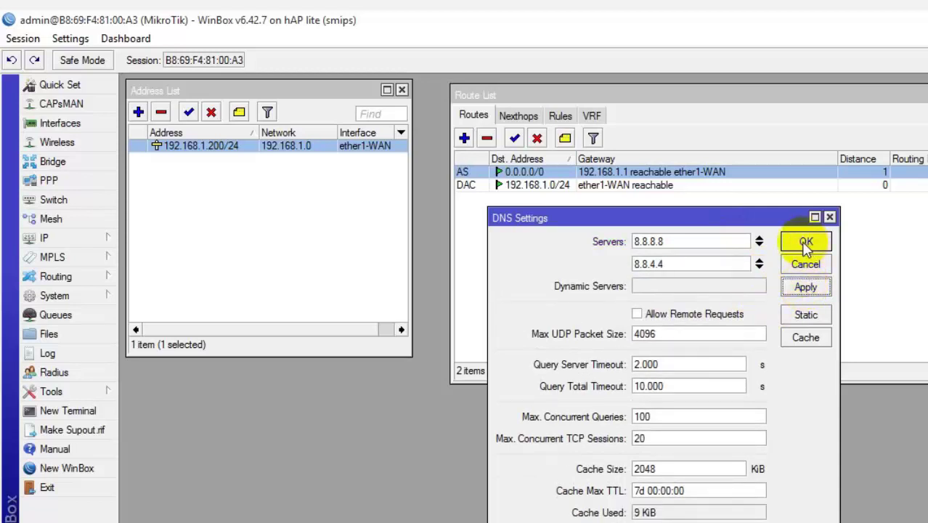
pyautogui.click(806, 242)
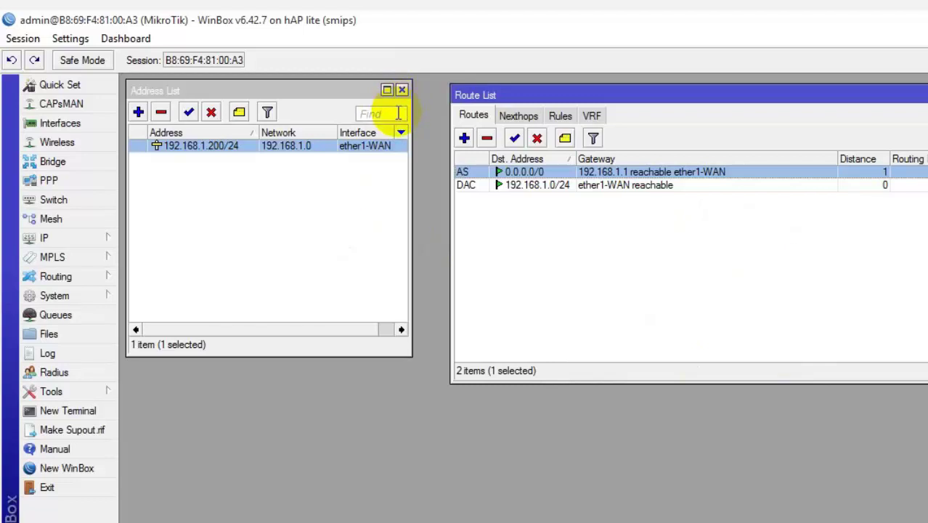
# Step: Close the route and address lists and reopen IP > Addresses
pyautogui.press('Escape')
pyautogui.click(402, 89)
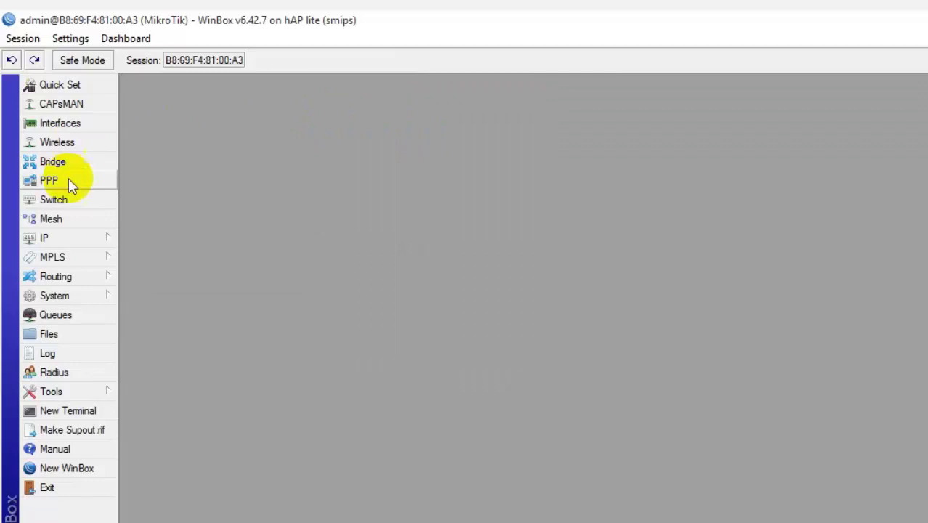
pyautogui.click(60, 239)
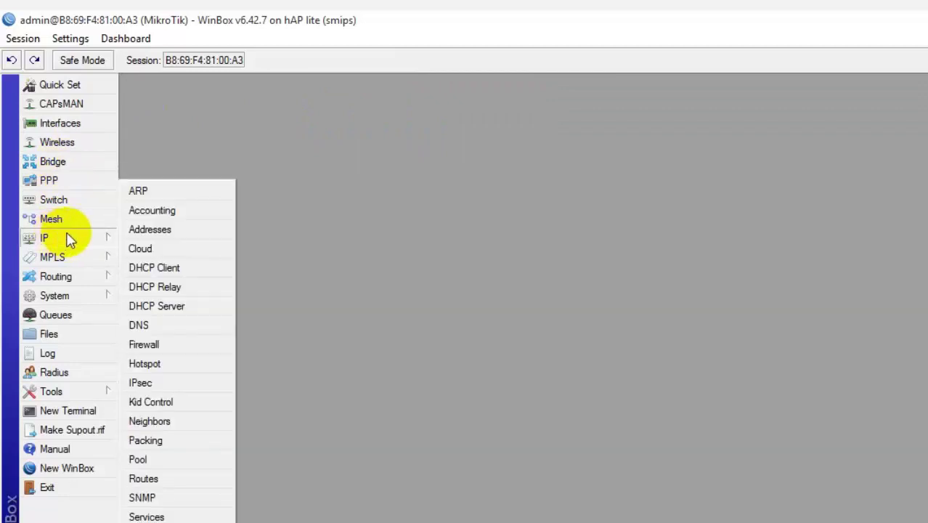
pyautogui.click(150, 230)
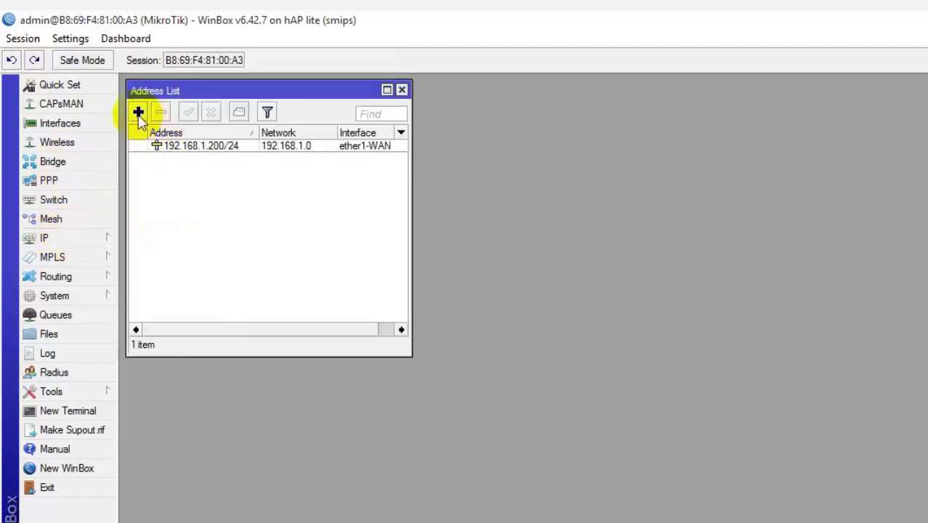
pyautogui.click(138, 113)
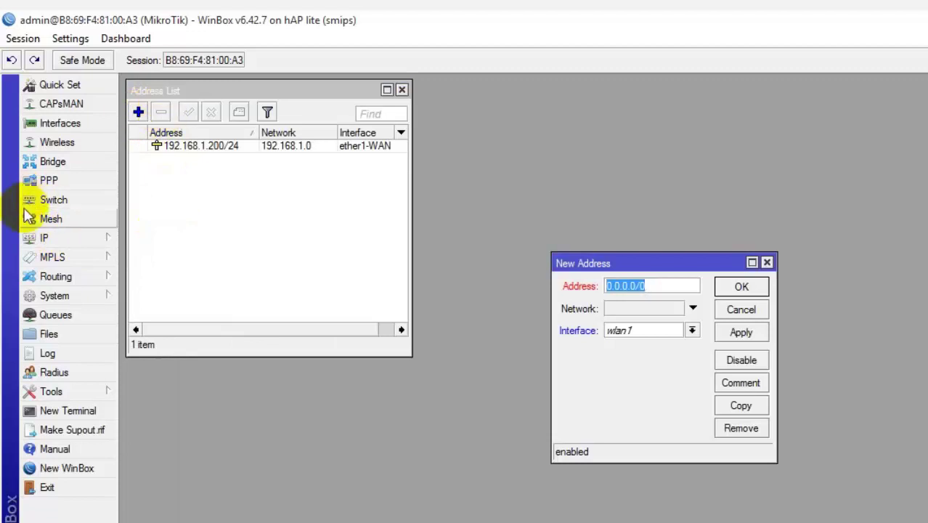
pyautogui.click(62, 238)
pyautogui.click(152, 230)
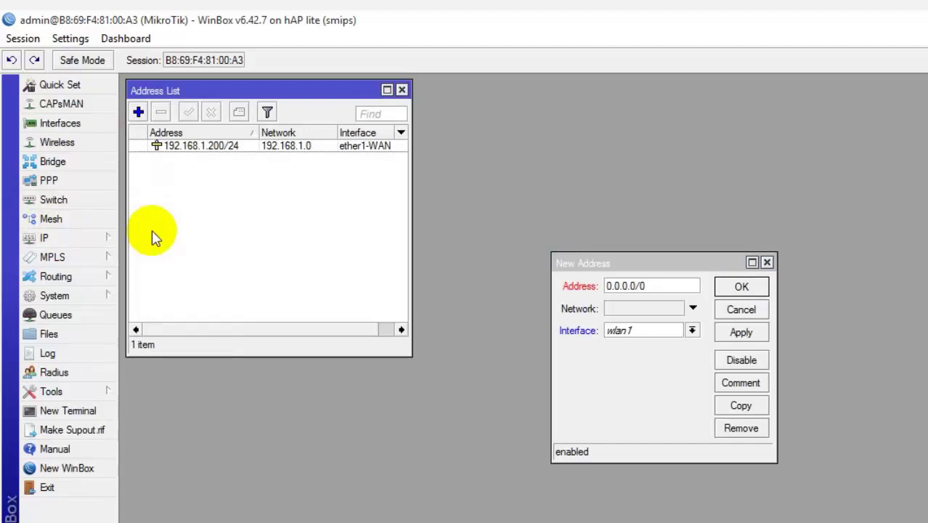
pyautogui.click(197, 148)
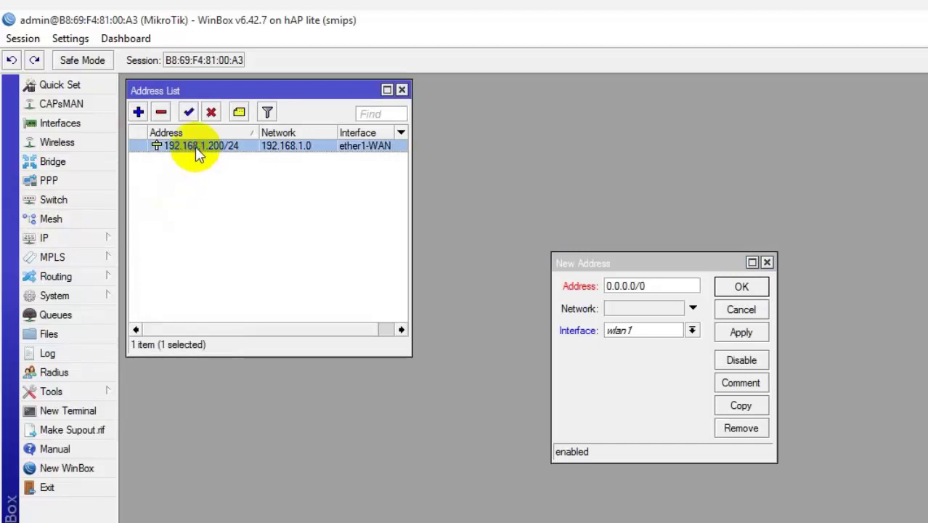
# Step: Add address 10.10.10.1/24 on interface ether2-LAN
pyautogui.click(138, 113)
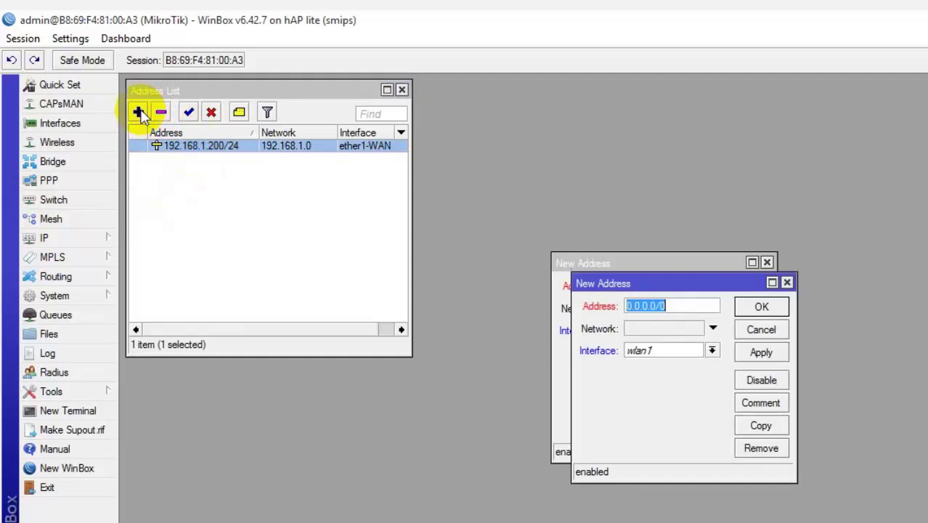
pyautogui.write('10.10.10.1/24')
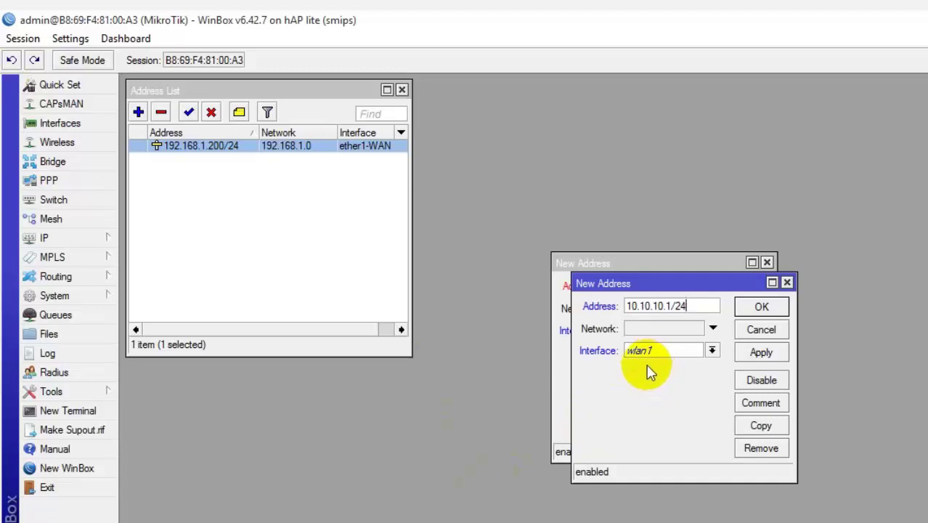
pyautogui.click(686, 350)
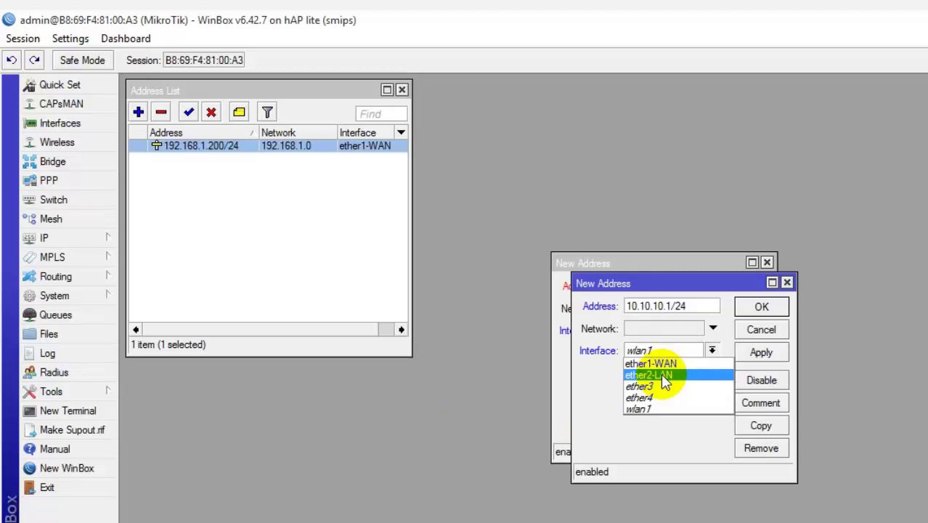
pyautogui.click(661, 373)
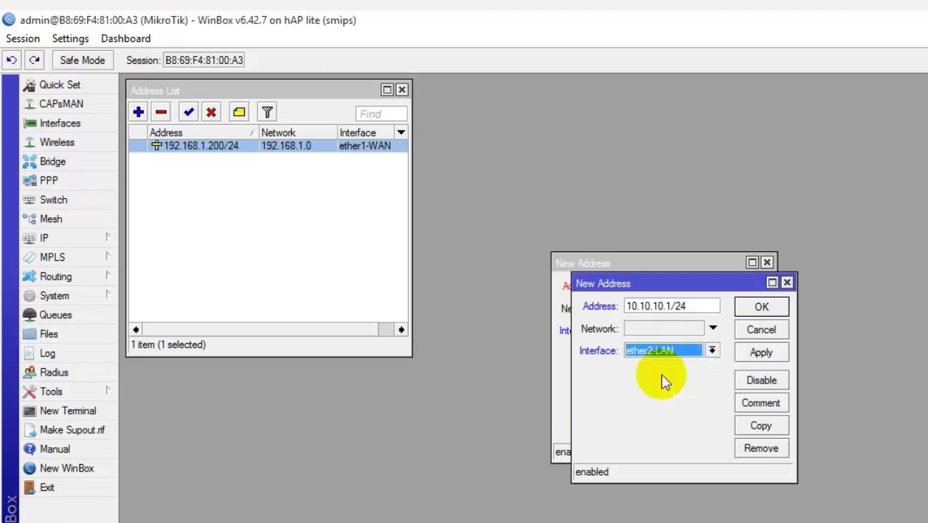
pyautogui.click(761, 352)
pyautogui.click(761, 306)
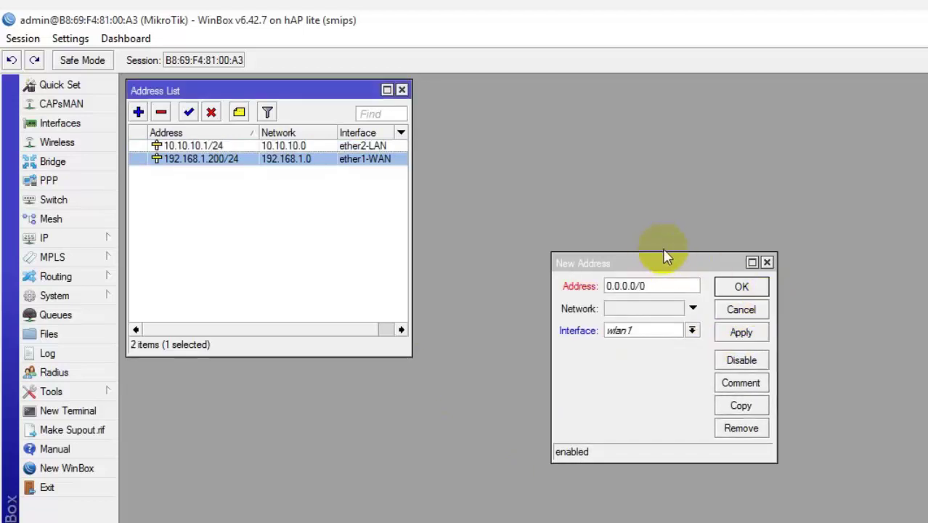
pyautogui.click(755, 289)
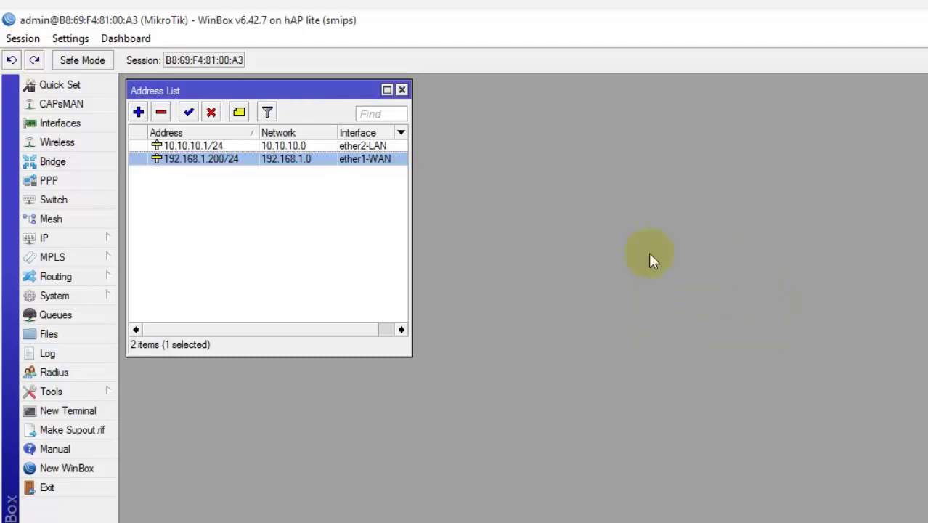
# Step: Open the IPv4 properties of the PC's Ethernet adapter in Network Connections
pyautogui.click(313, 149)
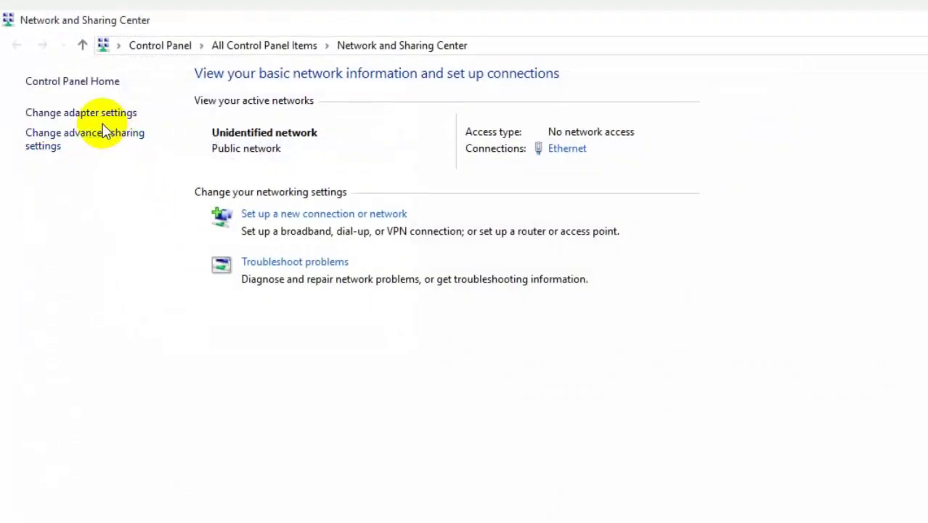
pyautogui.click(103, 114)
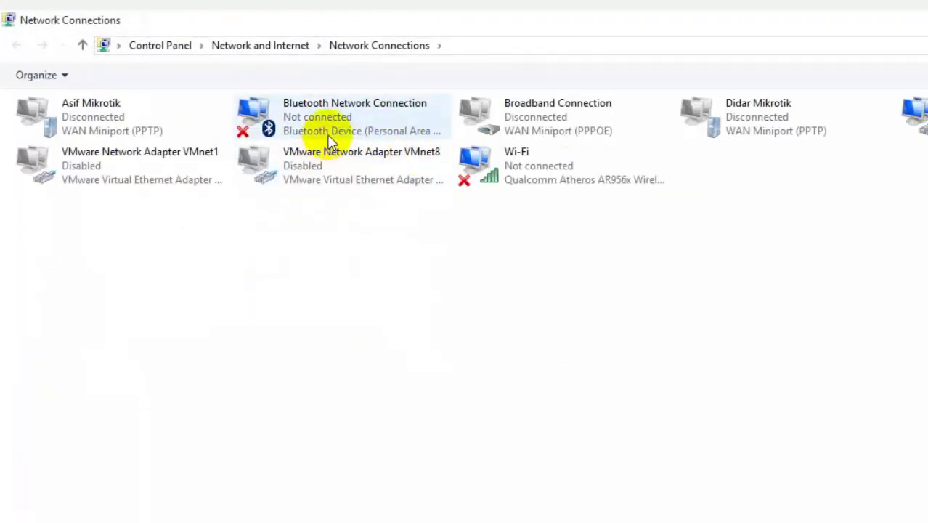
pyautogui.click(915, 116)
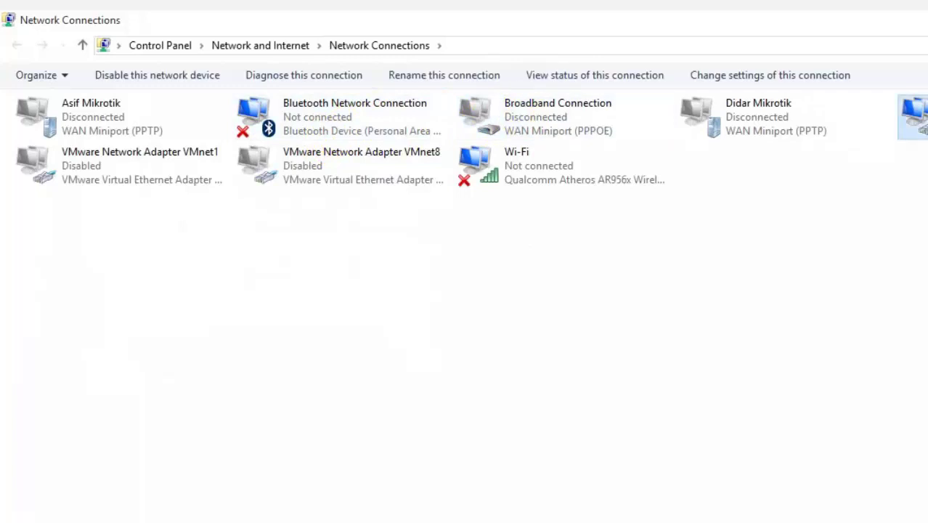
pyautogui.hotkey('alt', 'Return')
pyautogui.doubleClick(220, 305)
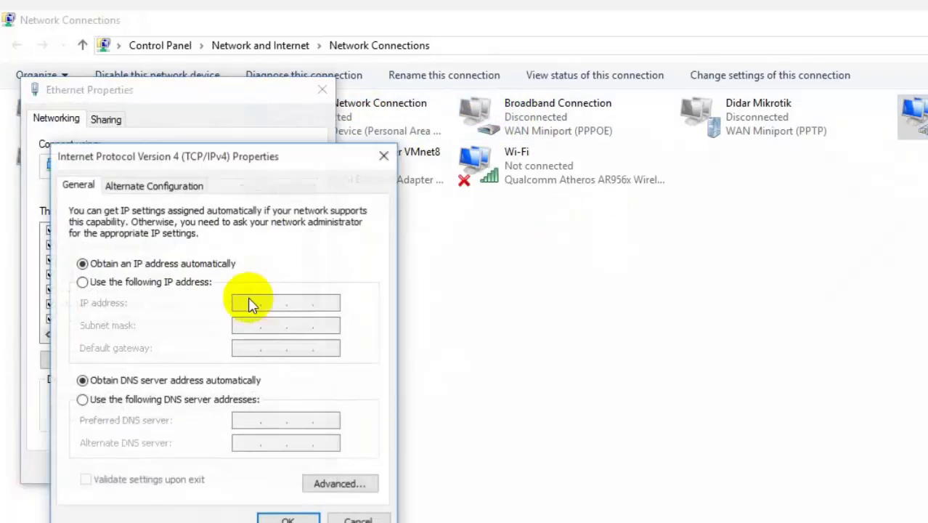
# Step: Set static IP 10.10.10.2, mask 255.255.255.0, gateway 10.10.10.1, DNS 8.8.8.8 and 8.8.4.4
pyautogui.click(131, 282)
pyautogui.click(259, 304)
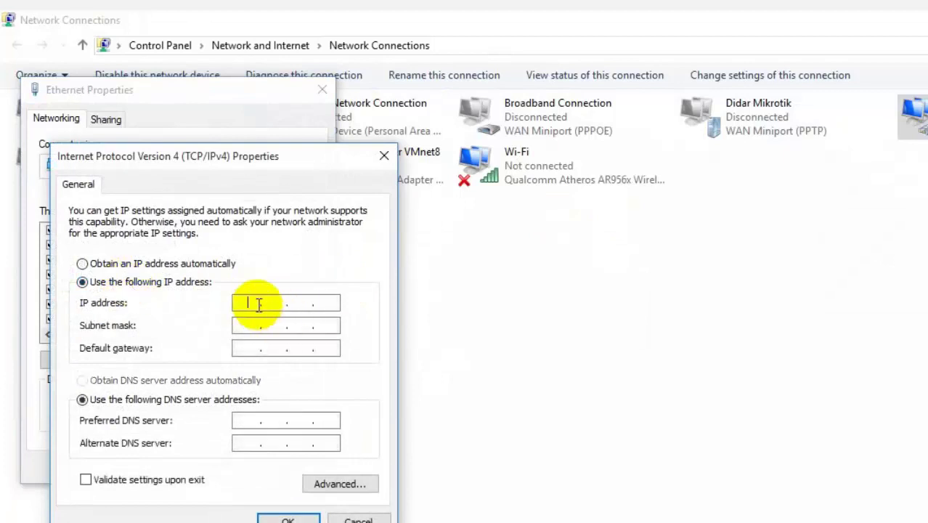
pyautogui.write('10.10.10.')
pyautogui.write('2')
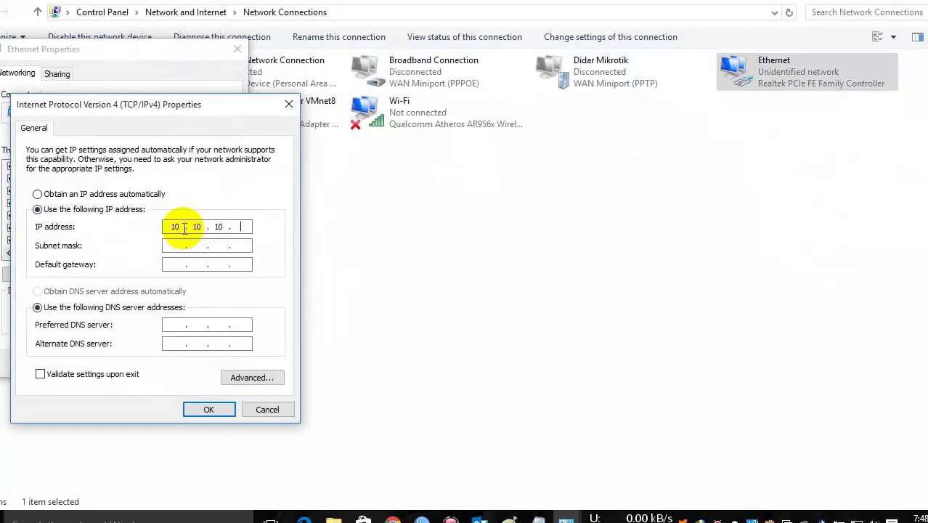
pyautogui.press('Tab')
pyautogui.write('255255255')
pyautogui.click(177, 264)
pyautogui.write('10 . 10 . 10 . 1')
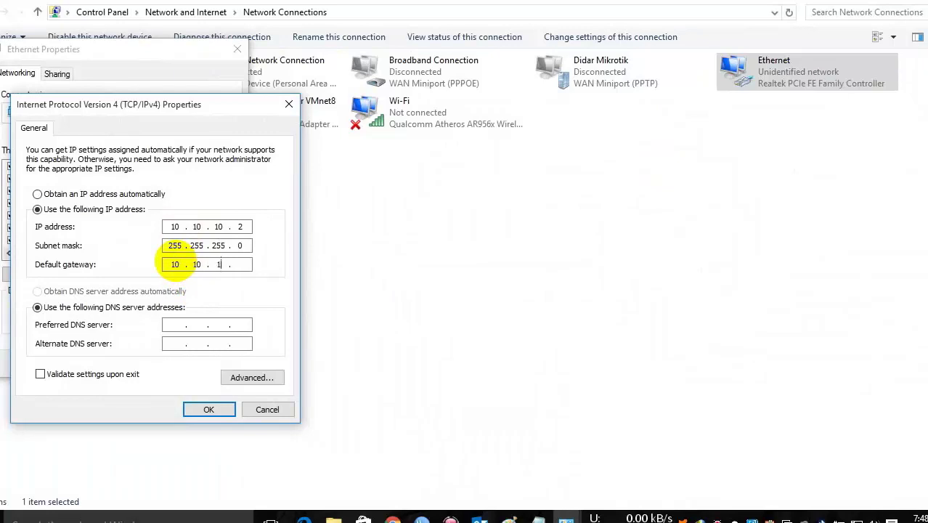
pyautogui.press('Tab')
pyautogui.press('Tab')
pyautogui.write('8 . 8 . 8 . 8')
pyautogui.press('Tab')
pyautogui.write('8.8.4.4')
pyautogui.click(207, 407)
# Step: Close Ethernet Properties, allow discovery on Network 41, dismiss the Avast notice and return to WinBox
pyautogui.click(164, 361)
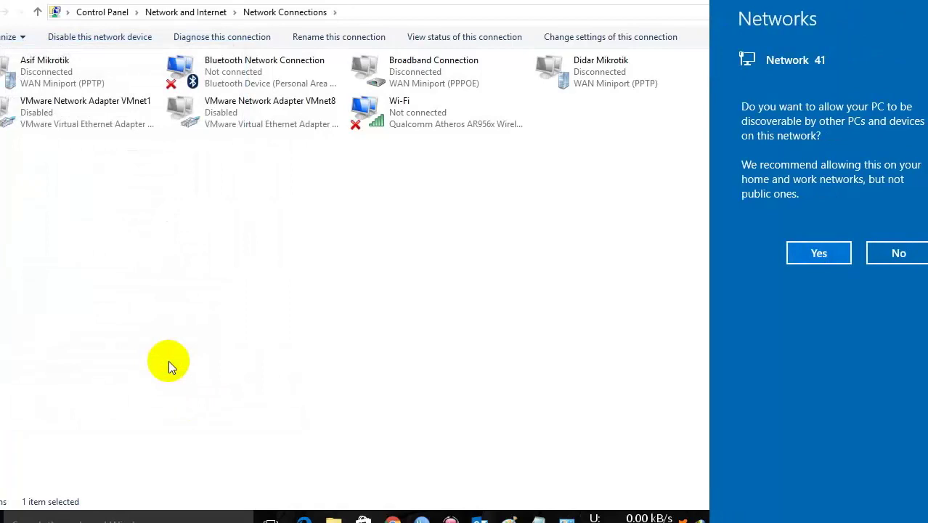
pyautogui.click(810, 252)
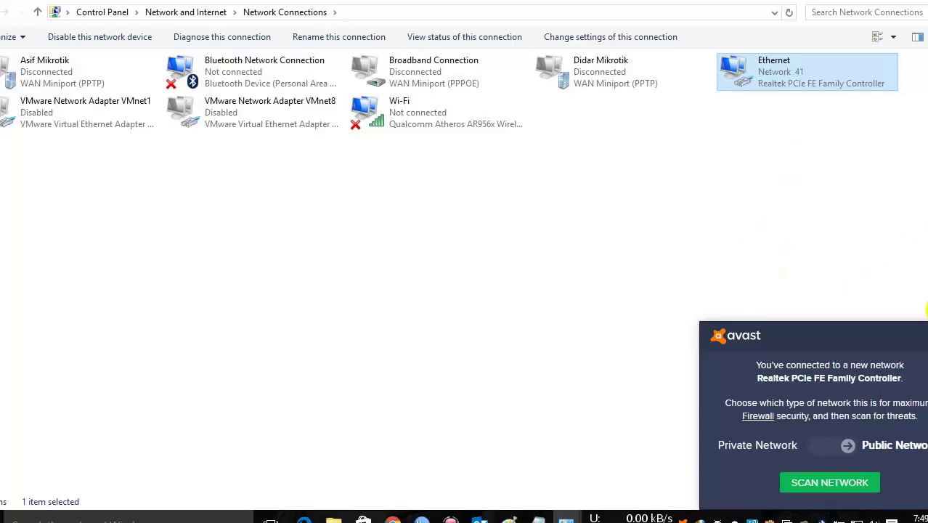
pyautogui.click(923, 336)
pyautogui.click(866, 1)
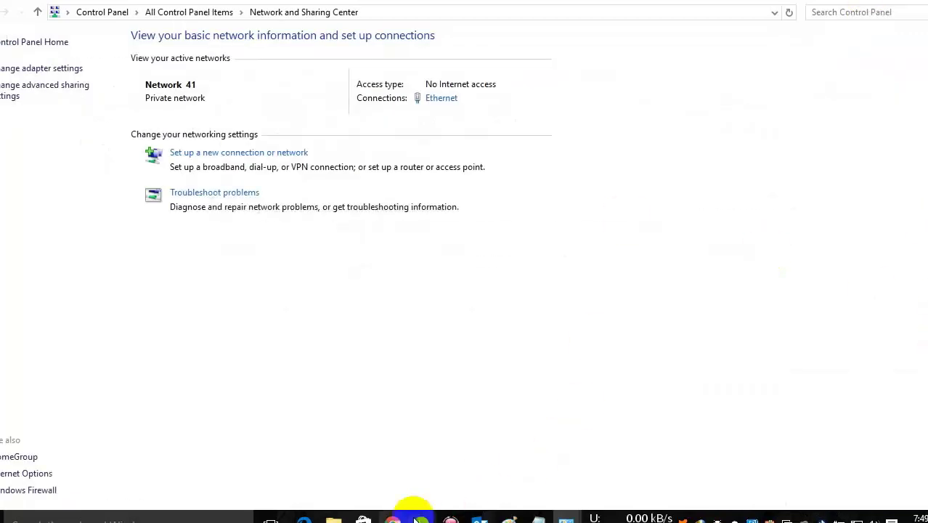
pyautogui.moveTo(421, 517)
pyautogui.click(470, 466)
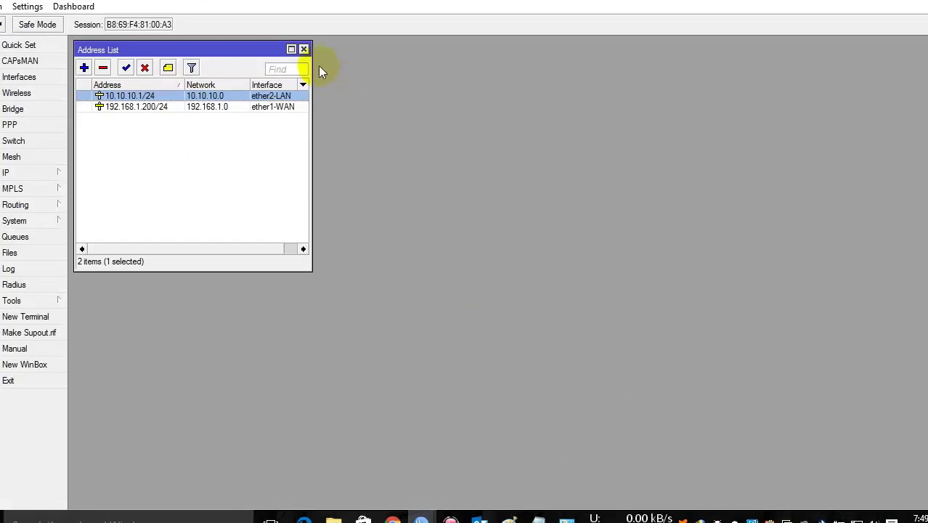
# Step: Close the Address List and start a new srcnat rule on IP > Firewall's NAT tab
pyautogui.click(304, 50)
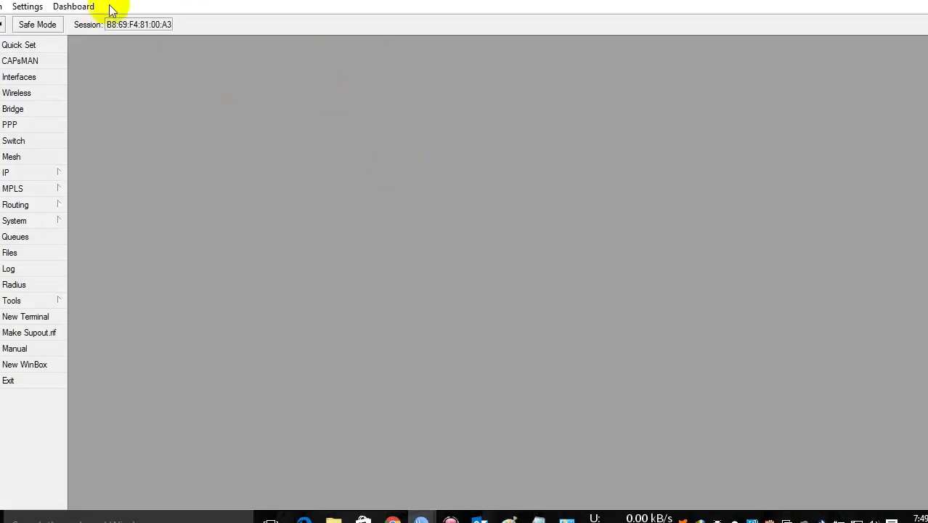
pyautogui.click(28, 173)
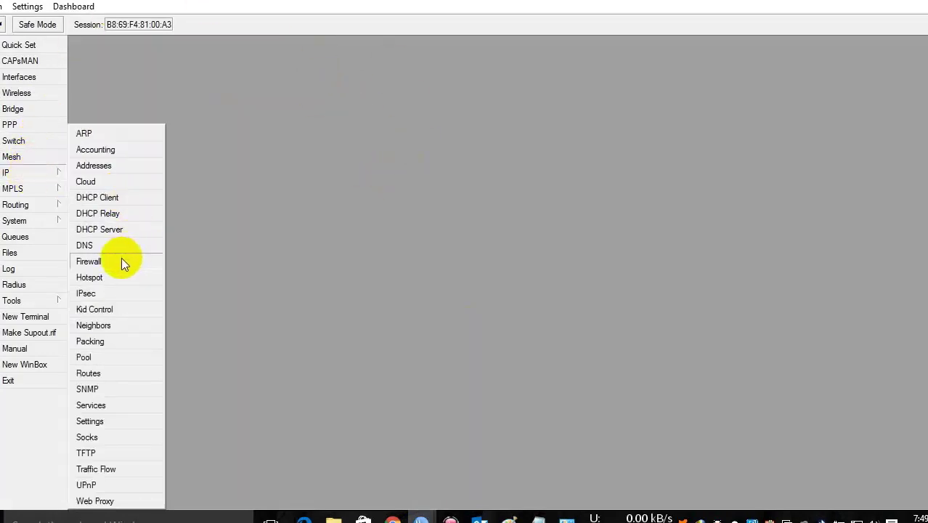
pyautogui.click(118, 261)
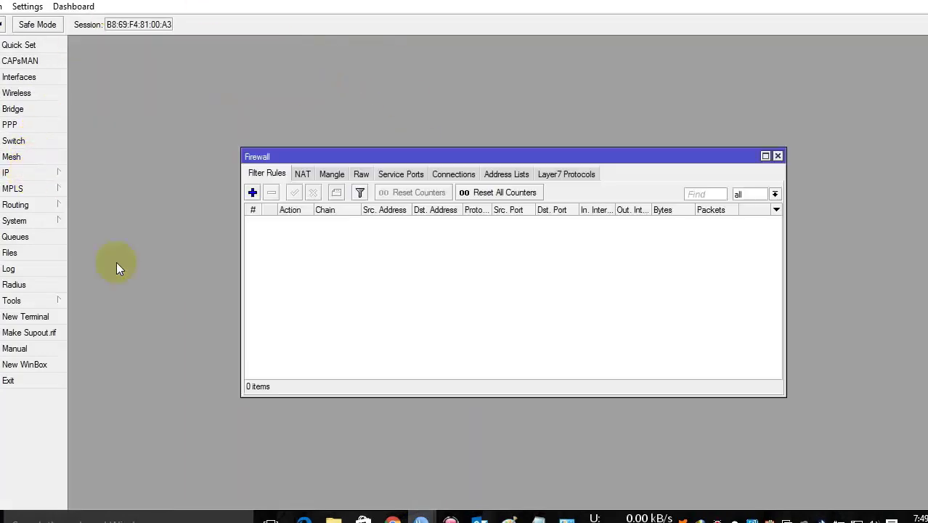
pyautogui.click(303, 176)
pyautogui.click(253, 193)
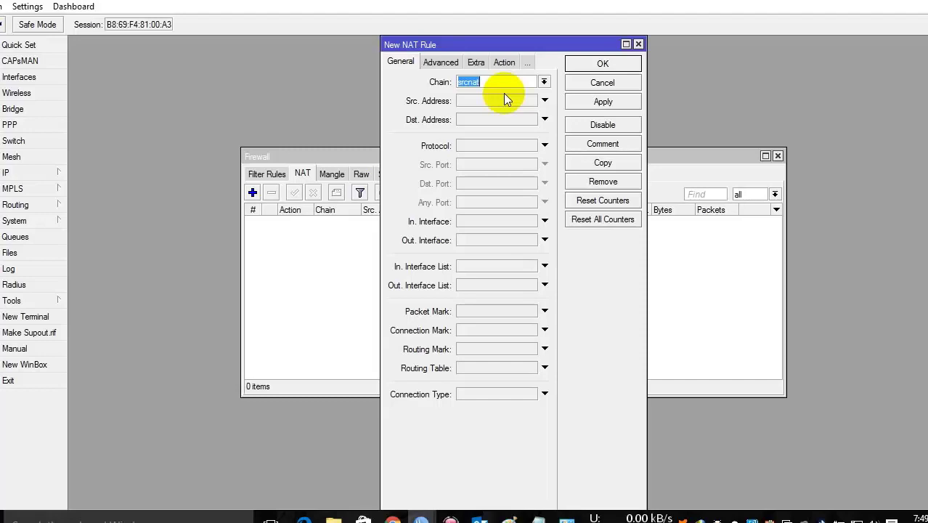
# Step: Keep chain srcnat and set the rule's source address to 10.10.10.0/24
pyautogui.click(544, 82)
pyautogui.click(544, 81)
pyautogui.click(474, 103)
pyautogui.write('10')
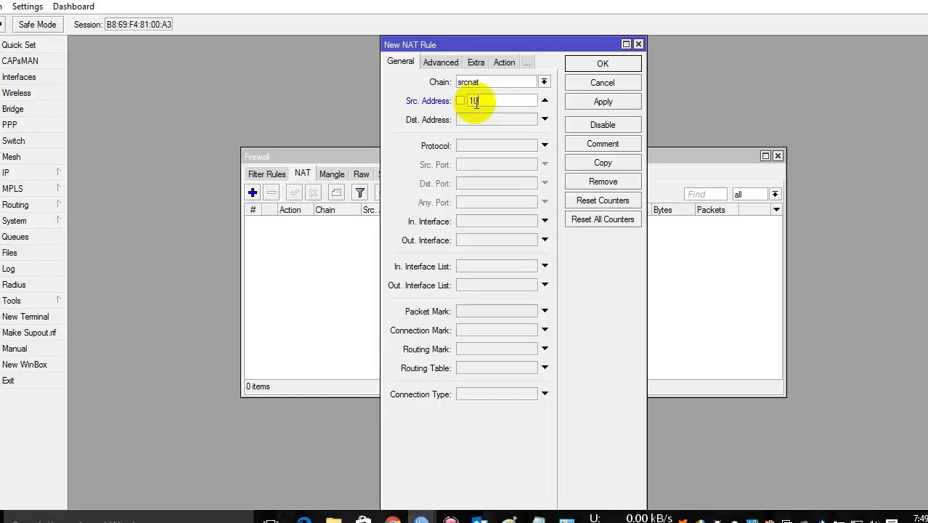
pyautogui.write('.10.10.0/24')
pyautogui.click(545, 101)
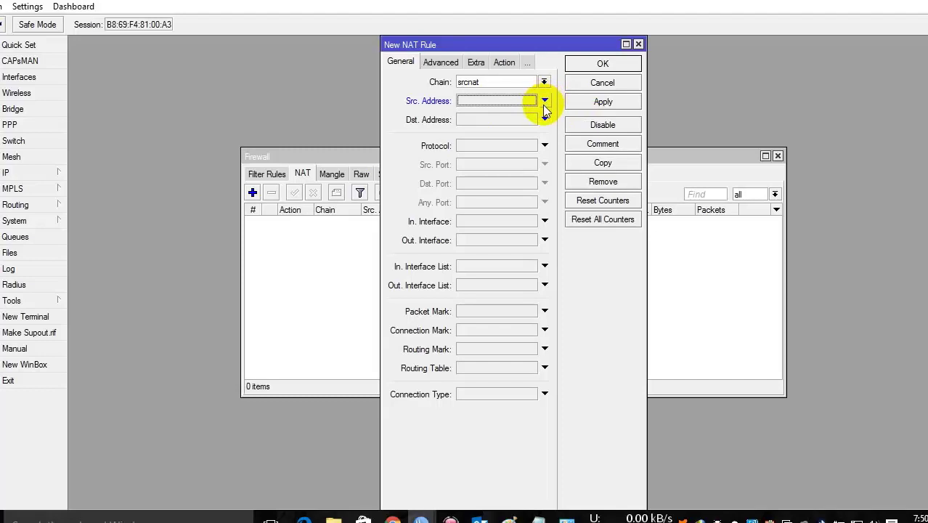
pyautogui.click(544, 104)
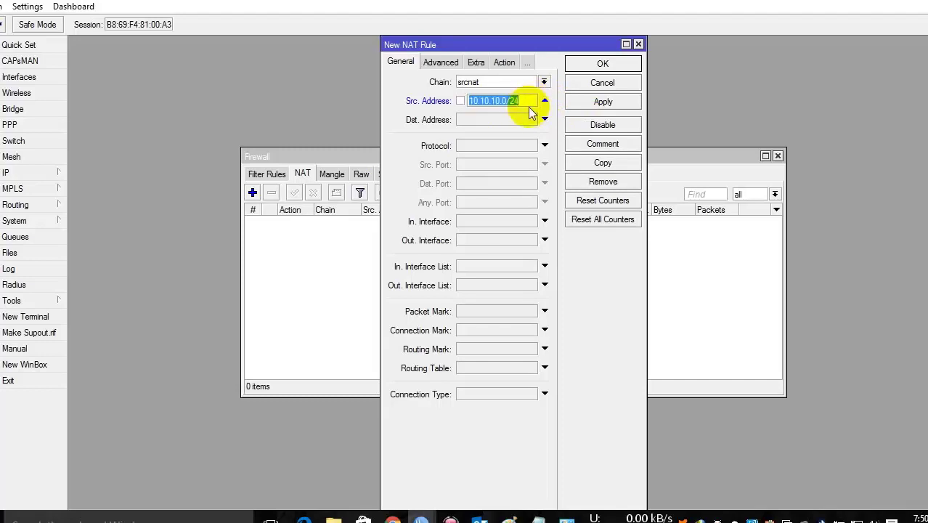
# Step: Set the NAT rule's action to masquerade
pyautogui.click(501, 64)
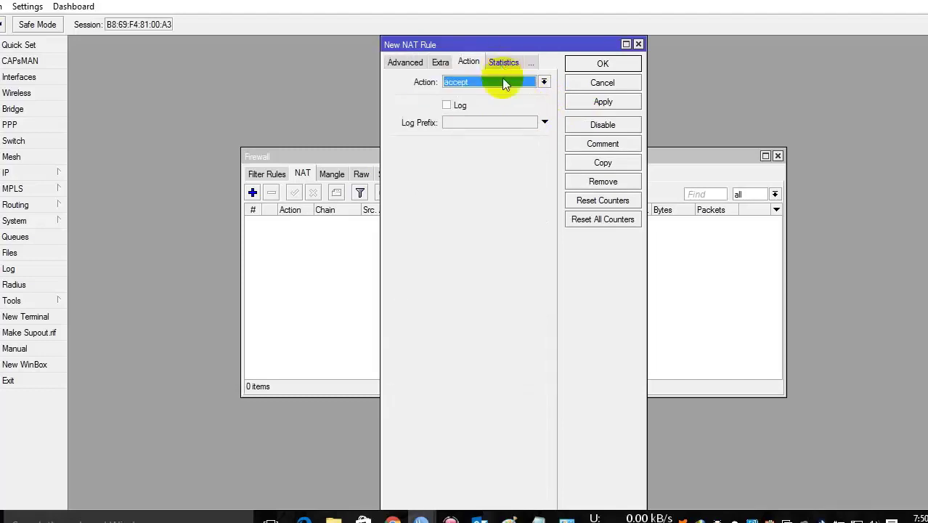
pyautogui.click(504, 85)
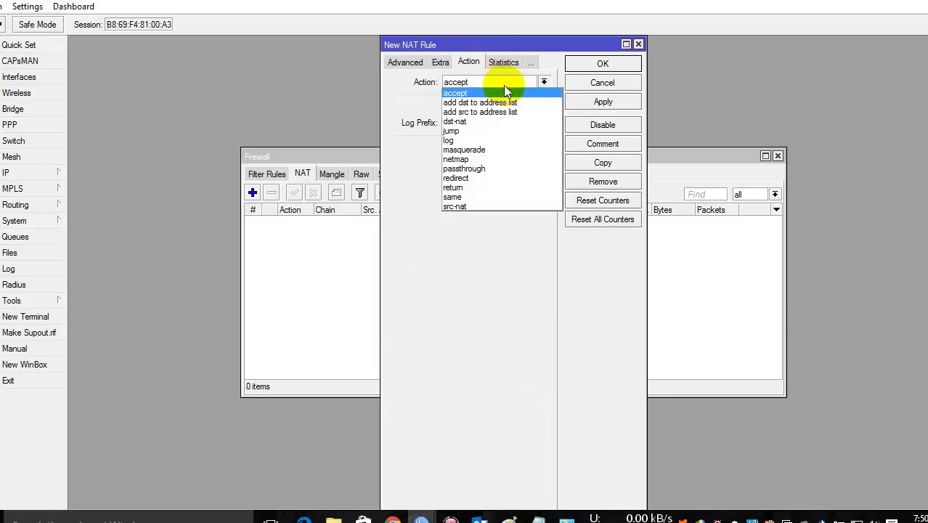
pyautogui.click(483, 150)
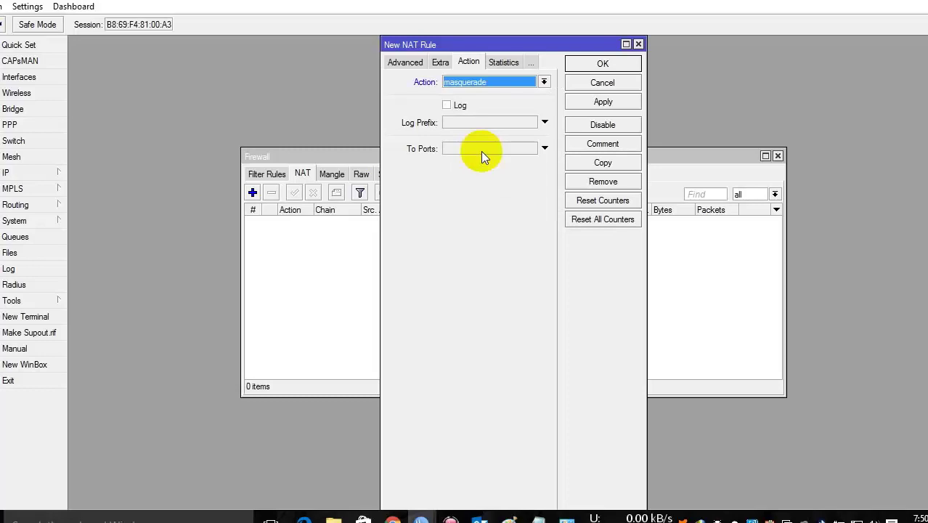
pyautogui.click(412, 64)
pyautogui.click(403, 63)
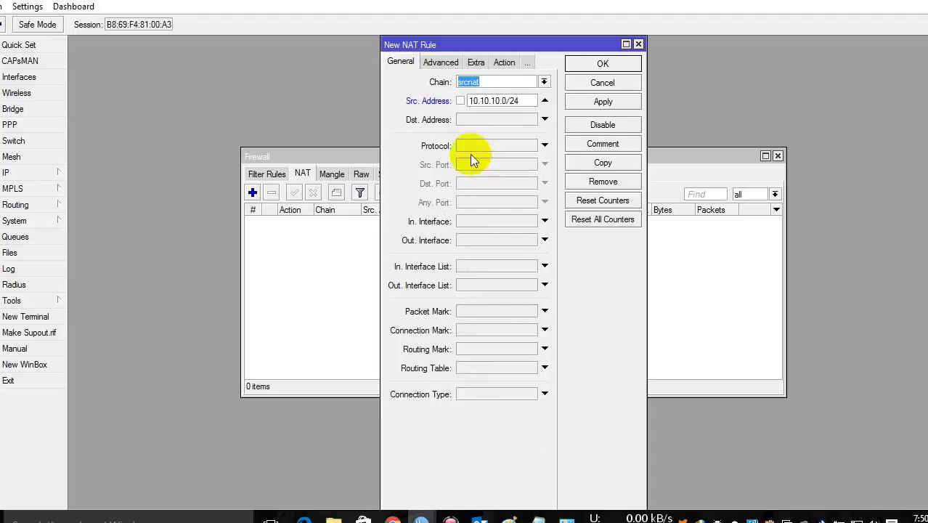
# Step: Set the out interface to ether1-WAN, then apply and close the NAT rule
pyautogui.click(479, 239)
pyautogui.click(492, 289)
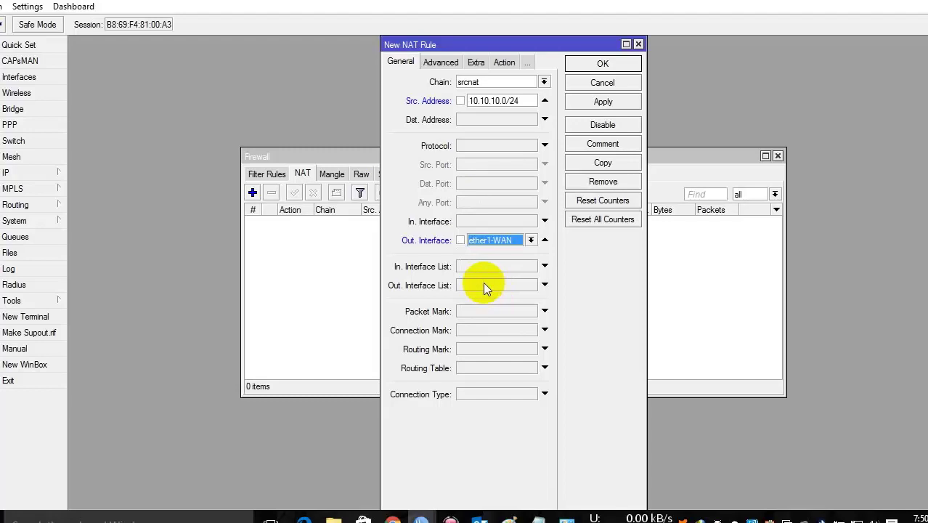
pyautogui.click(546, 242)
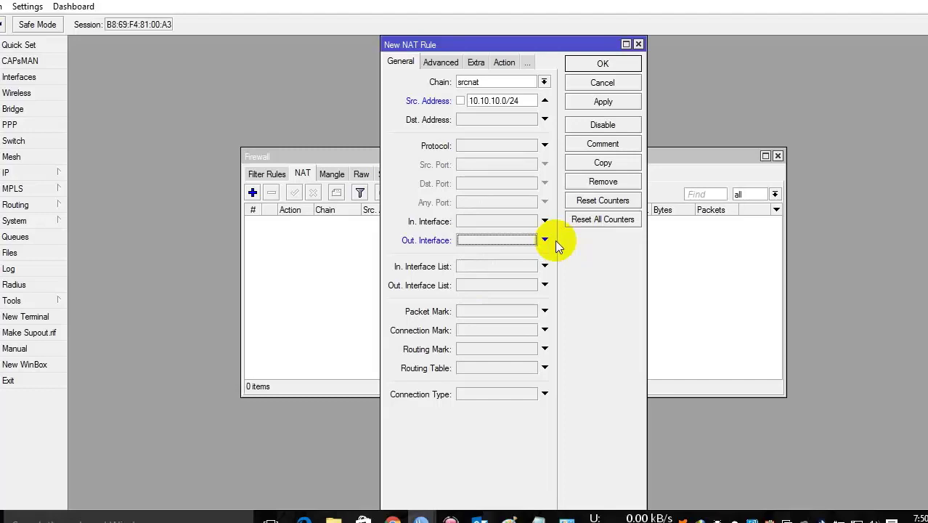
pyautogui.click(519, 239)
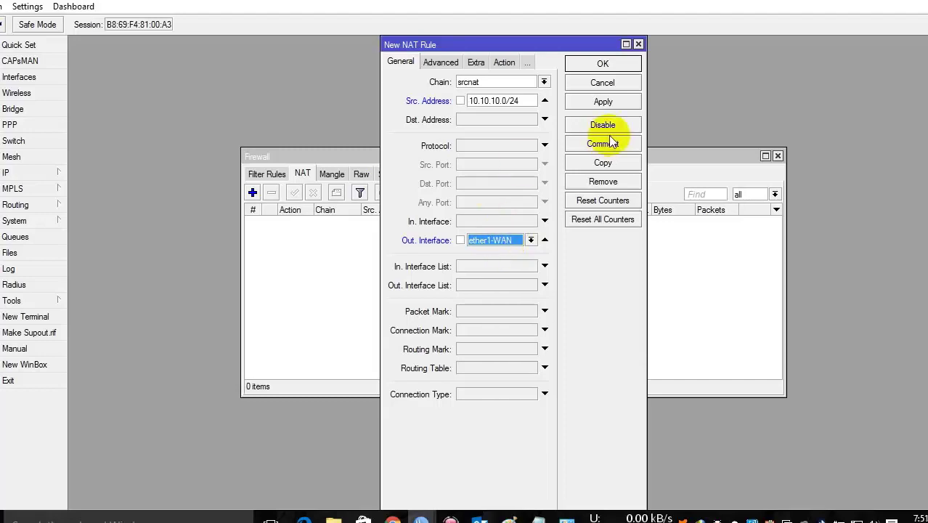
pyautogui.click(595, 101)
pyautogui.click(602, 64)
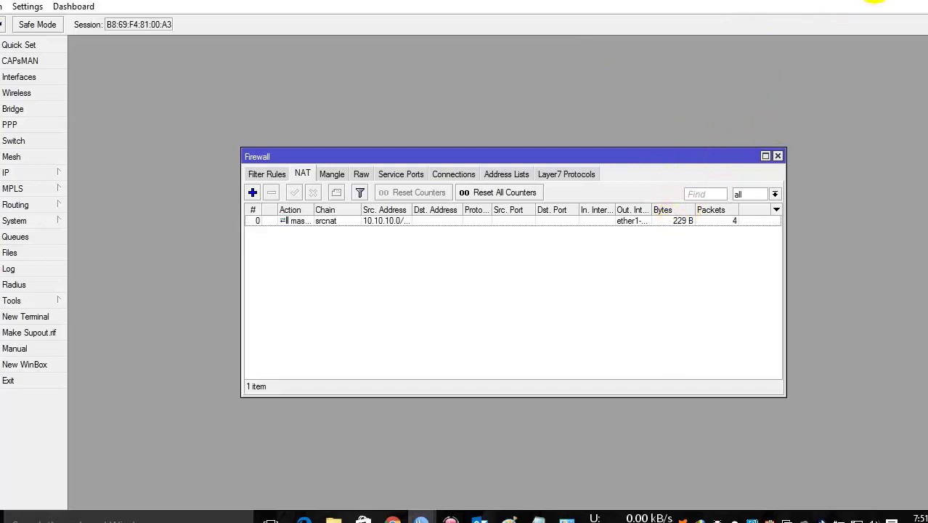
pyautogui.hotkey('alt', 'Tab')
# Step: Open Command Prompt via Run and ping 8.8.8.8 successfully
pyautogui.click(863, 3)
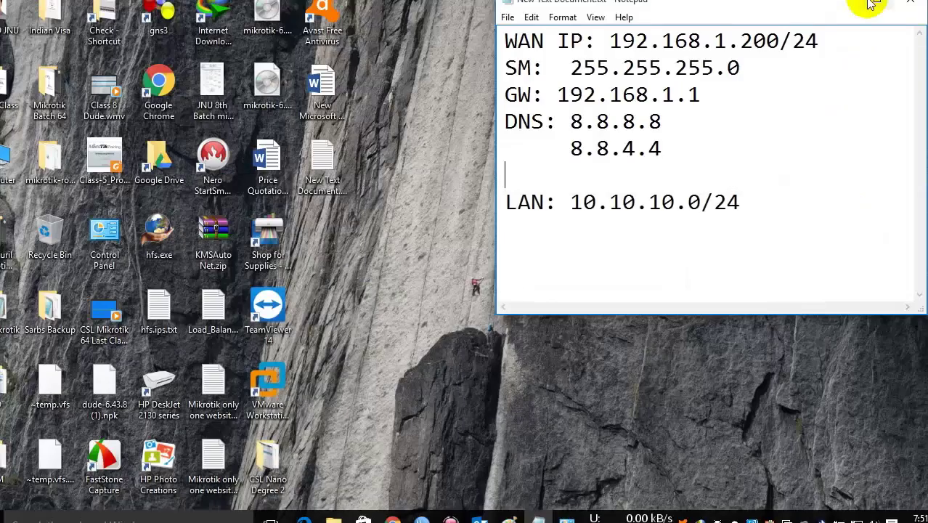
pyautogui.press('super+r')
pyautogui.write('cmd')
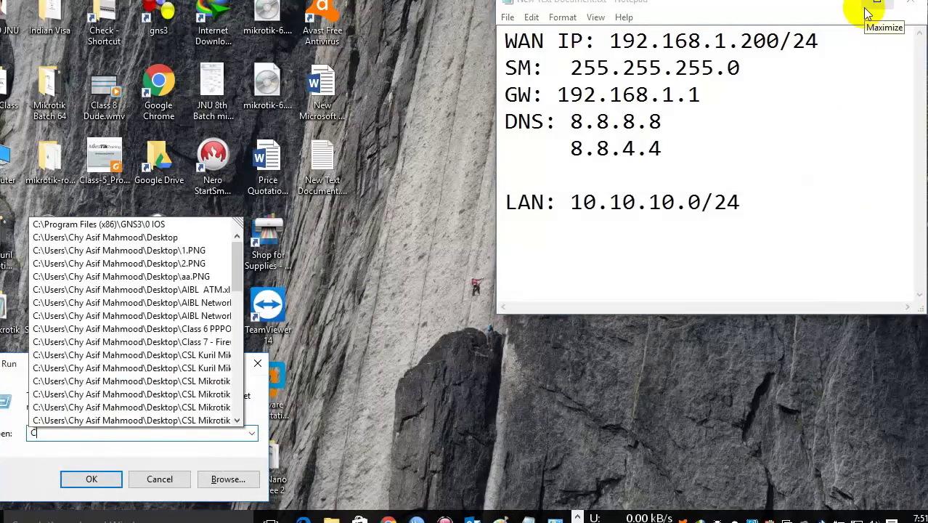
pyautogui.press('Return')
pyautogui.write('pi')
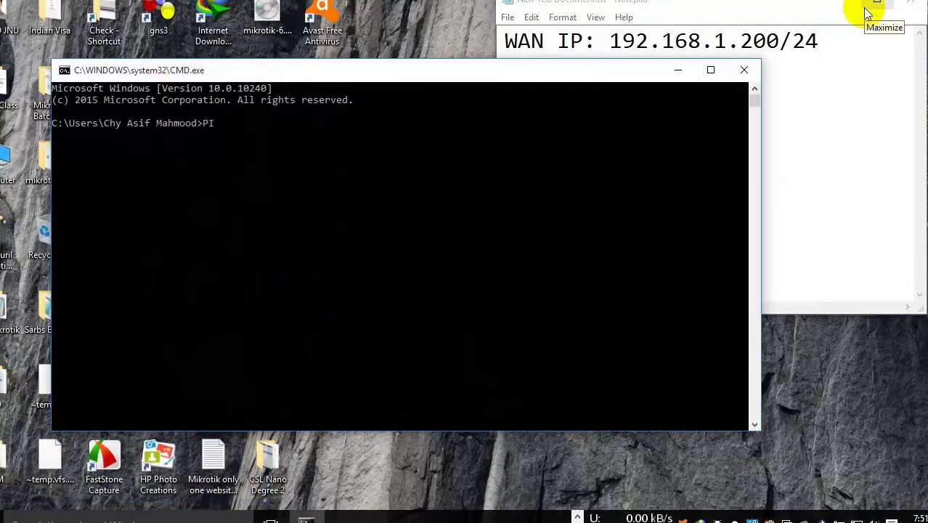
pyautogui.press('BackSpace')
pyautogui.press('BackSpace')
pyautogui.write('ping')
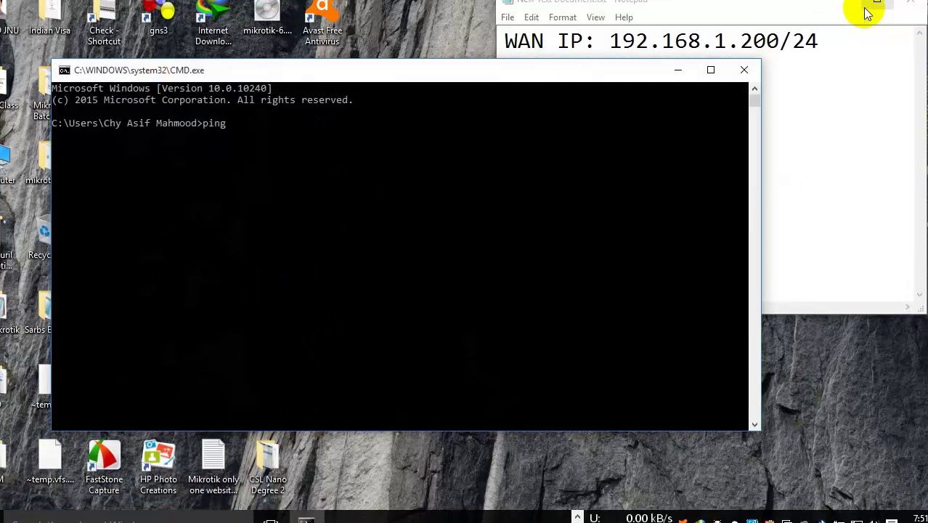
pyautogui.write(' 8.8.8.8')
pyautogui.press('Return')
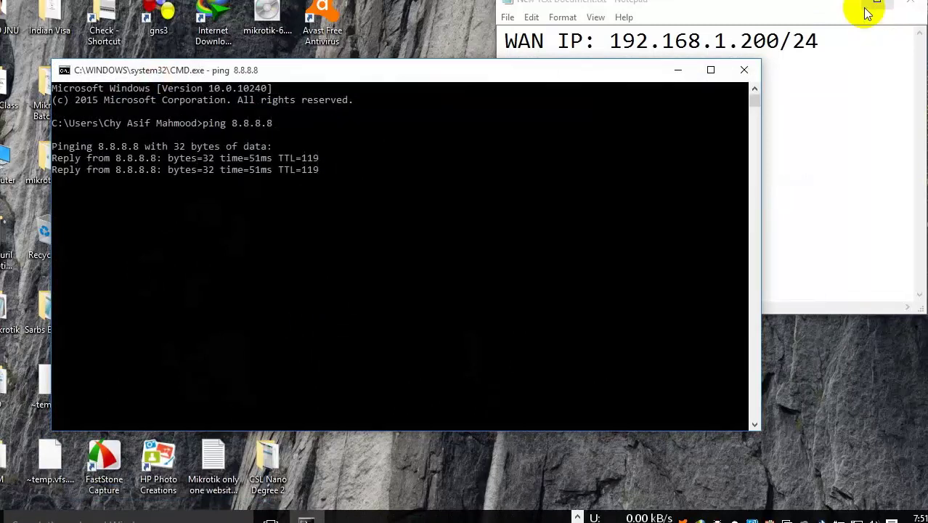
pyautogui.hotkey('ctrl', 'c')
pyautogui.write('ping ww')
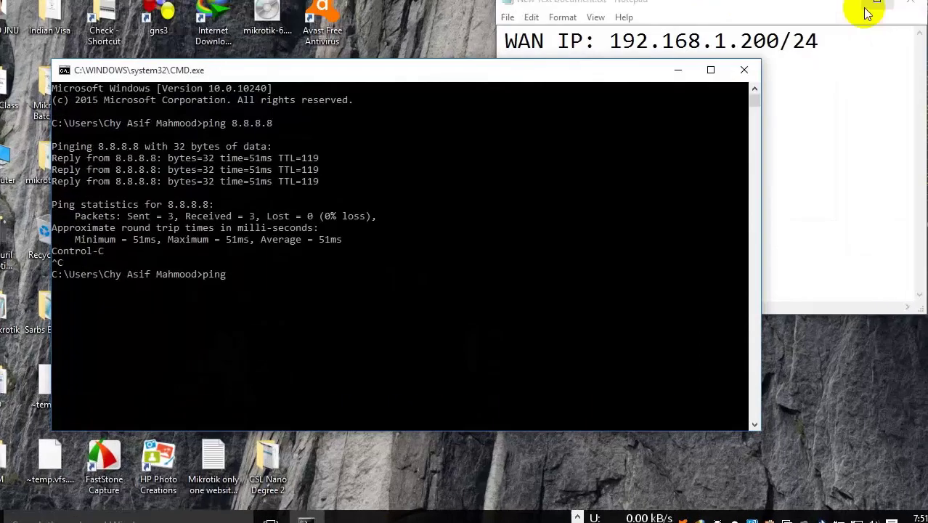
pyautogui.write('w.google.com')
pyautogui.press('Return')
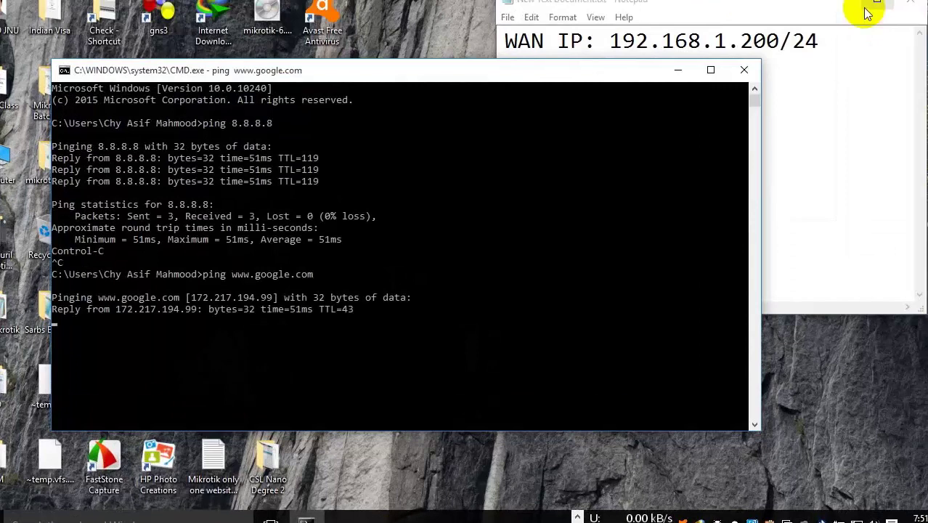
pyautogui.hotkey('ctrl', 'c')
pyautogui.click(867, 13)
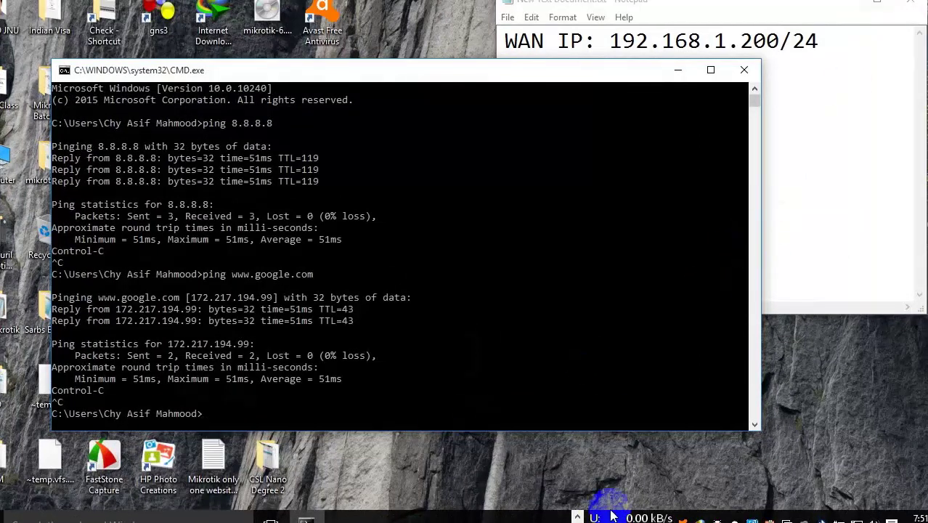
pyautogui.click(574, 517)
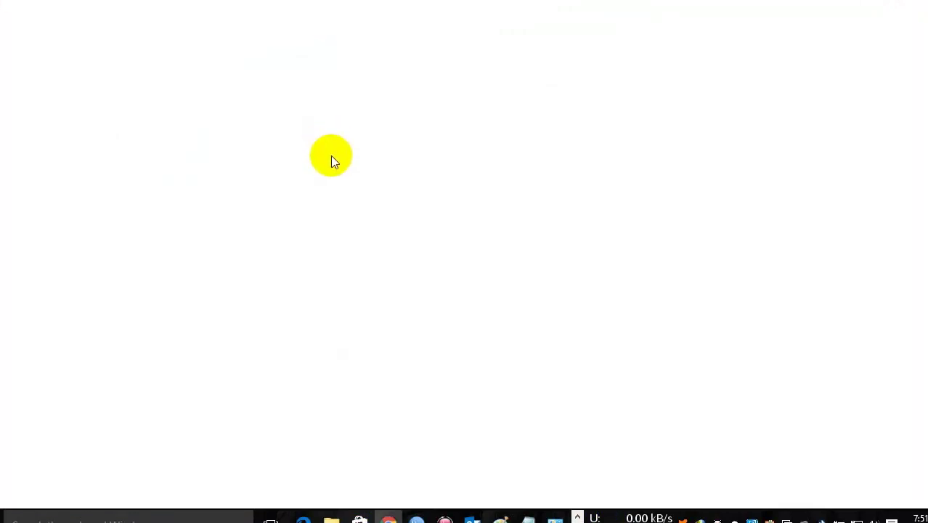
# Step: Load google.com in Chrome, then minimize Chrome and bring Command Prompt back
pyautogui.write('fce')
pyautogui.doubleClick(113, 25)
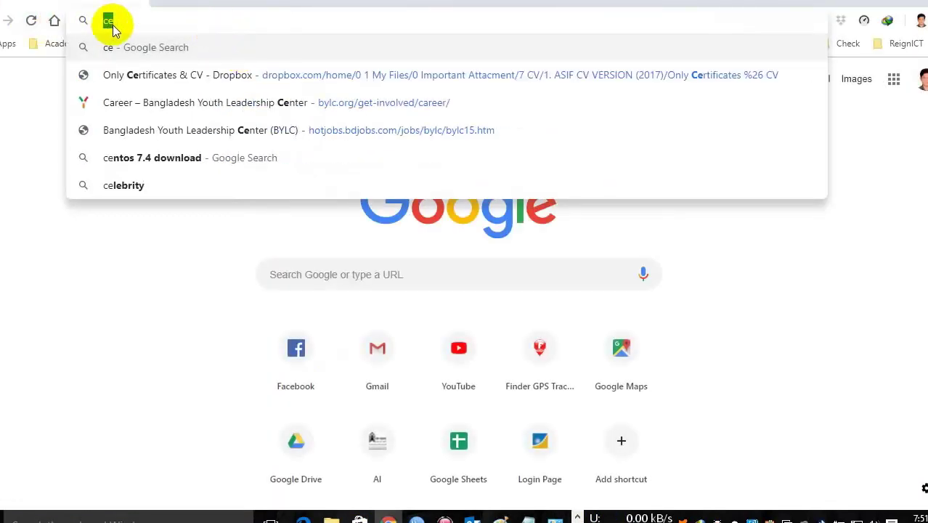
pyautogui.write('google.com')
pyautogui.press('Return')
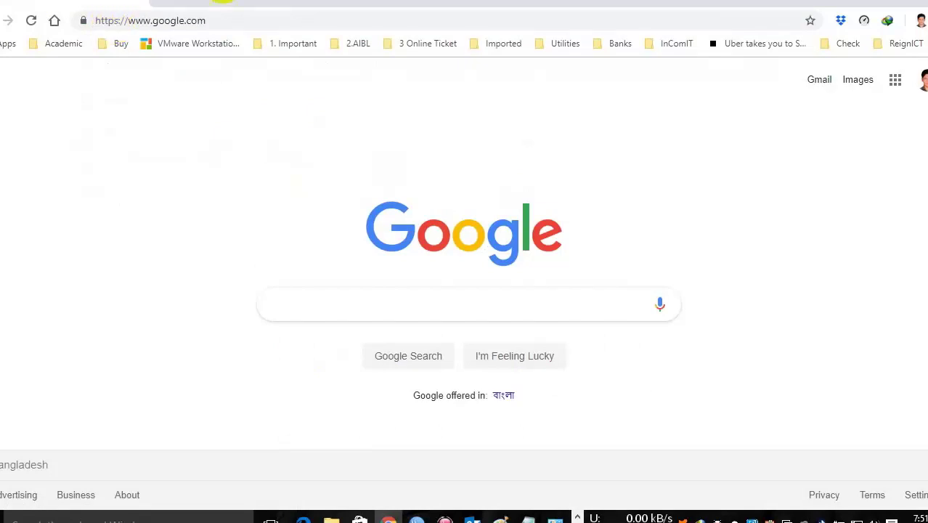
pyautogui.click(855, 4)
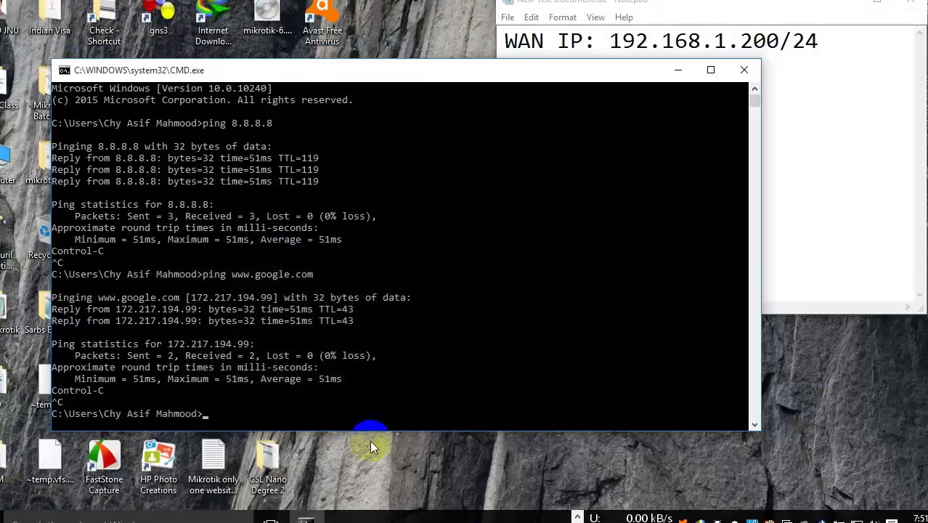
pyautogui.click(577, 517)
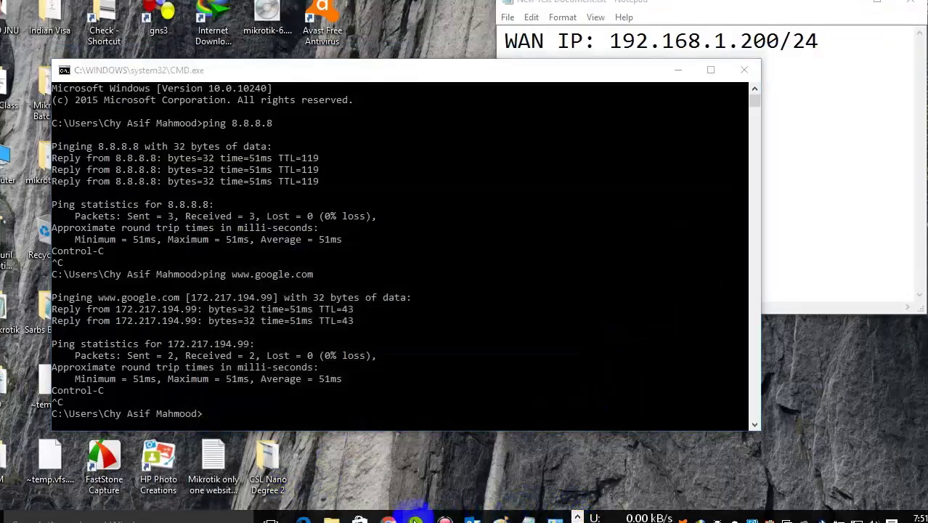
# Step: Close the Firewall window and delete both router IP addresses from the Address List
pyautogui.click(443, 494)
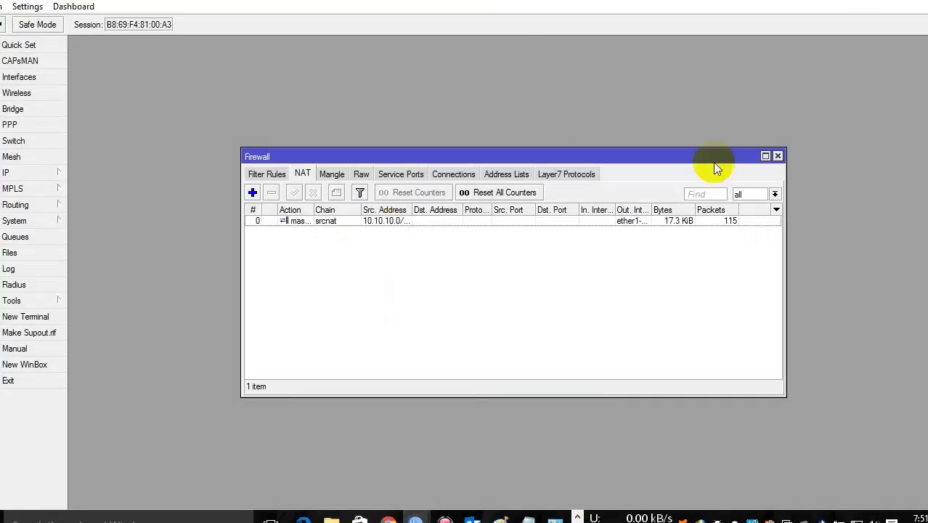
pyautogui.click(778, 157)
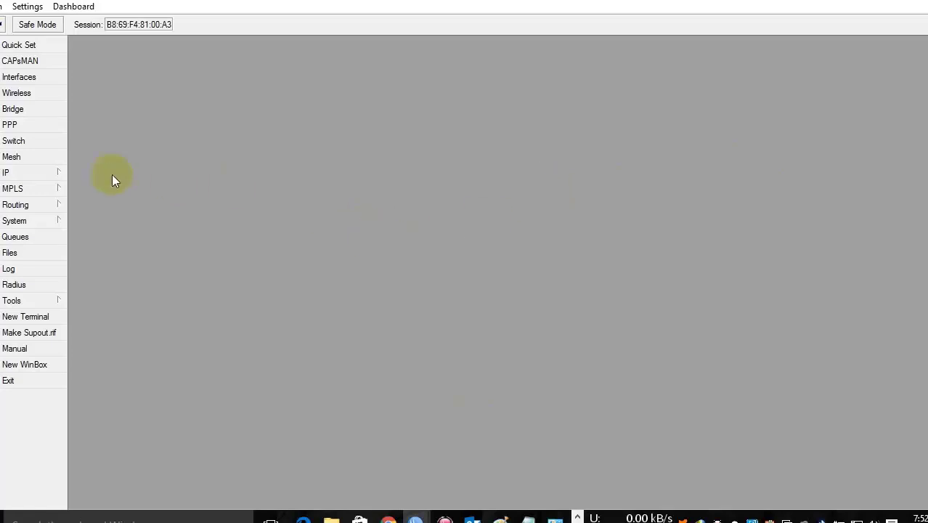
pyautogui.click(46, 174)
pyautogui.click(109, 167)
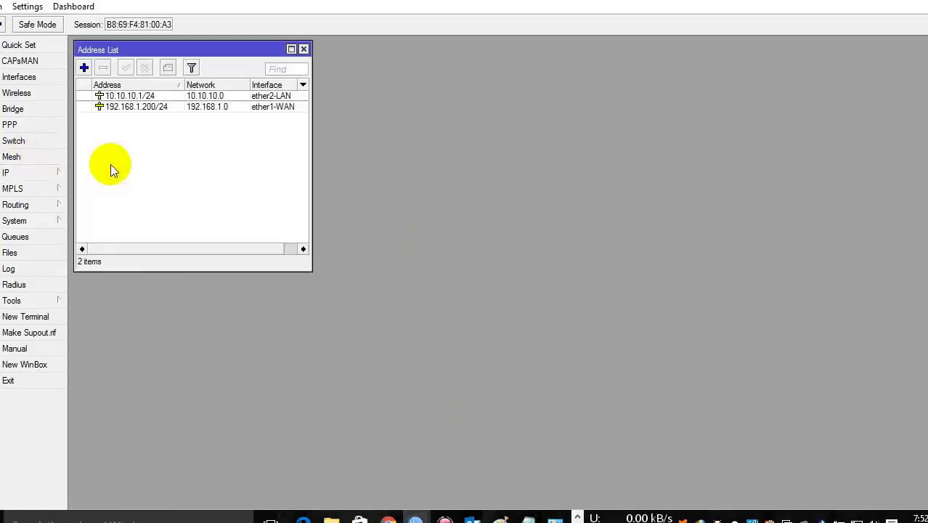
pyautogui.click(200, 108)
pyautogui.keyDown('ctrl'); pyautogui.click(187, 97); pyautogui.keyUp('ctrl')
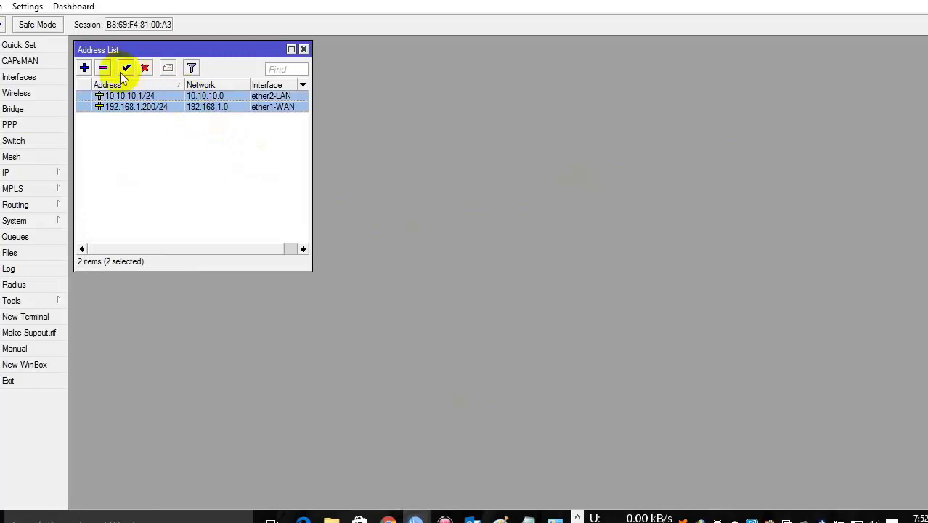
pyautogui.click(103, 68)
# Step: Delete the default route from the Route List
pyautogui.click(31, 174)
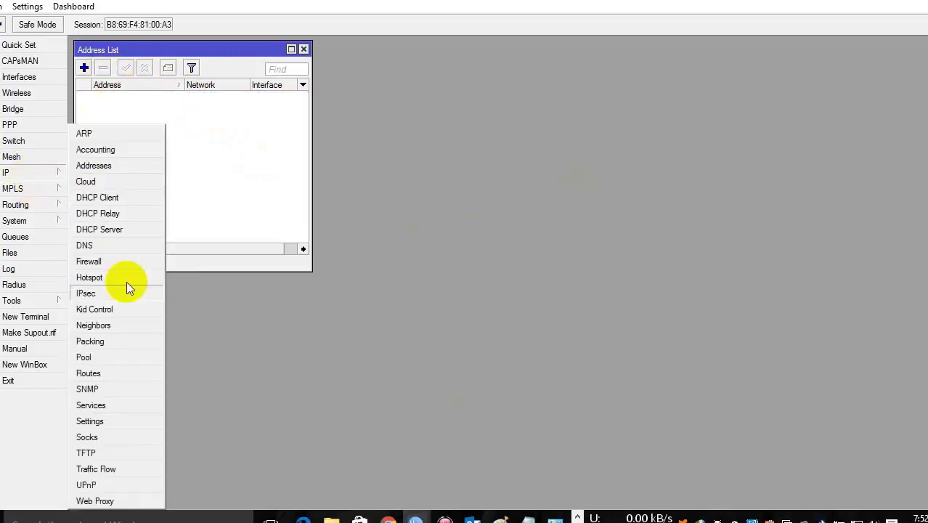
pyautogui.click(102, 374)
pyautogui.click(448, 120)
pyautogui.click(375, 89)
# Step: Remove DNS servers 8.8.8.8 and 8.8.4.4, save, and close the route and address lists
pyautogui.click(36, 173)
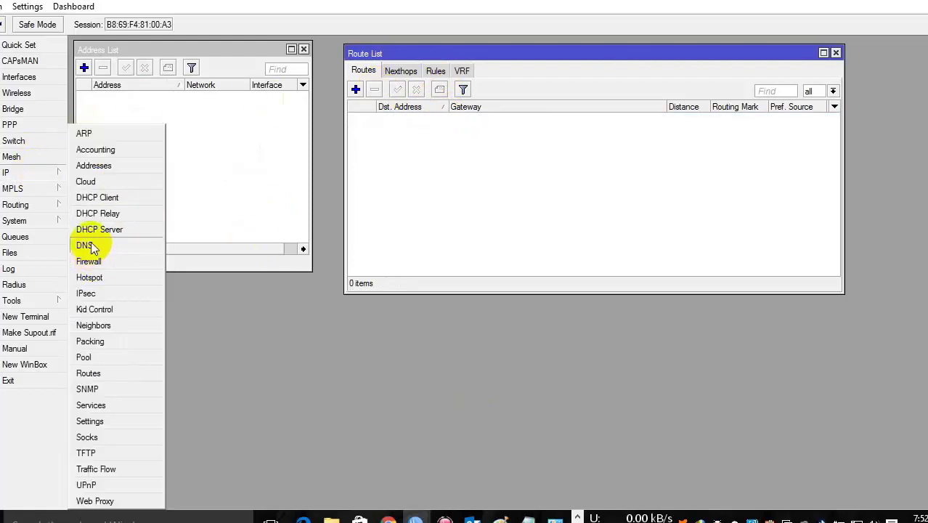
pyautogui.click(85, 246)
pyautogui.click(602, 172)
pyautogui.click(602, 172)
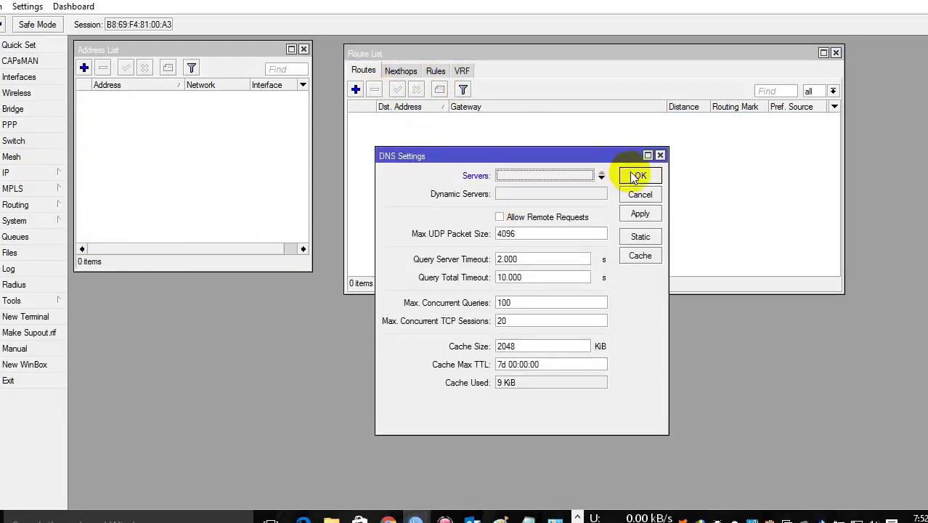
pyautogui.click(639, 175)
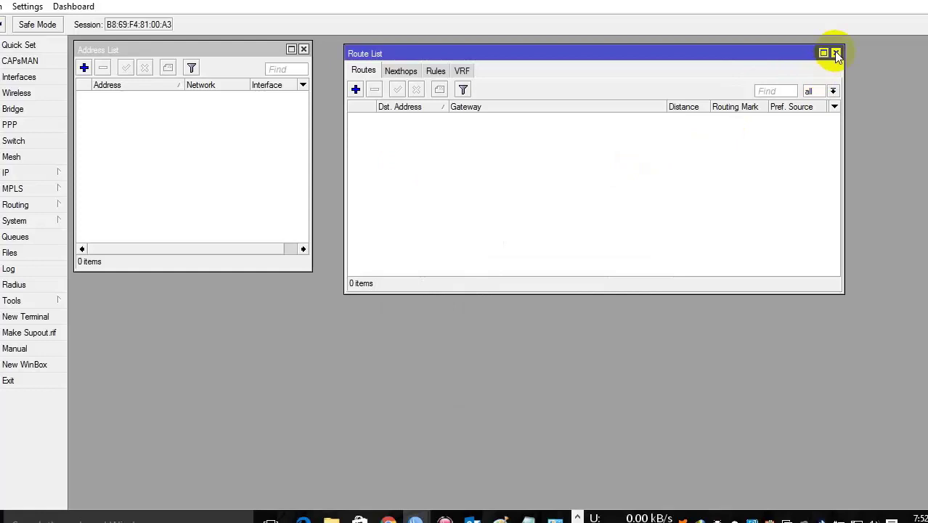
pyautogui.click(836, 53)
pyautogui.click(304, 50)
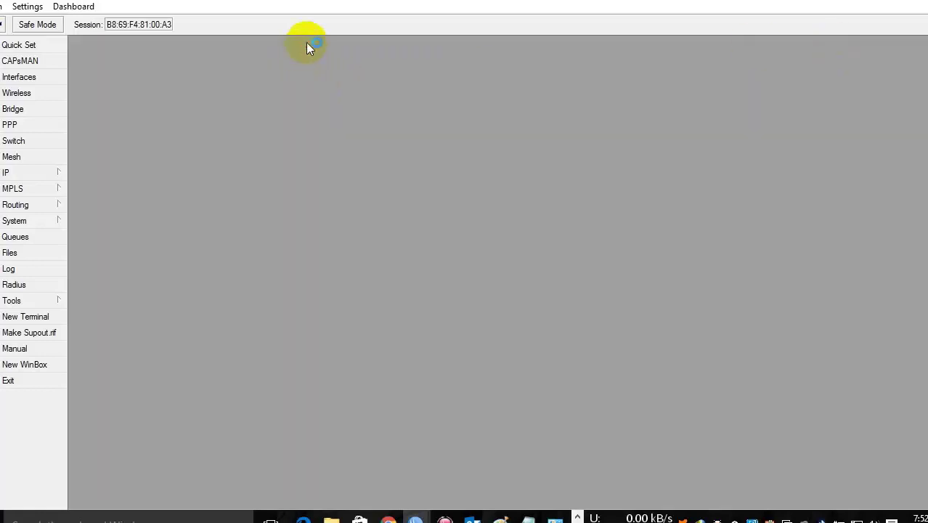
# Step: In a new terminal, run 'ip address add address=192.168.1.200/24 interface=ether1'
pyautogui.click(45, 317)
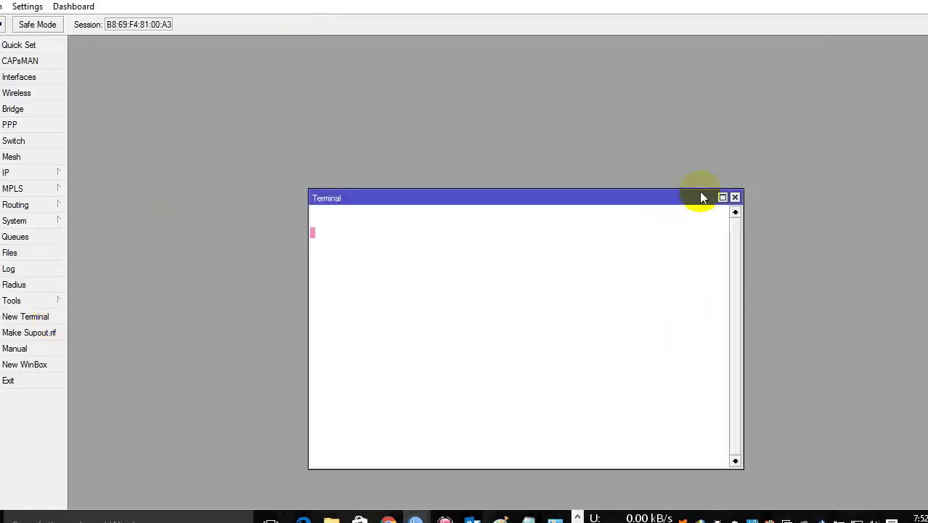
pyautogui.moveTo(648, 199); pyautogui.dragTo(451, 28)
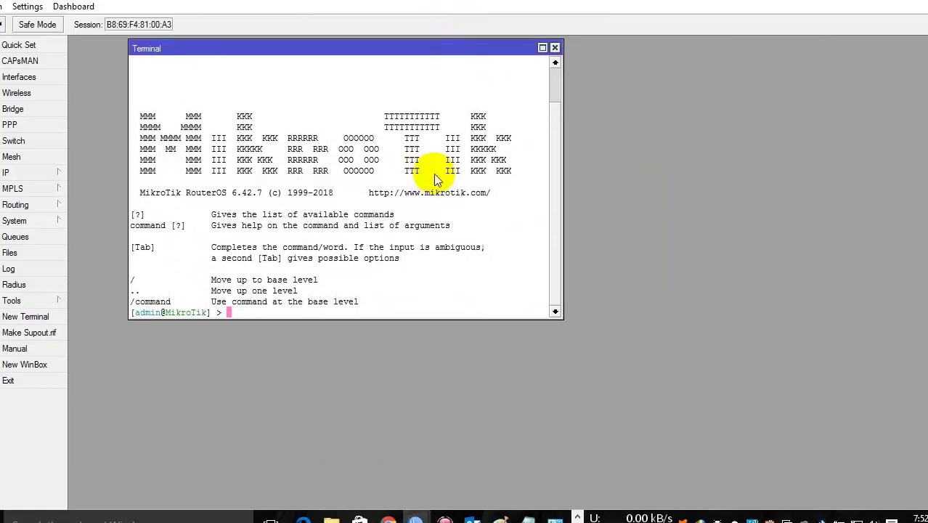
pyautogui.press('super+plus')
pyautogui.click(501, 230)
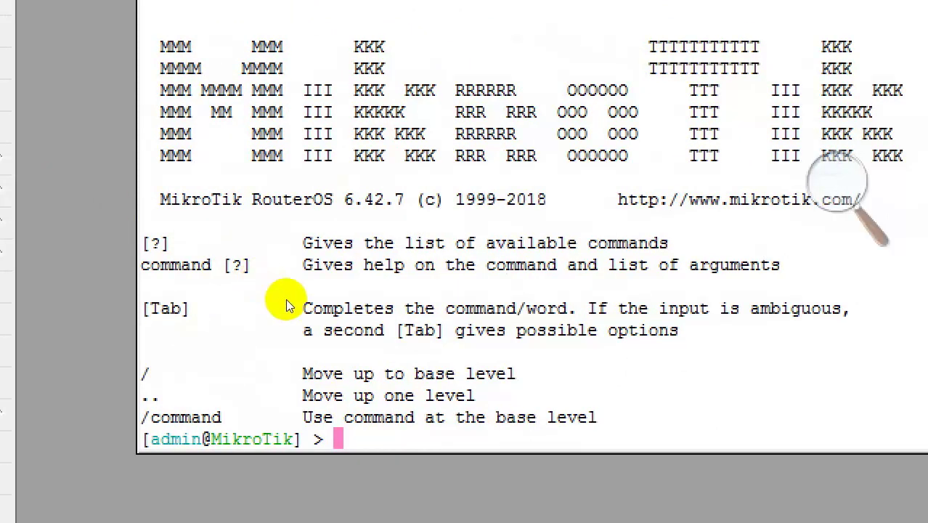
pyautogui.write('ip ad')
pyautogui.press('Tab')
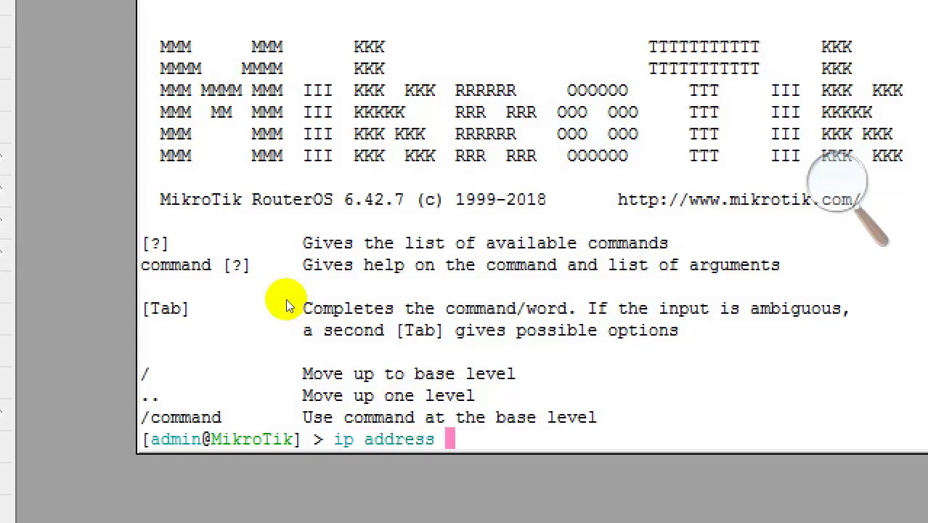
pyautogui.write('add a')
pyautogui.press('Tab')
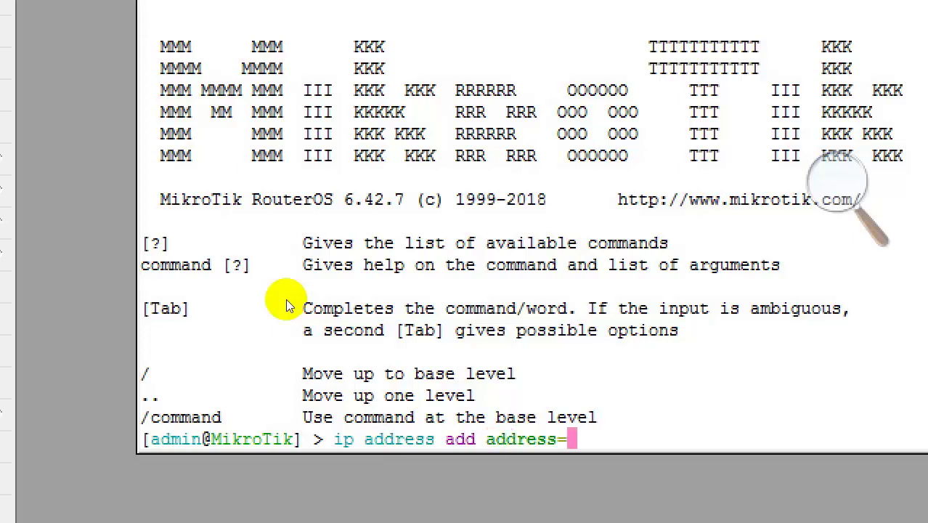
pyautogui.write('192.1')
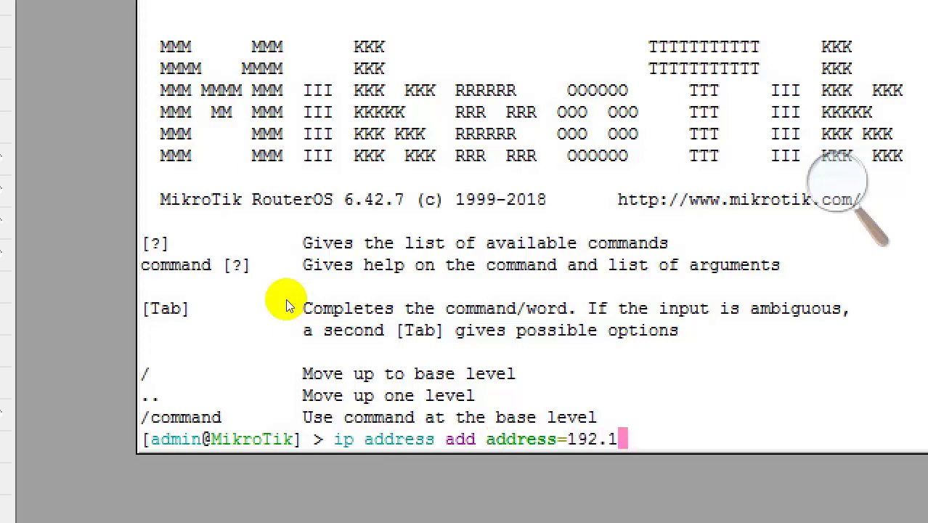
pyautogui.write('68.')
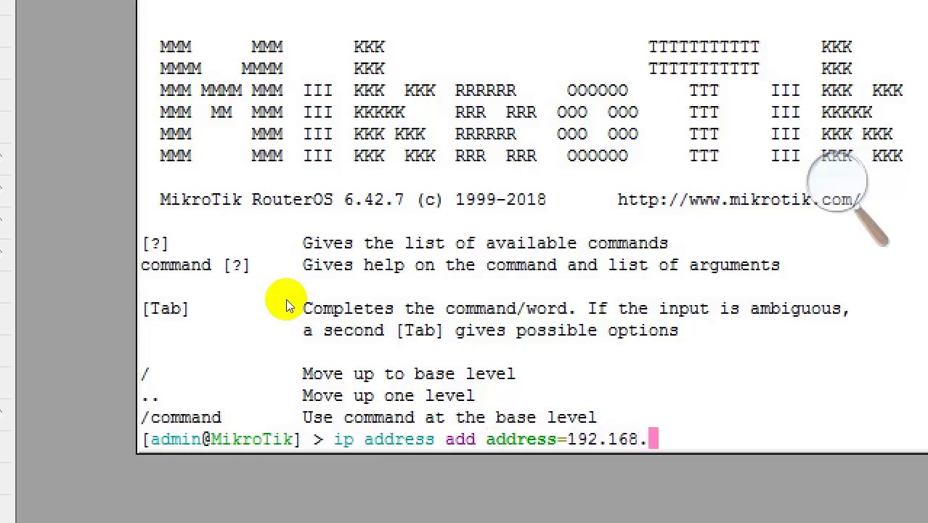
pyautogui.write('1.200')
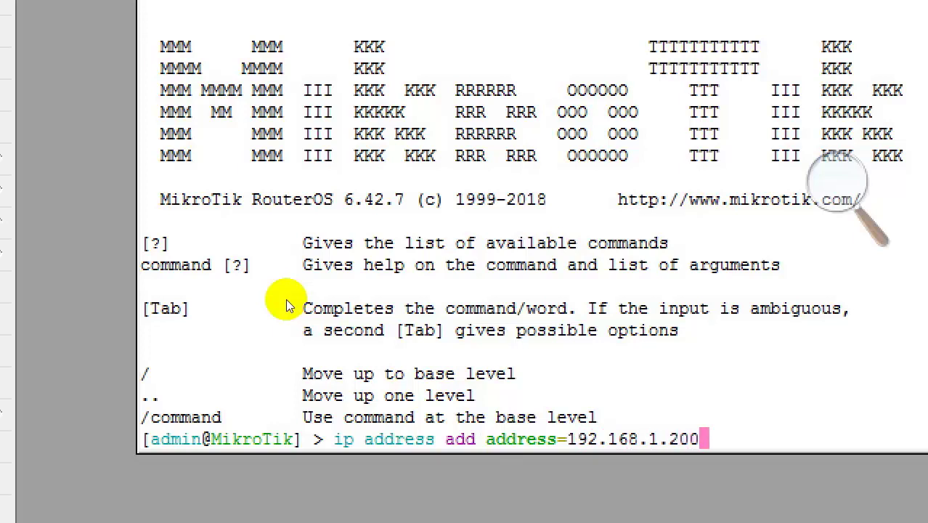
pyautogui.write('/24 interface=')
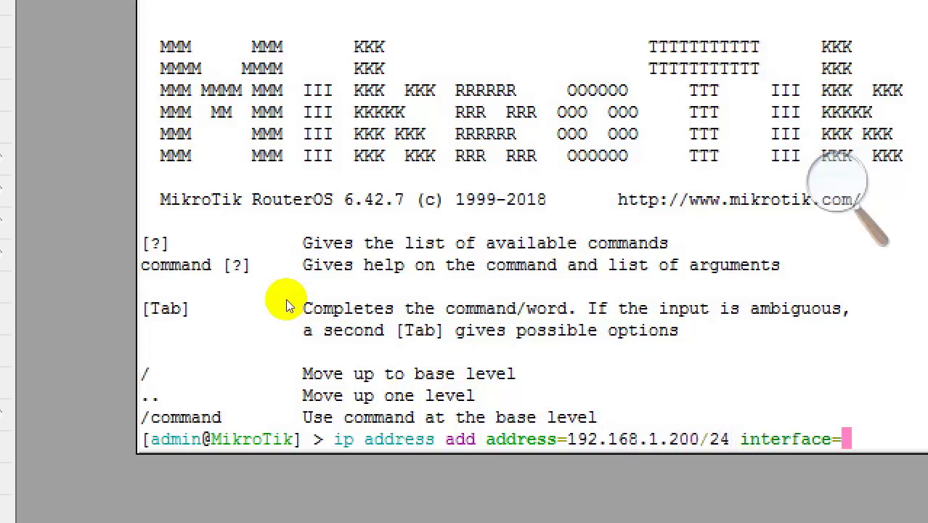
pyautogui.write('eth')
pyautogui.press('Tab')
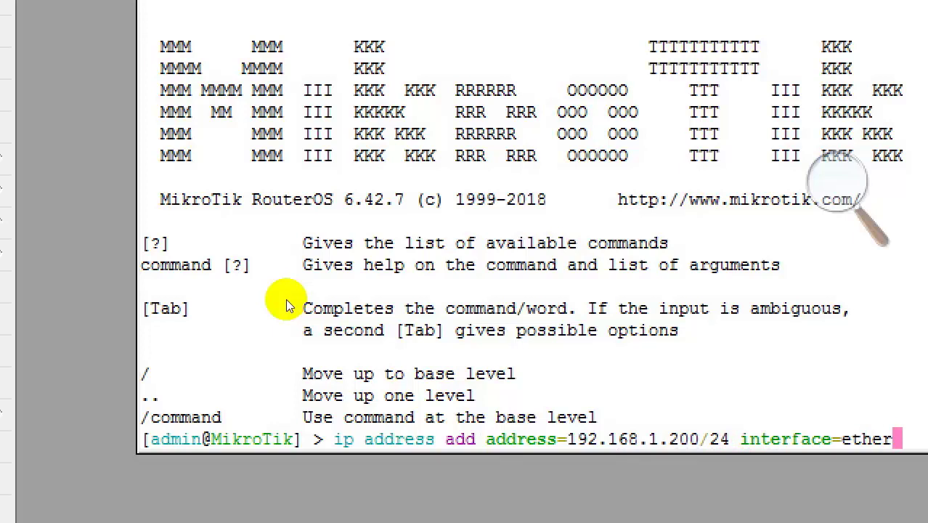
pyautogui.write('1')
pyautogui.press('Return')
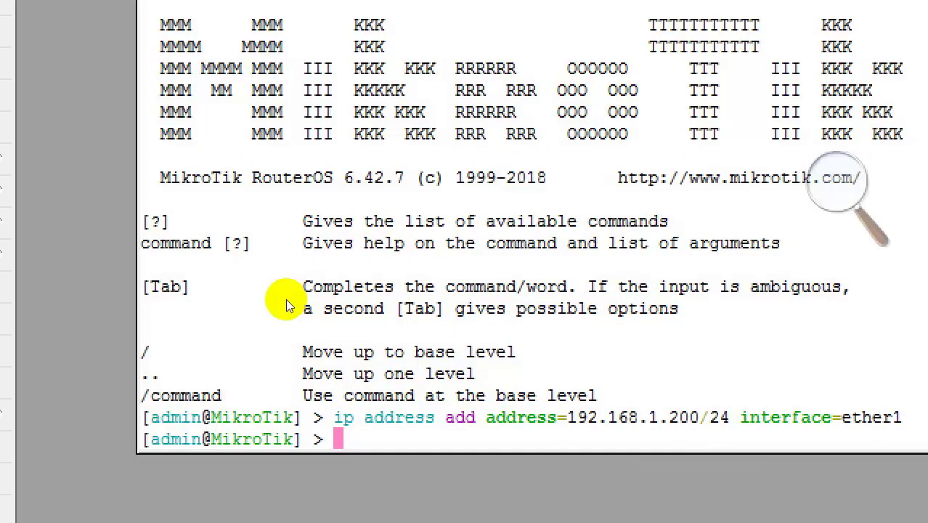
# Step: Run 'ip address add address=10.10.10.1/24 interface=ether2' in the terminal
pyautogui.write('ip ad')
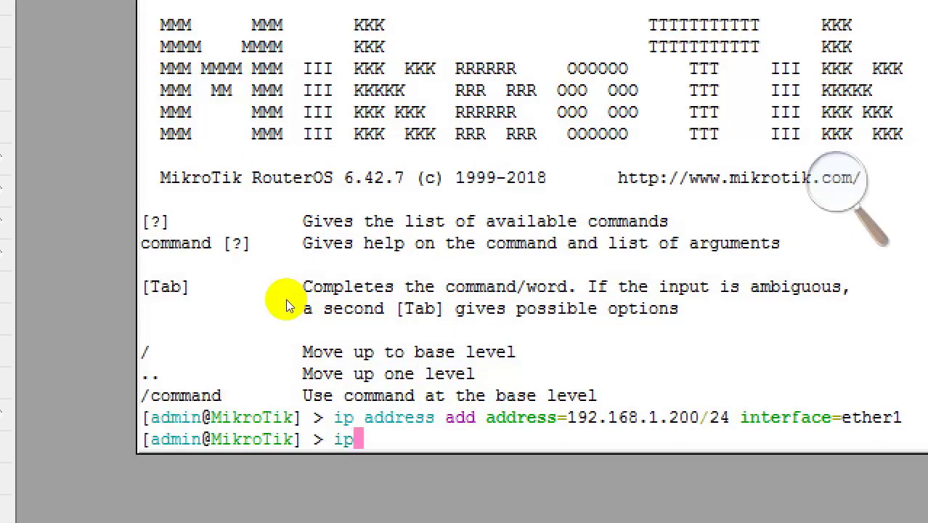
pyautogui.press('Tab')
pyautogui.write('ad')
pyautogui.press('Tab')
pyautogui.write('a')
pyautogui.press('Tab')
pyautogui.write('10.10.10.1/24 in')
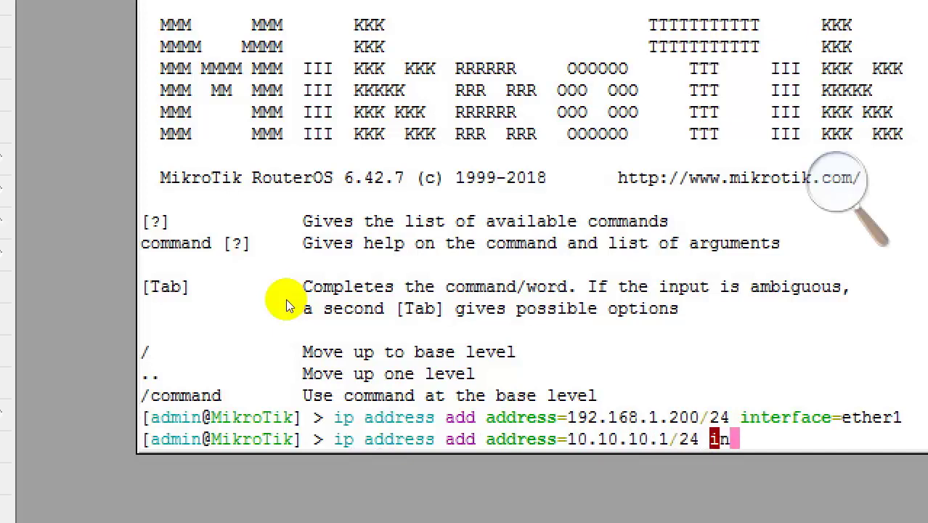
pyautogui.press('Tab')
pyautogui.write('et')
pyautogui.press('Tab')
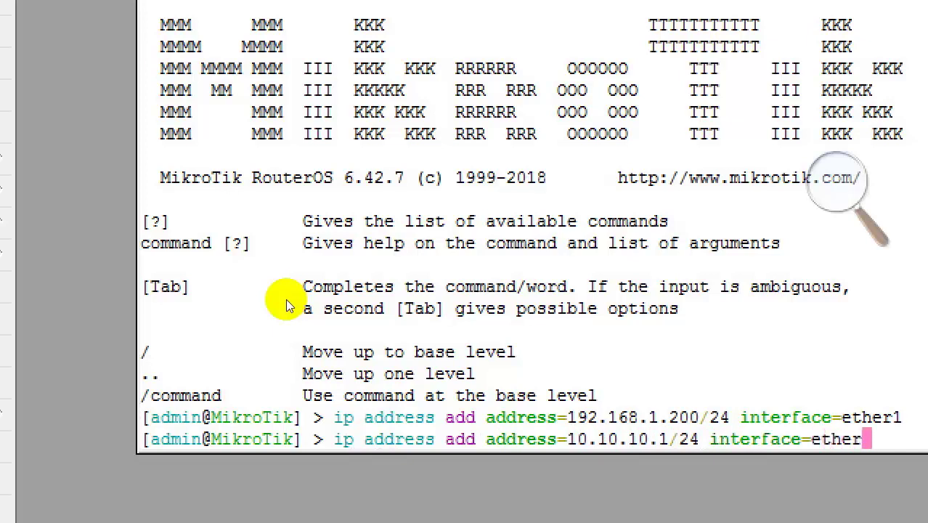
pyautogui.write('2')
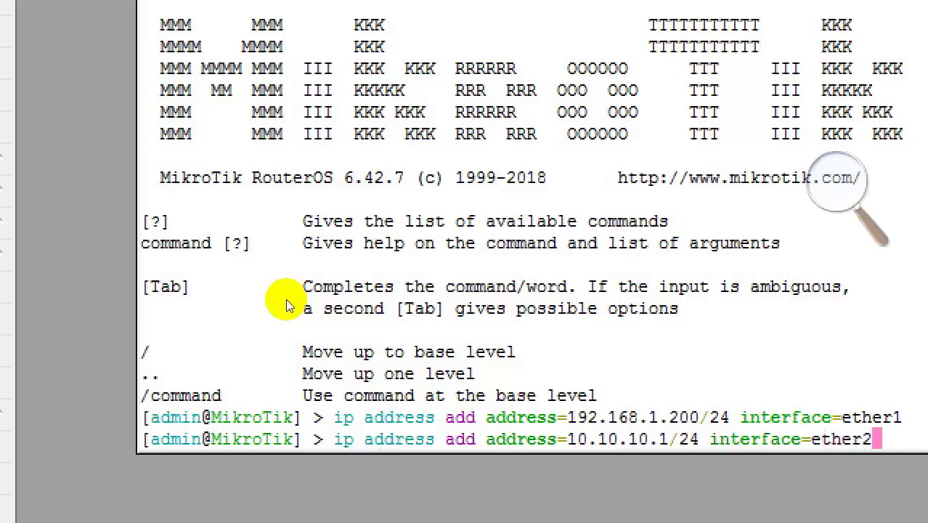
pyautogui.press('Return')
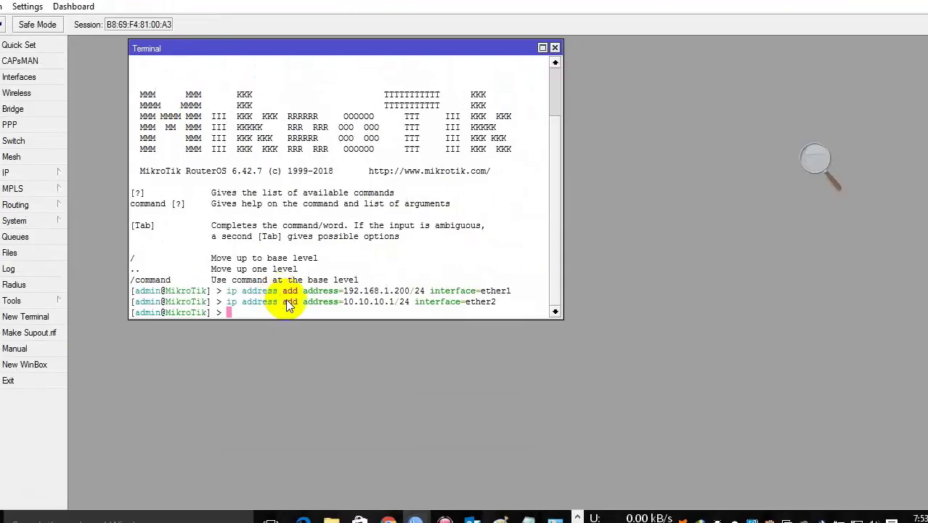
# Step: Check IP > Addresses and IP > Routes for both addresses and their connected routes
pyautogui.click(22, 174)
pyautogui.click(137, 166)
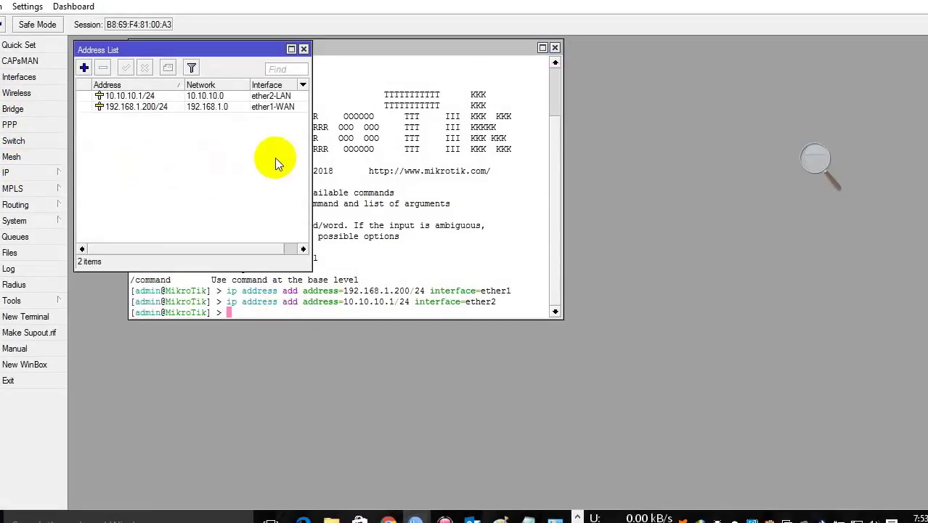
pyautogui.click(218, 106)
pyautogui.keyDown('shift'); pyautogui.click(221, 96); pyautogui.keyUp('shift')
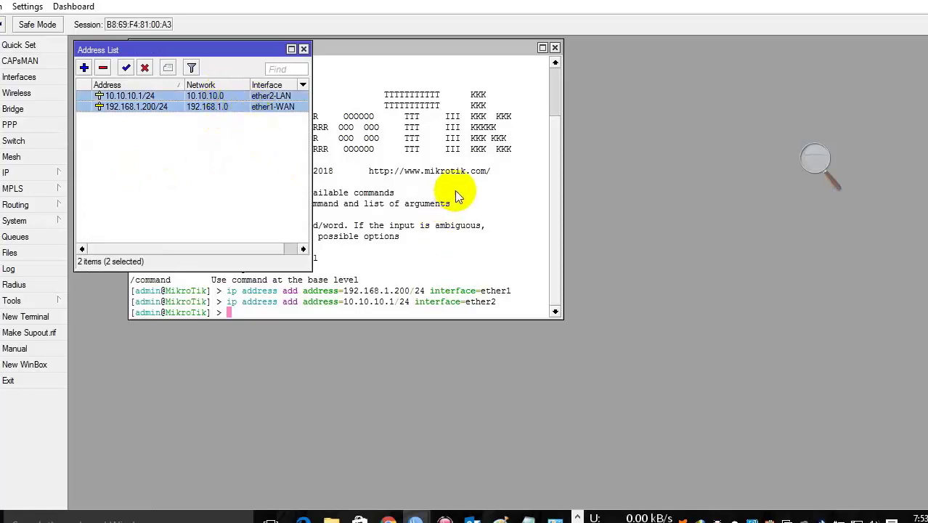
pyautogui.click(42, 173)
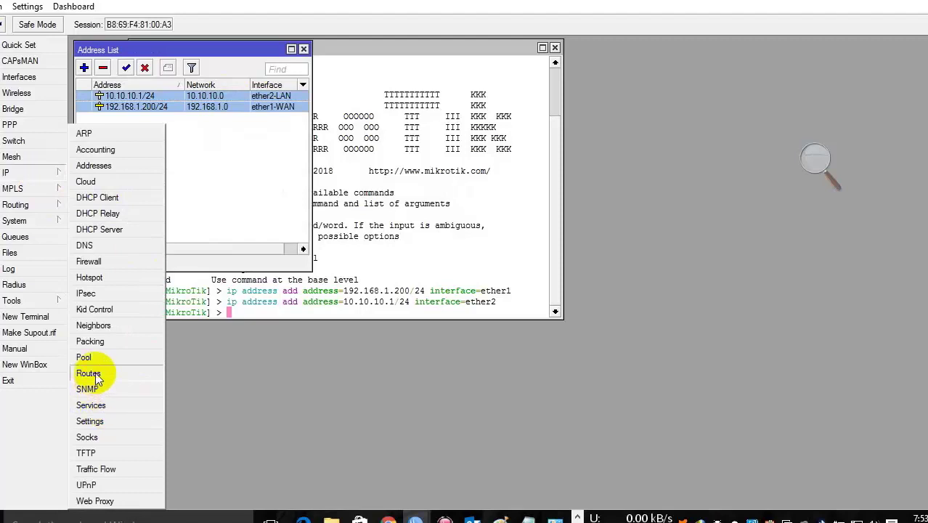
pyautogui.click(98, 374)
pyautogui.click(423, 131)
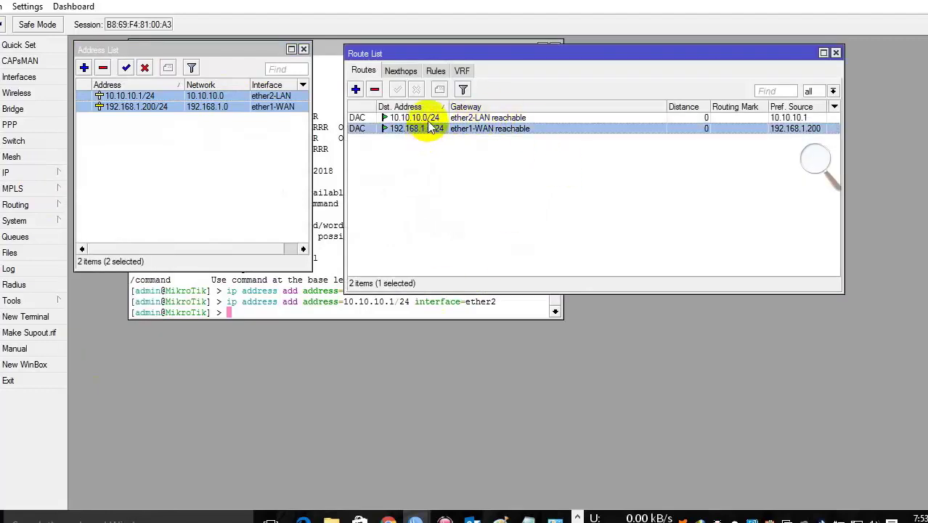
pyautogui.click(428, 121)
pyautogui.click(320, 300)
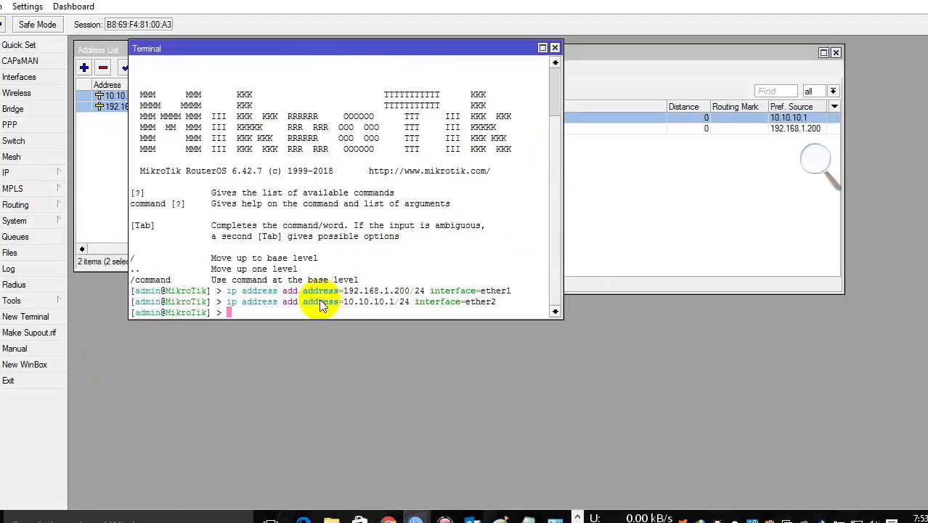
pyautogui.click(815, 161)
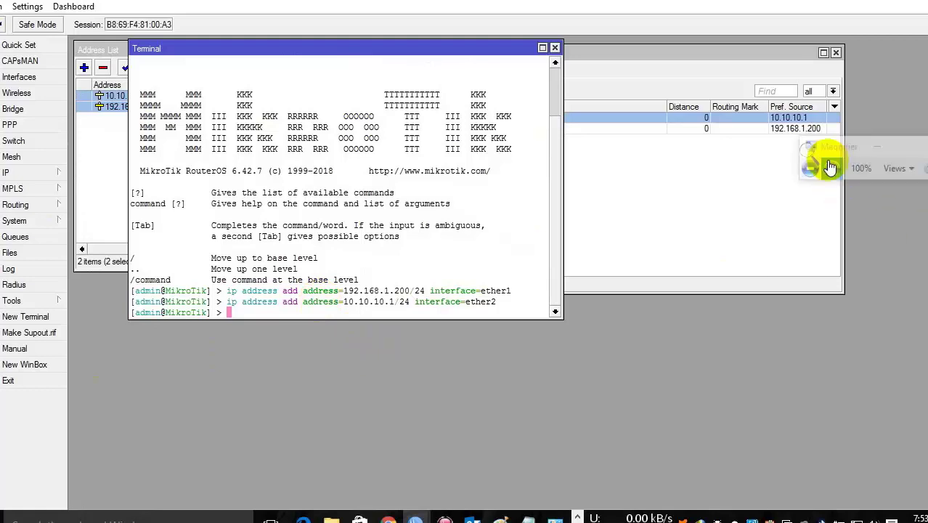
pyautogui.click(831, 166)
# Step: Run 'ip route add dst-address=0.0.0.0/0 gateway=192.168.1.1' in the terminal
pyautogui.write('ip route ')
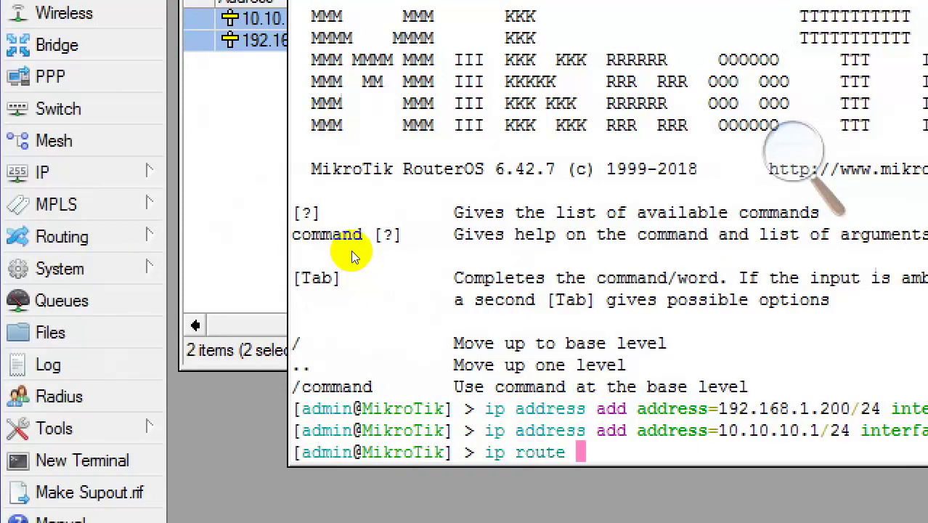
pyautogui.write('add d')
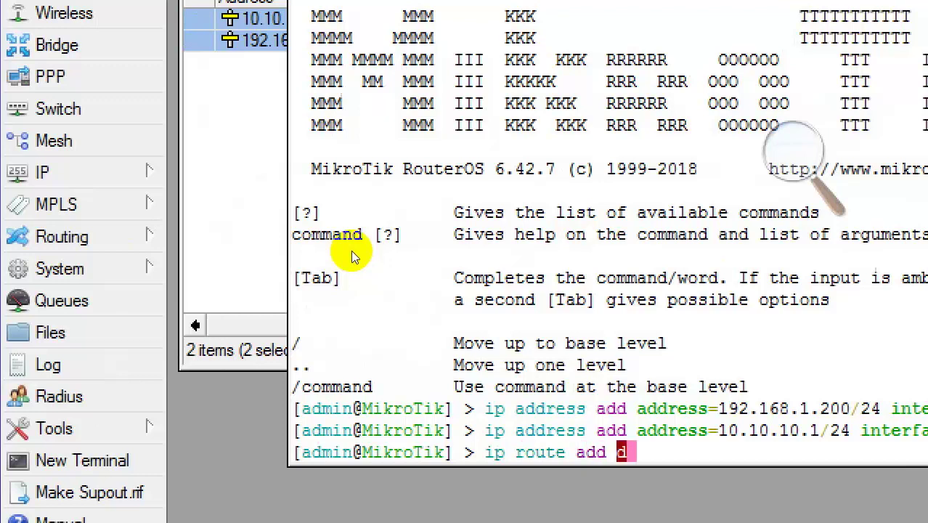
pyautogui.press('Tab')
pyautogui.write('0.0')
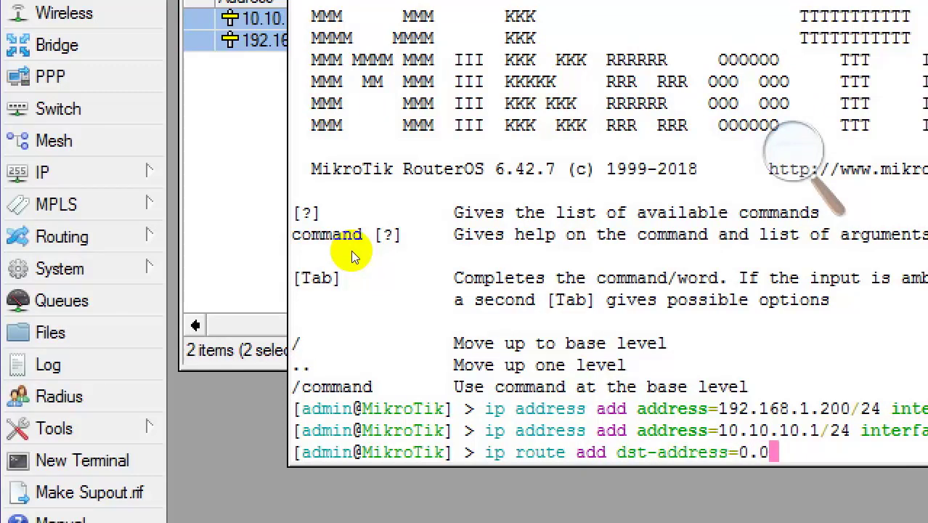
pyautogui.write('.0.0/-')
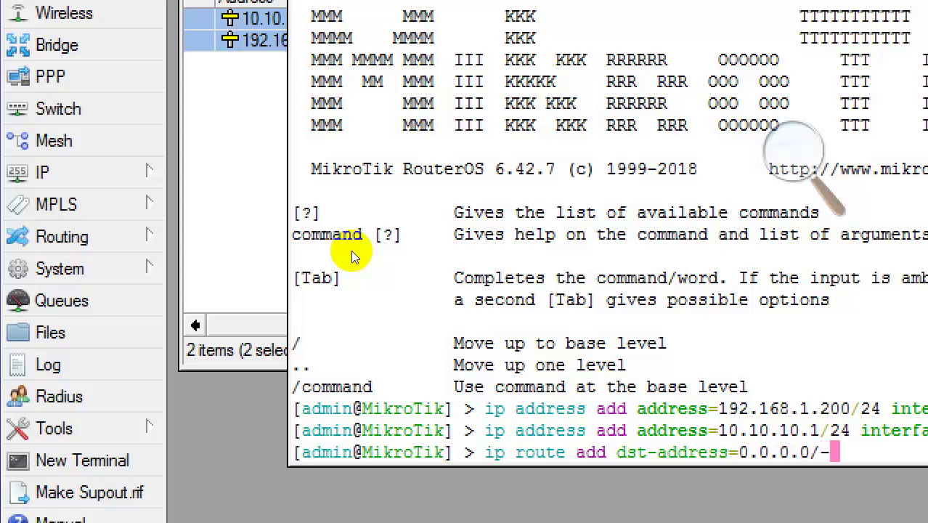
pyautogui.press('BackSpace')
pyautogui.write('0 ')
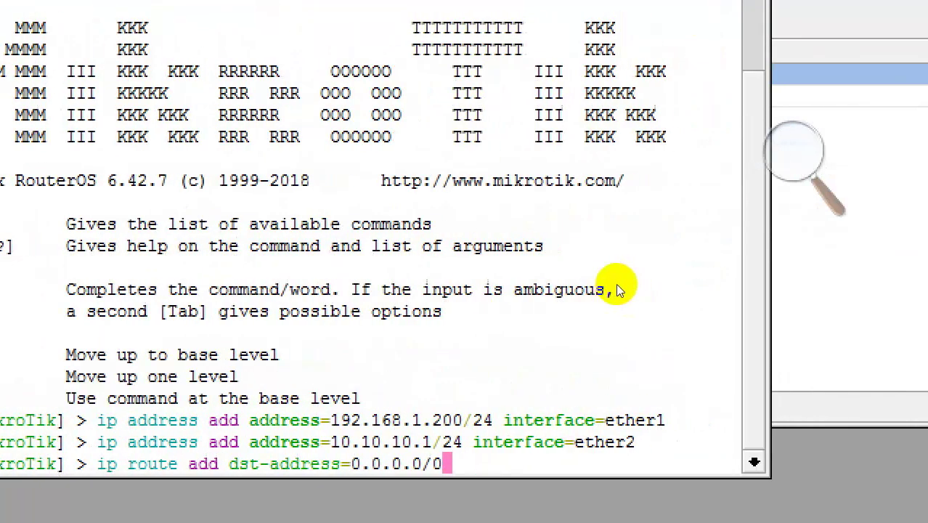
pyautogui.write('gateway=')
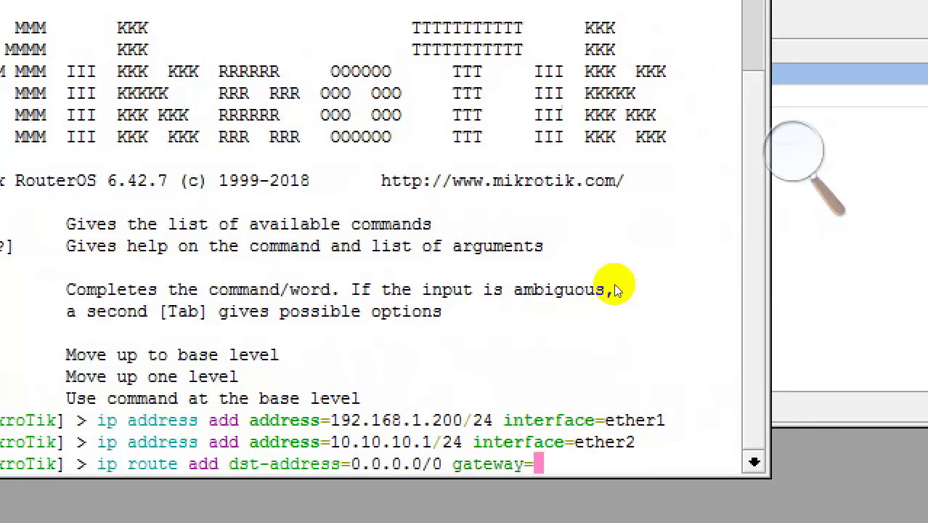
pyautogui.write('192.168')
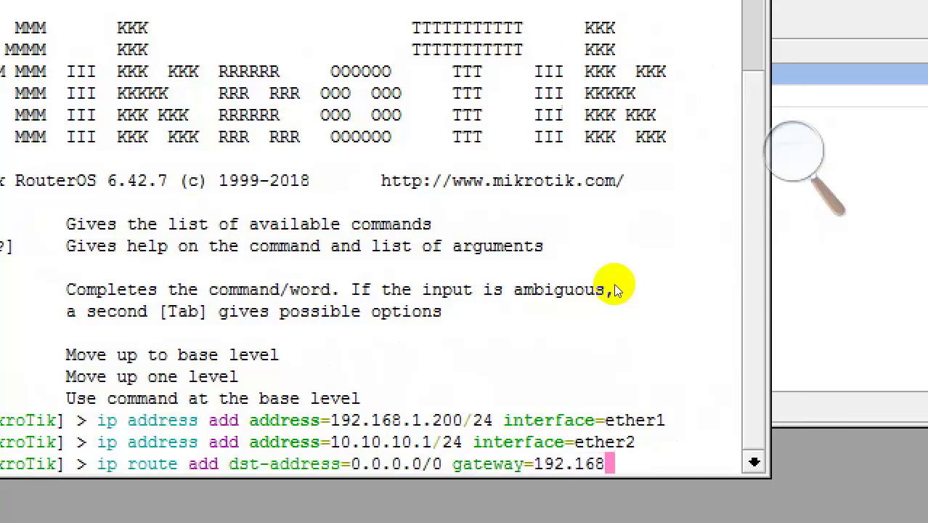
pyautogui.write('.1.1')
pyautogui.press('Return')
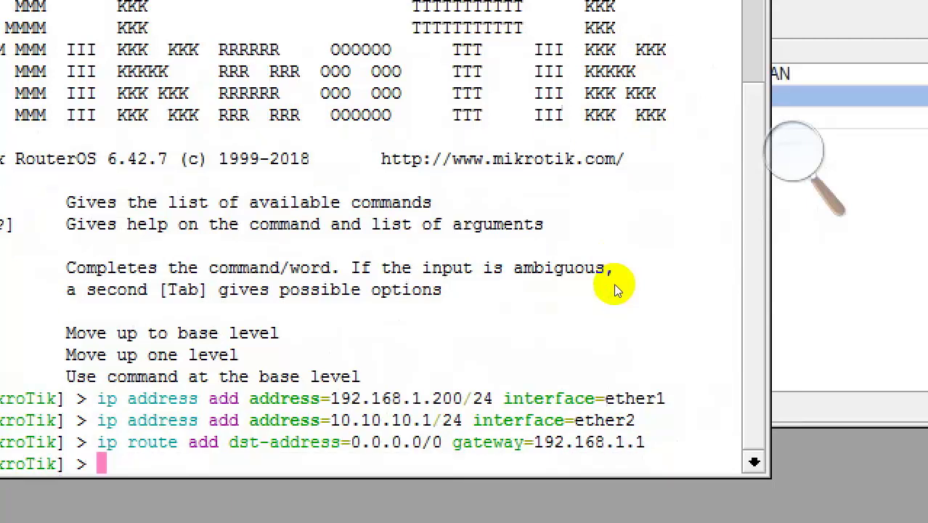
# Step: Run 'ip dns set servers=8.8.8.8,8.8.4.4' in the terminal
pyautogui.write('ip dns ')
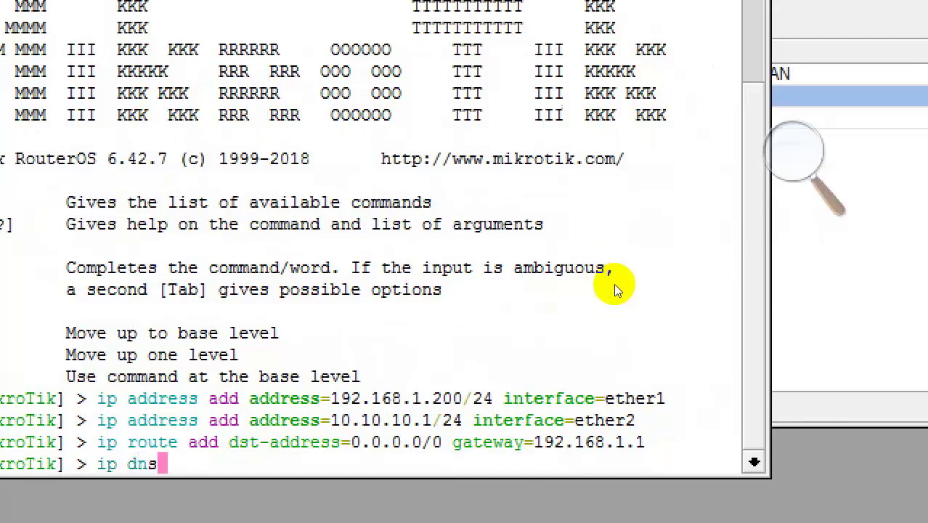
pyautogui.write('set se')
pyautogui.press('Tab')
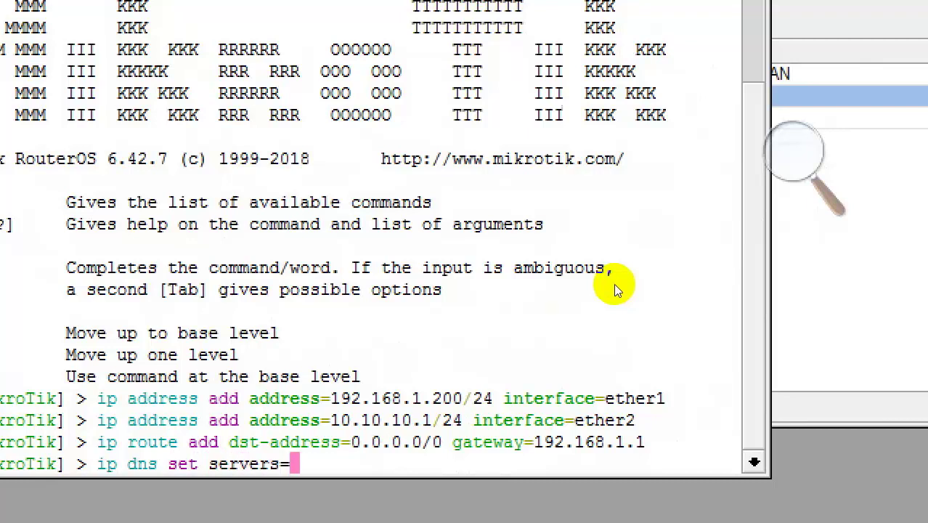
pyautogui.write('8.8.8.')
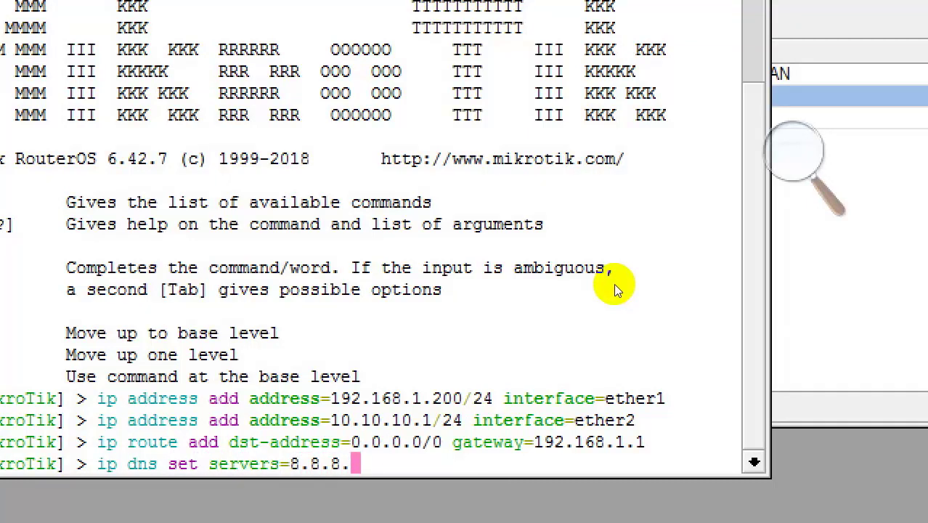
pyautogui.write('8,8.')
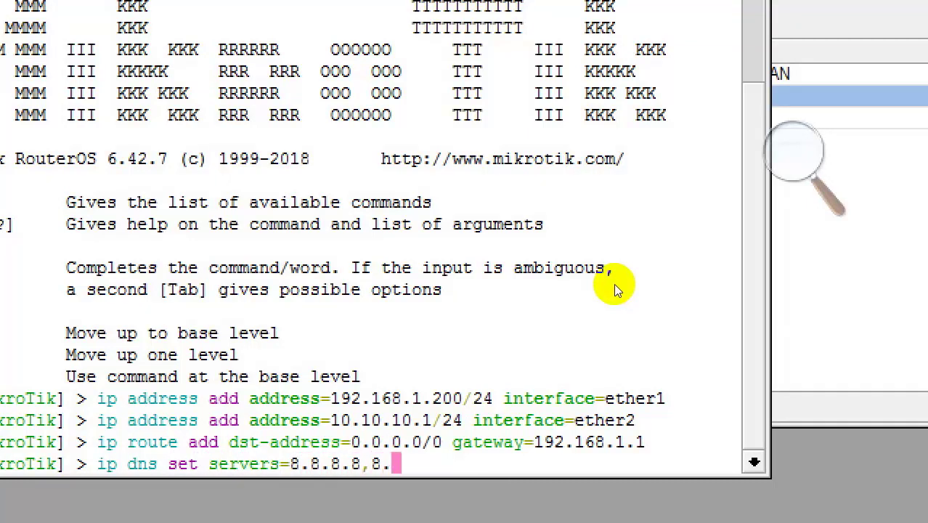
pyautogui.write('8.4.4')
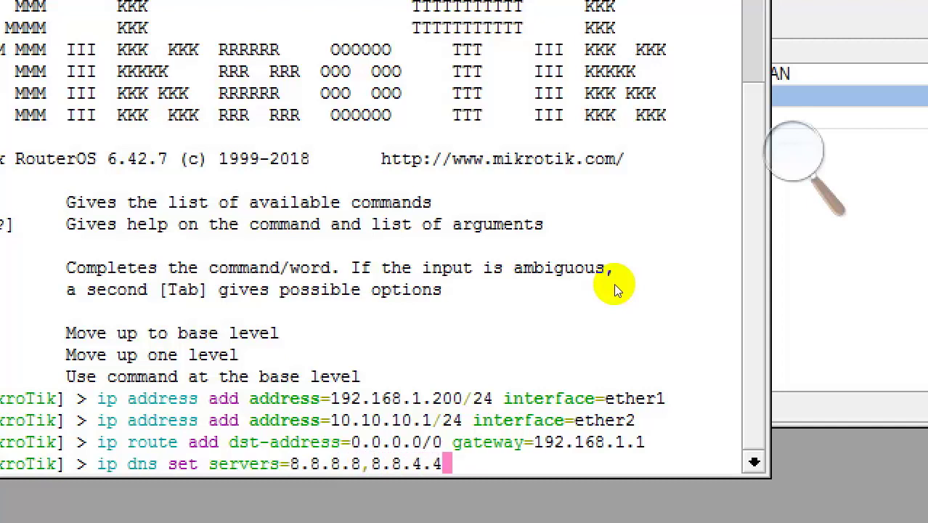
pyautogui.press('Return')
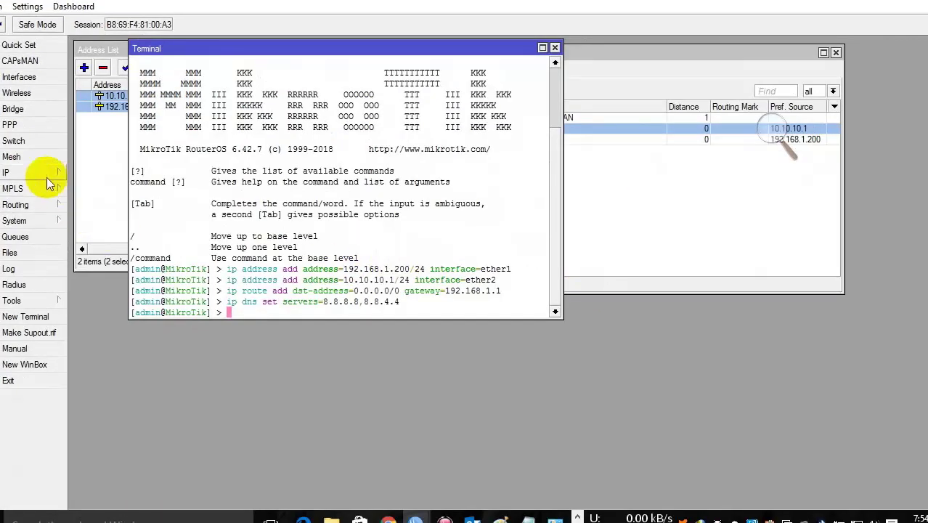
# Step: Verify DNS and routes, then select the four terminal command lines for copying
pyautogui.click(43, 173)
pyautogui.click(102, 246)
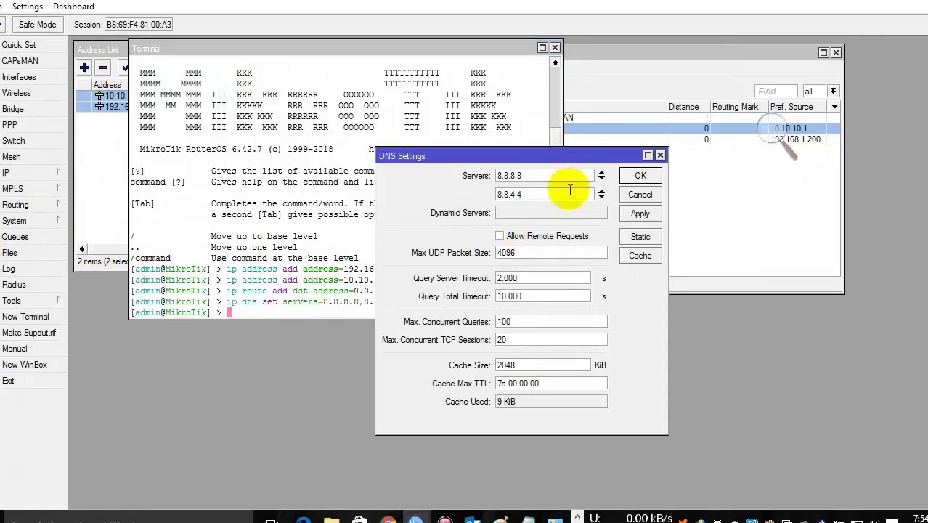
pyautogui.click(641, 194)
pyautogui.click(639, 90)
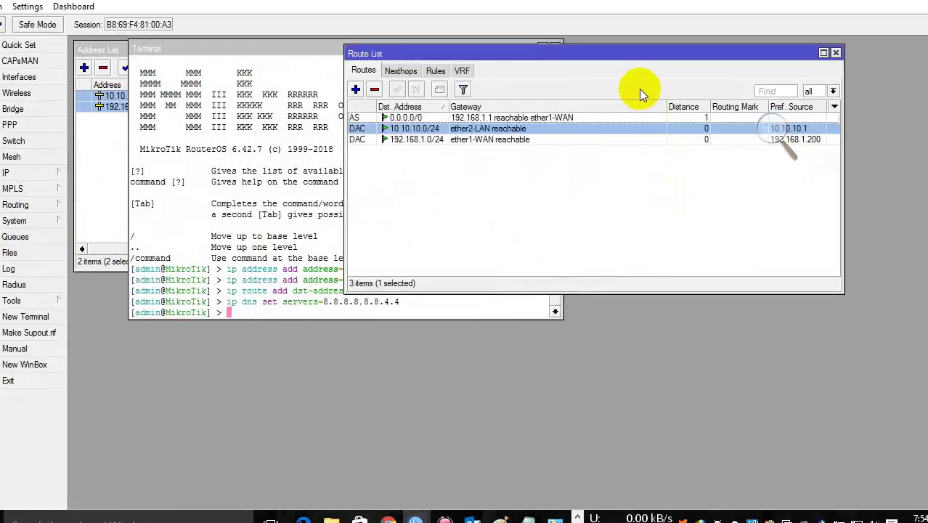
pyautogui.click(307, 302)
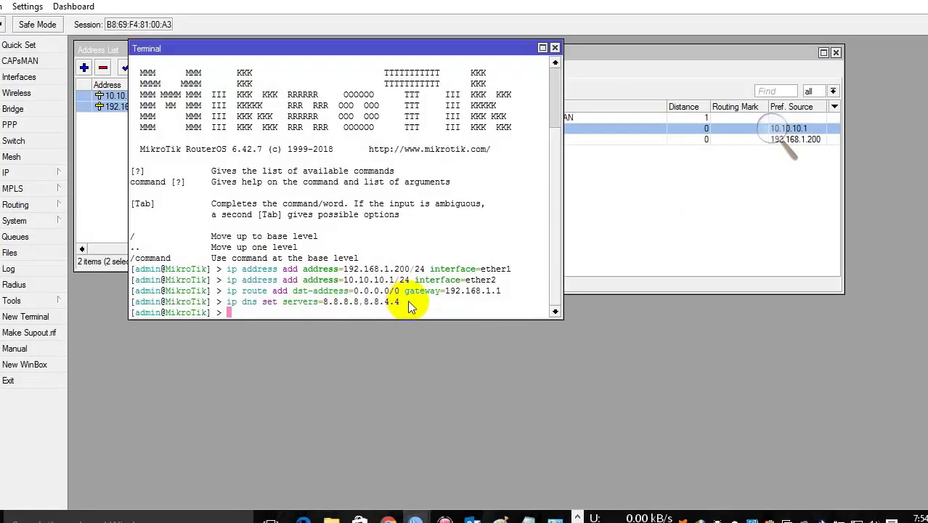
pyautogui.moveTo(408, 300); pyautogui.dragTo(146, 271)
pyautogui.rightClick(225, 284)
# Step: Copy the four RouterOS commands and paste them into Notepad below the LAN line
pyautogui.click(259, 289)
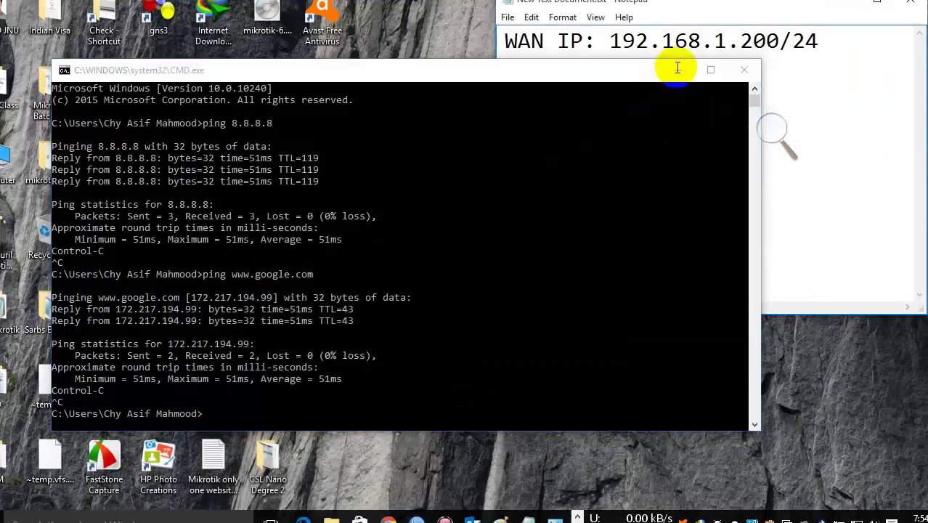
pyautogui.click(676, 69)
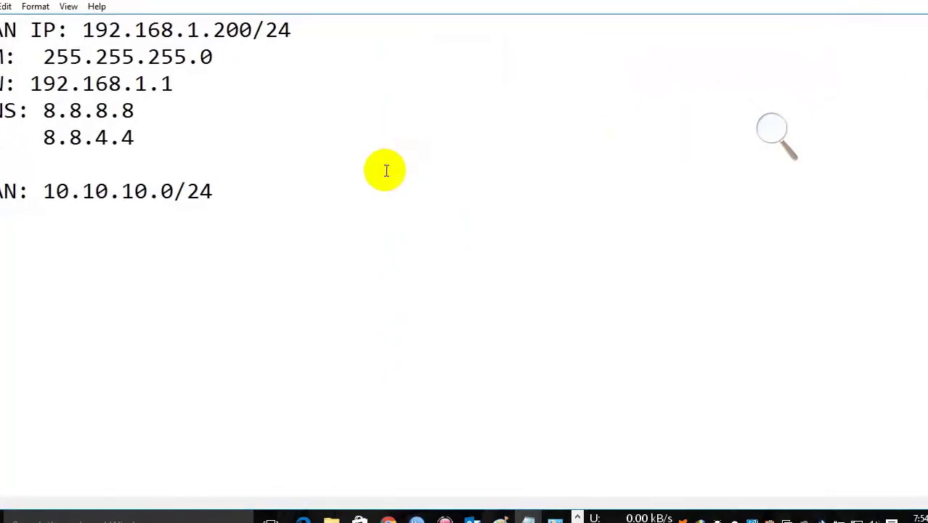
pyautogui.click(225, 185)
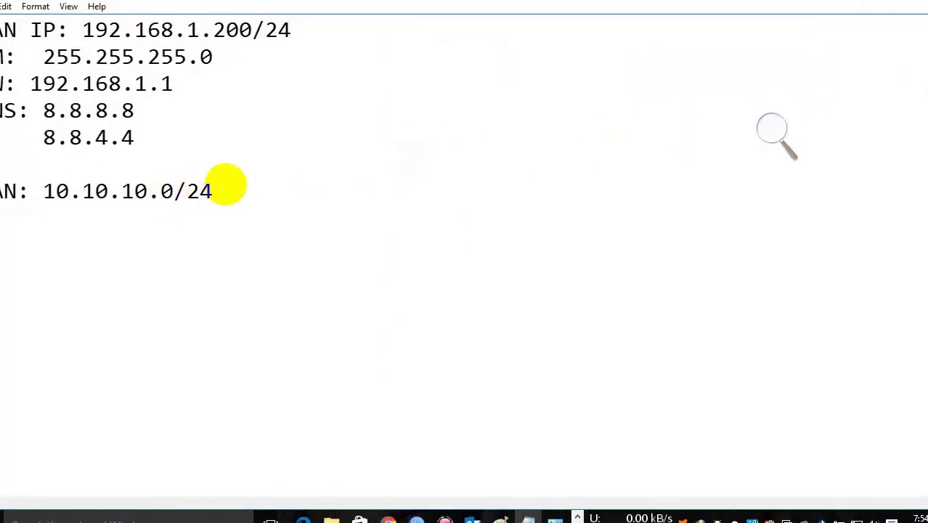
pyautogui.hotkey('ctrl', 'v')
# Step: Delete the [admin@MikroTik] > prompt from the dns, route, ether2 and first command lines
pyautogui.moveTo(213, 327); pyautogui.dragTo(4, 327)
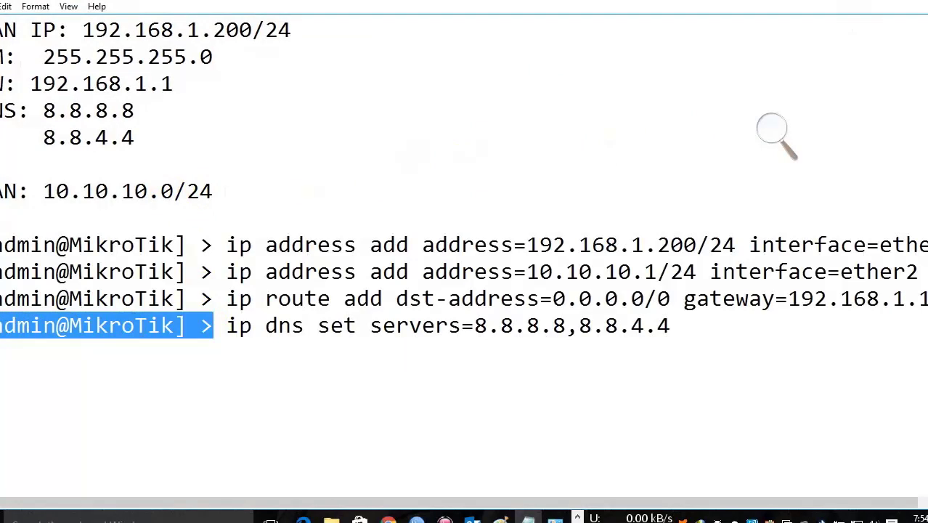
pyautogui.press('BackSpace')
pyautogui.moveTo(221, 299); pyautogui.dragTo(2, 298)
pyautogui.press('BackSpace')
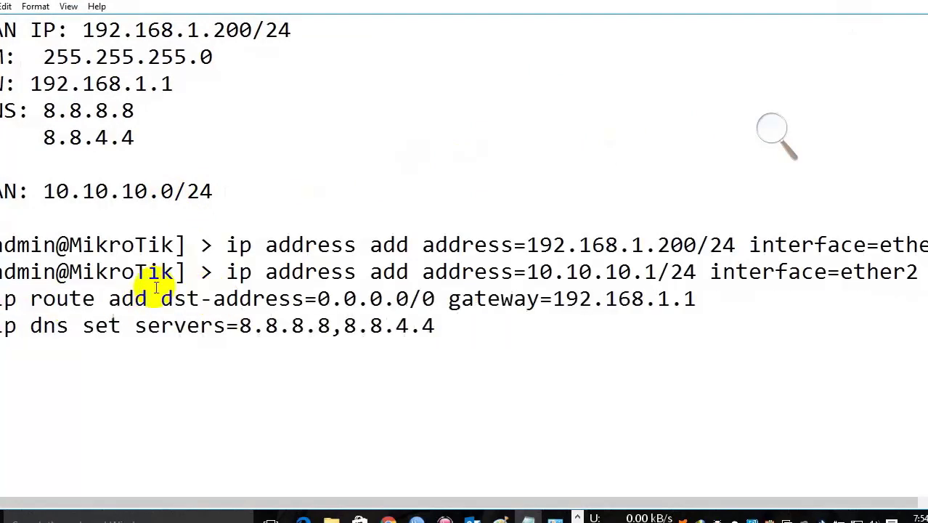
pyautogui.moveTo(222, 272); pyautogui.dragTo(1, 272)
pyautogui.press('BackSpace')
pyautogui.moveTo(228, 245); pyautogui.dragTo(2, 244)
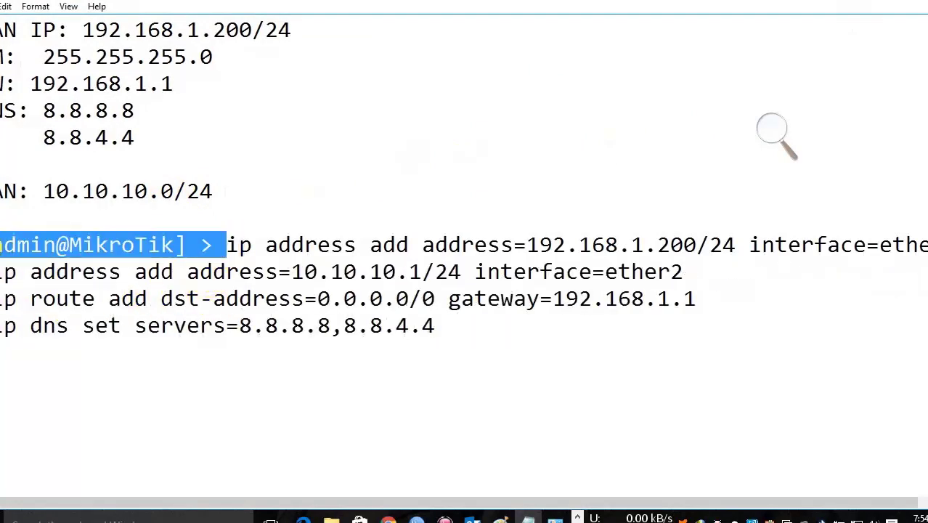
pyautogui.press('BackSpace')
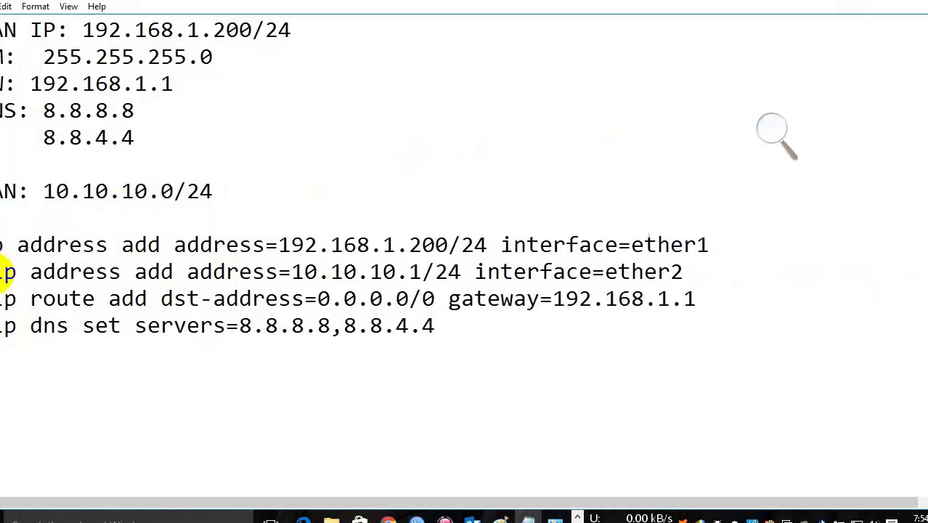
# Step: Remove the leftover leading spaces on the ether2, route and dns lines
pyautogui.click(3, 271)
pyautogui.press('BackSpace')
pyautogui.click(2, 298)
pyautogui.press('BackSpace')
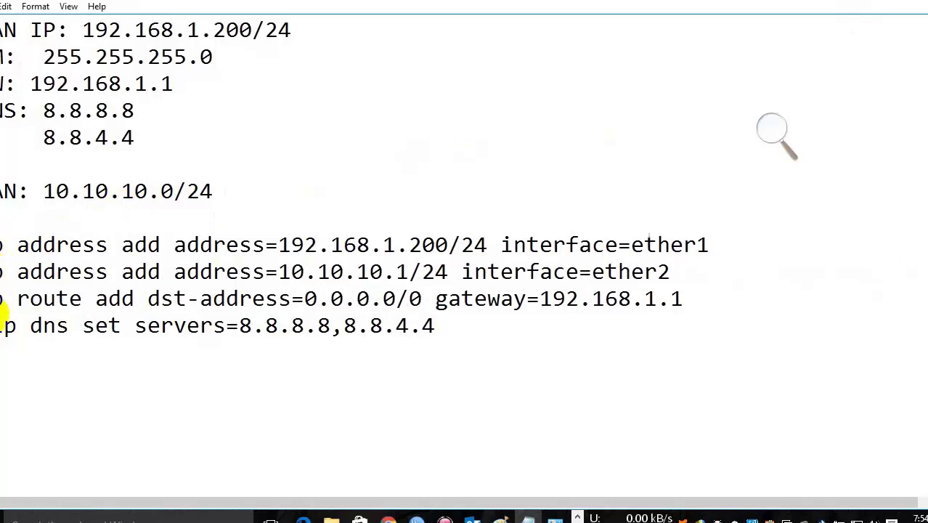
pyautogui.click(4, 327)
pyautogui.press('BackSpace')
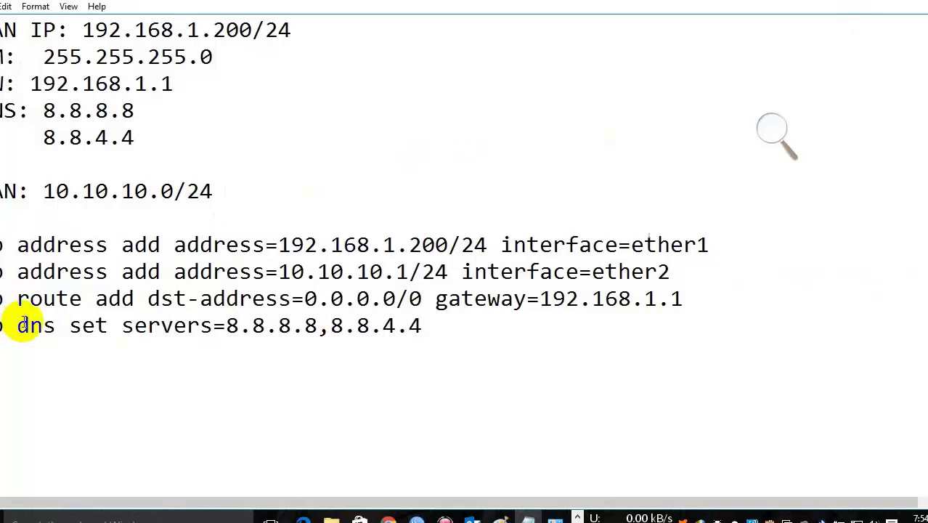
# Step: Add a 'Basic Configure Command:' heading above the commands
pyautogui.click(84, 218)
pyautogui.press('Return')
pyautogui.write('Basic Confi')
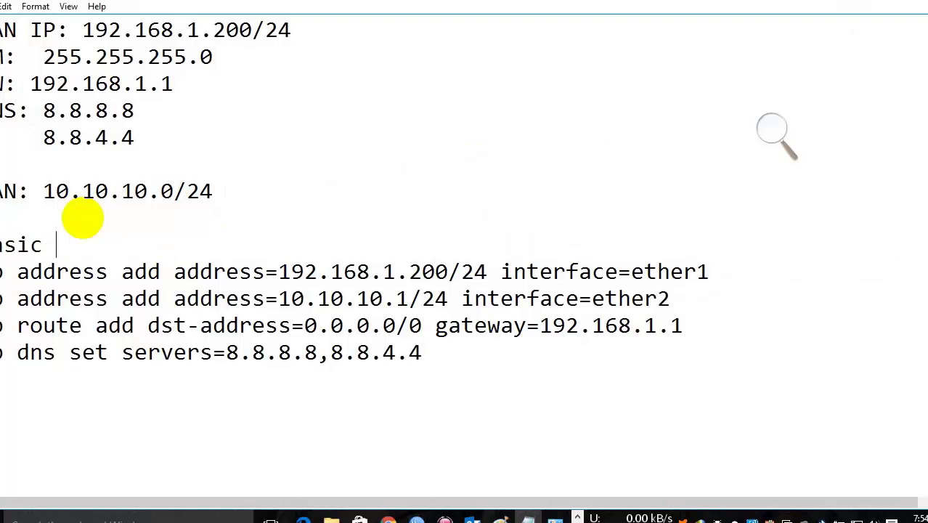
pyautogui.write('gure Coman')
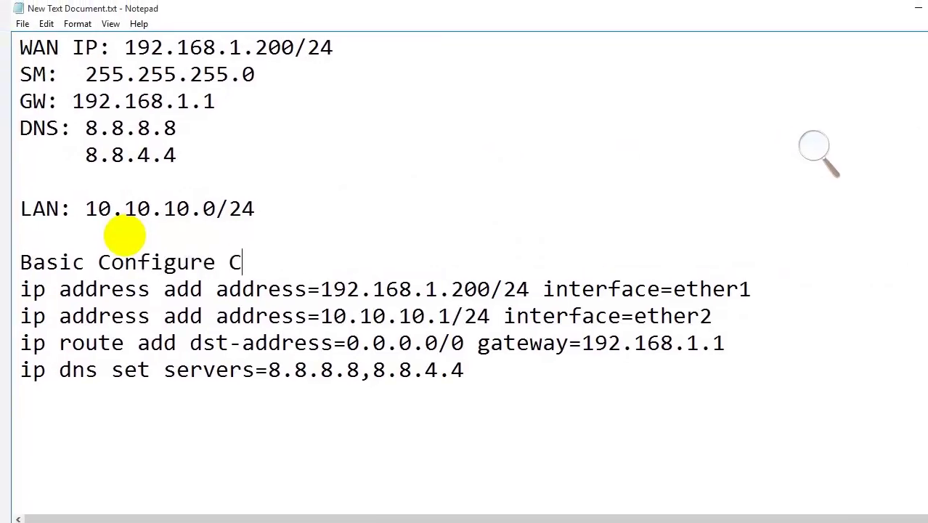
pyautogui.press('BackSpace')
pyautogui.press('BackSpace')
pyautogui.write('mand:')
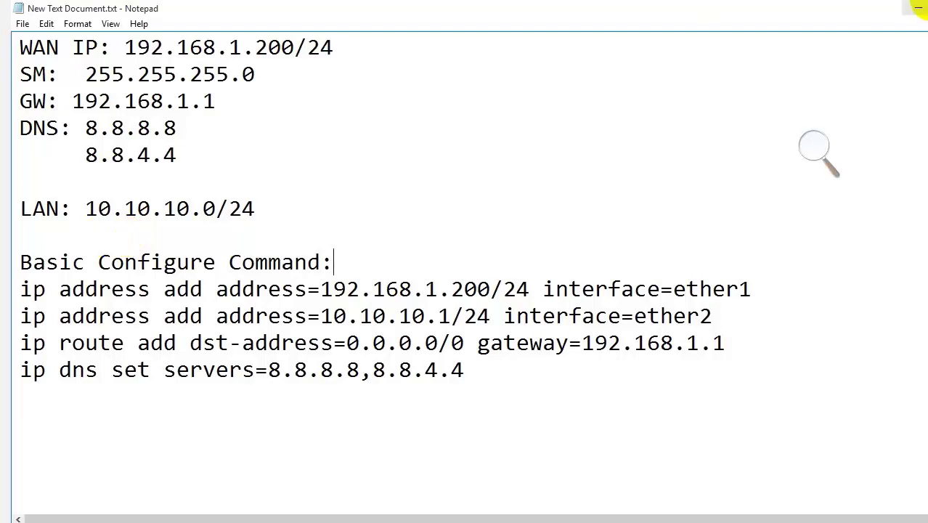
# Step: Minimize Notepad and switch back to the WinBox session
pyautogui.click(916, 7)
pyautogui.click(472, 516)
pyautogui.click(498, 472)
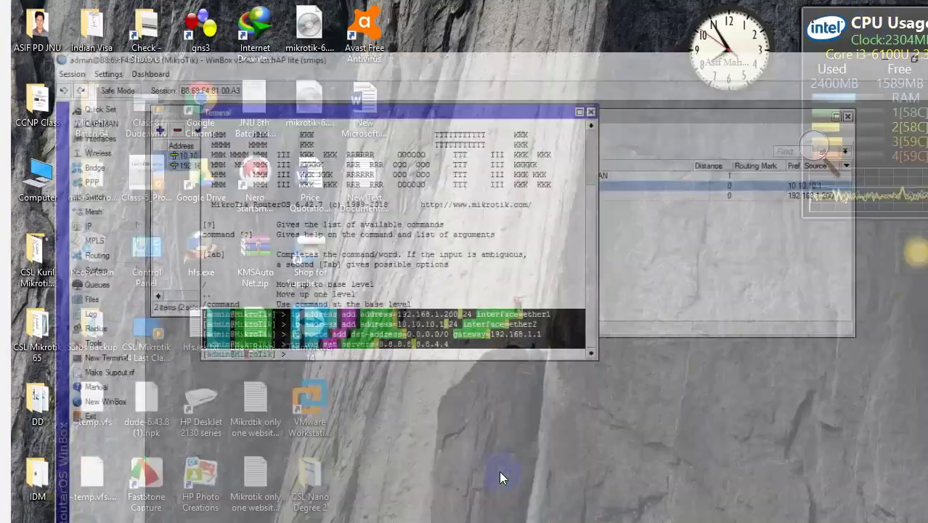
# Step: Close Terminal and reset the configuration with Do Not Backup and No Default Configuration, confirming Yes
pyautogui.click(597, 66)
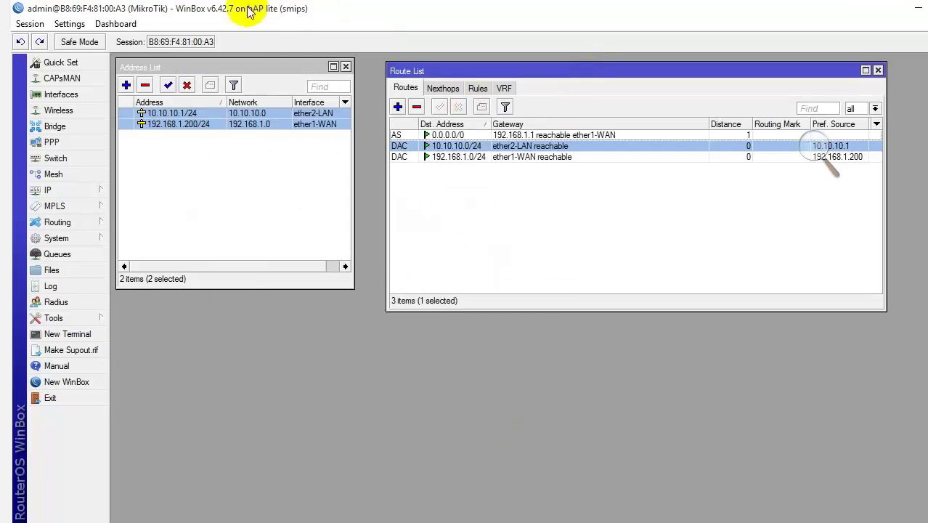
pyautogui.click(43, 237)
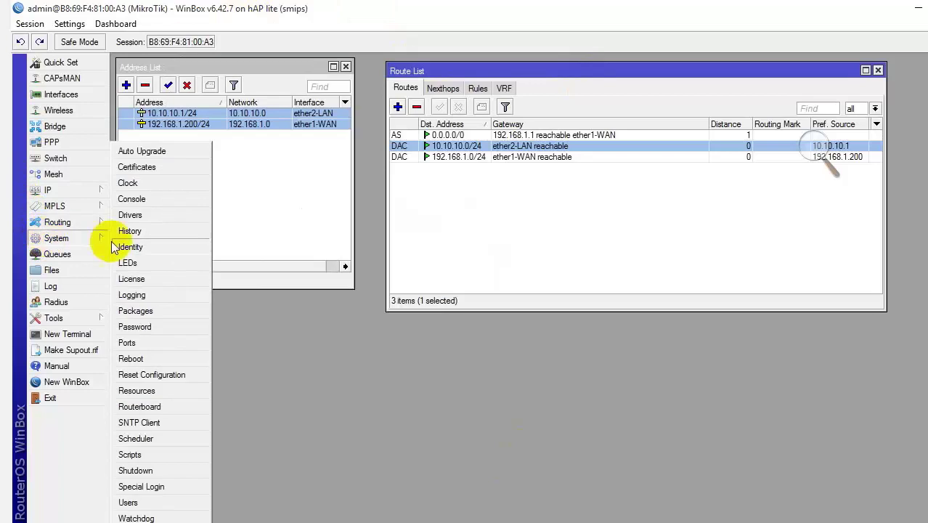
pyautogui.click(152, 375)
pyautogui.click(281, 228)
pyautogui.click(281, 217)
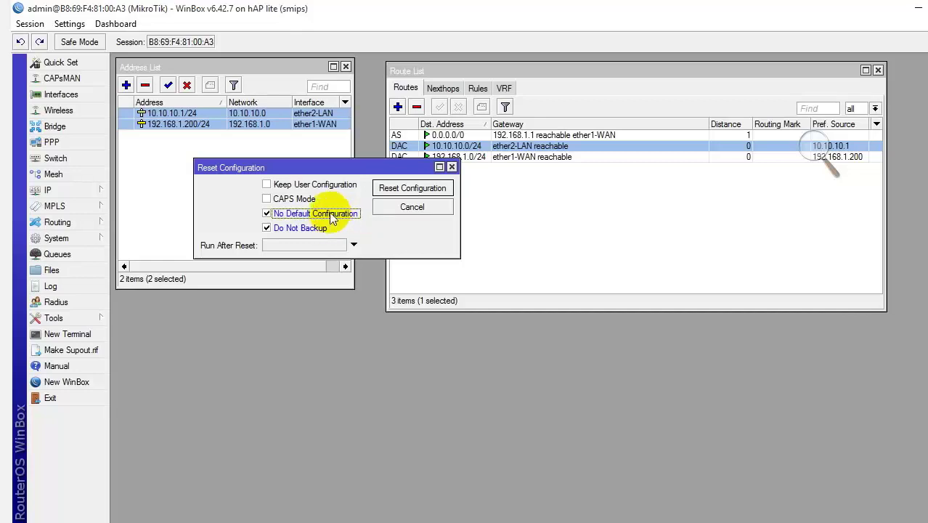
pyautogui.click(391, 187)
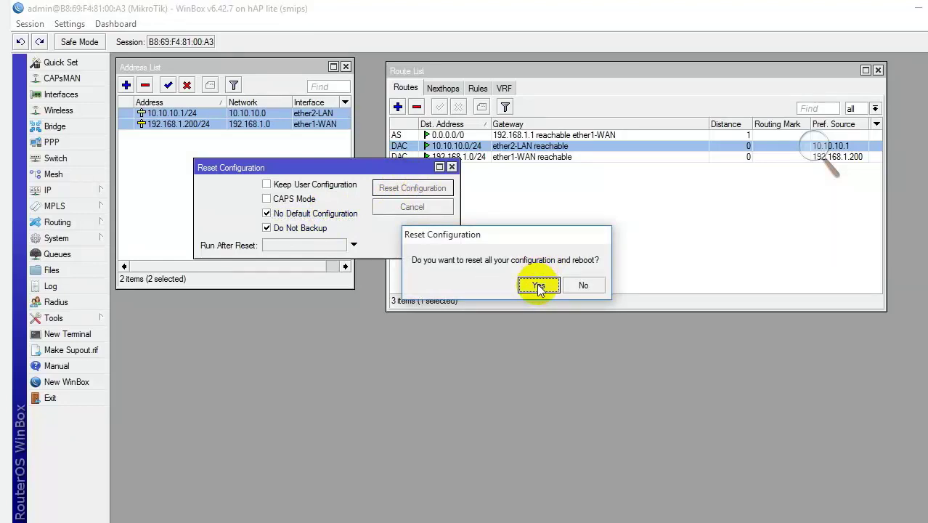
pyautogui.click(584, 286)
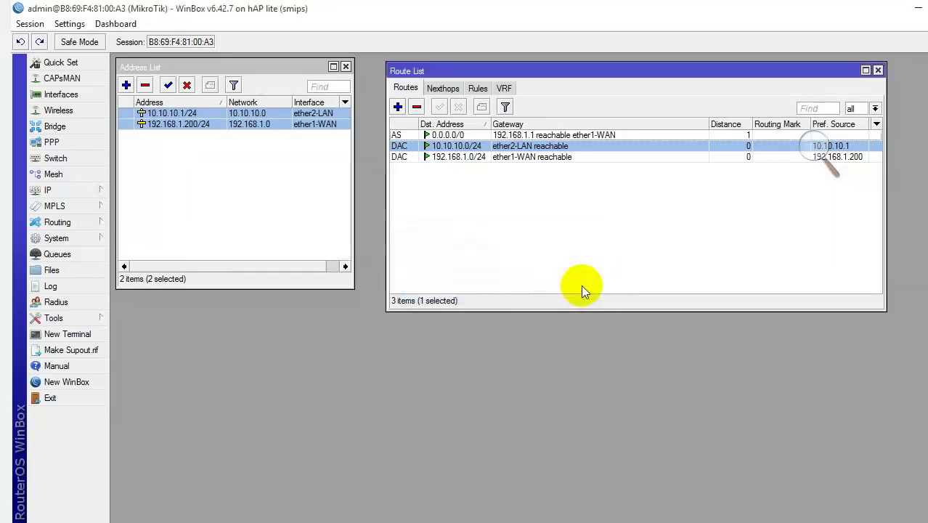